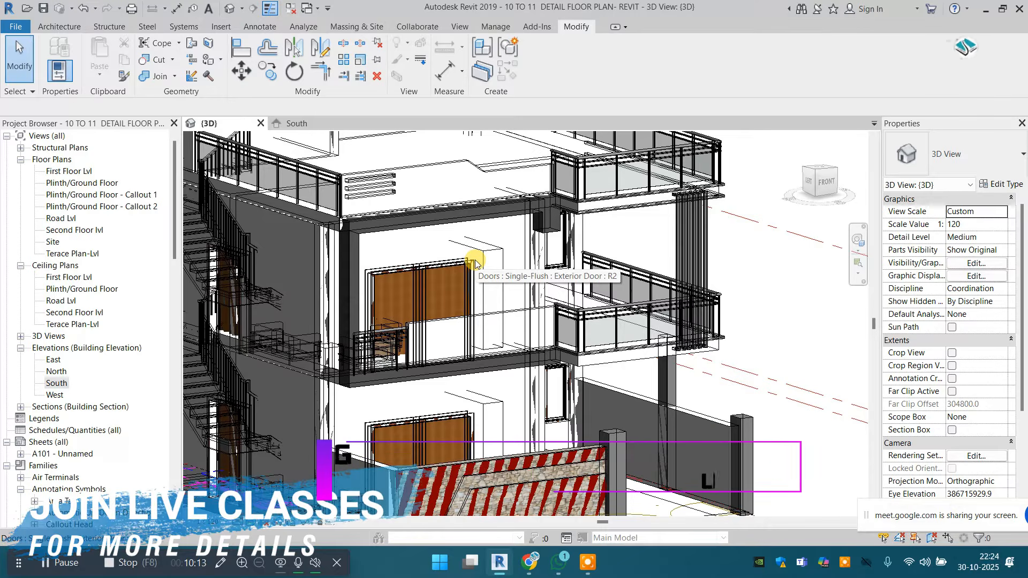
# Open the South elevation and examine the boundary wall and facade annotations
pyautogui.doubleClick(58, 384)
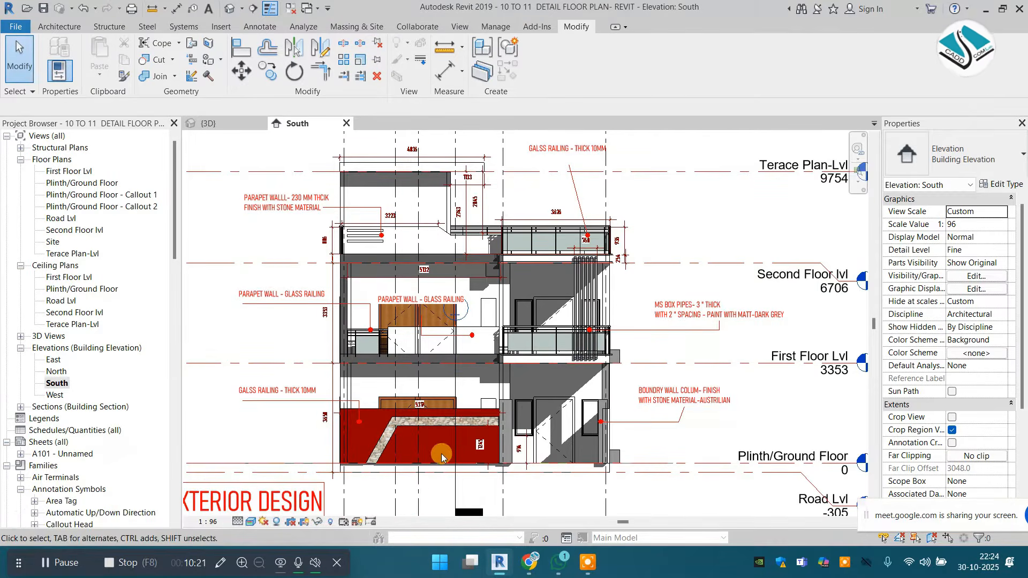
pyautogui.scroll(4, 441, 458)
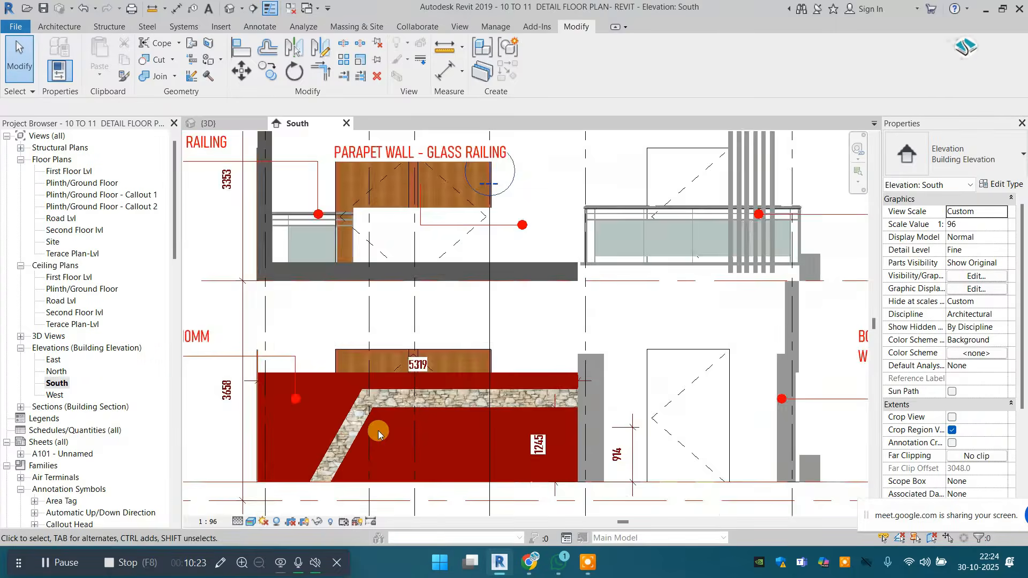
pyautogui.scroll(-4, 385, 432)
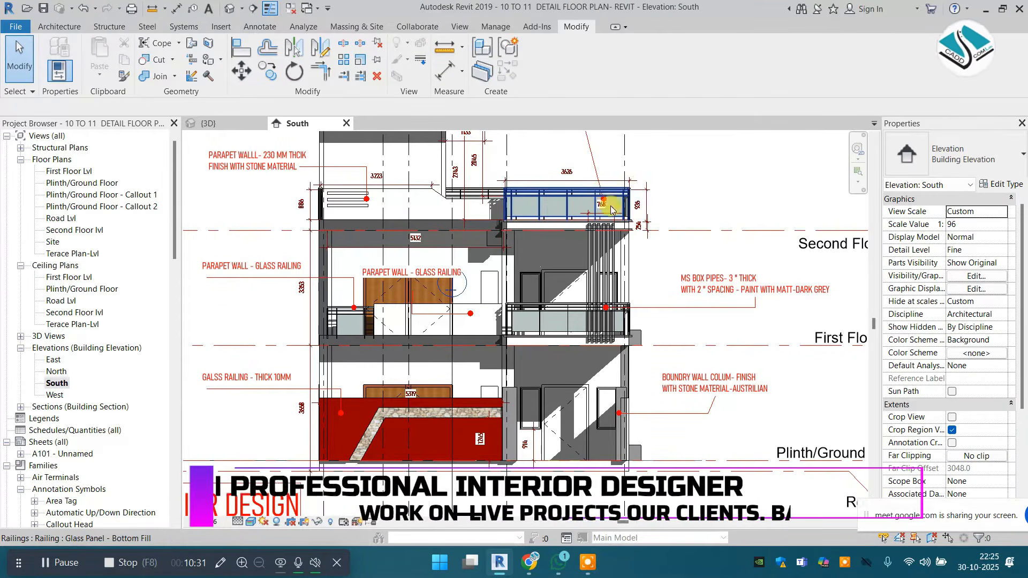
# Open the Plinth/Ground Floor plan and select the section line running along grid E
pyautogui.doubleClick(73, 184)
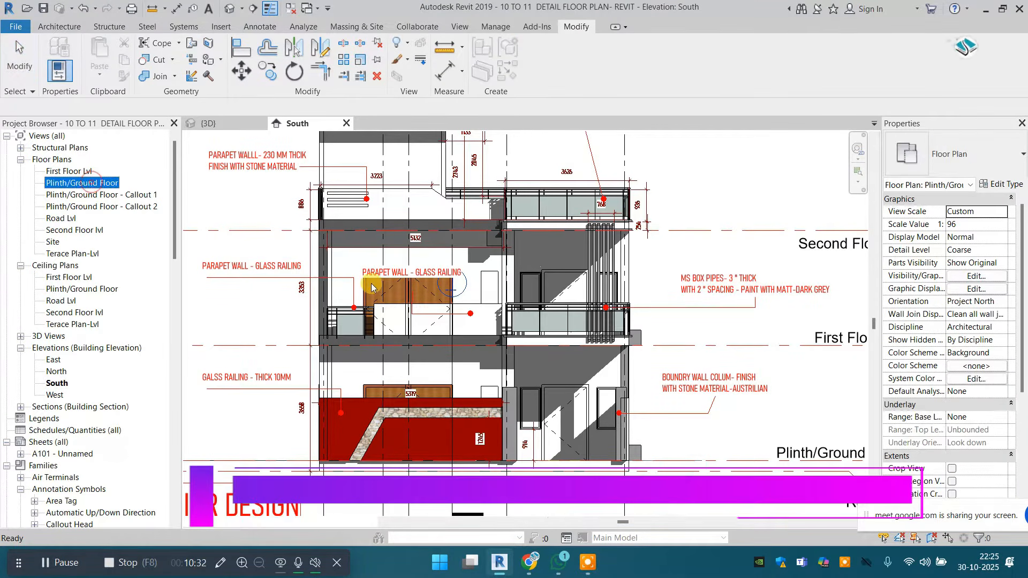
pyautogui.scroll(5, 528, 271)
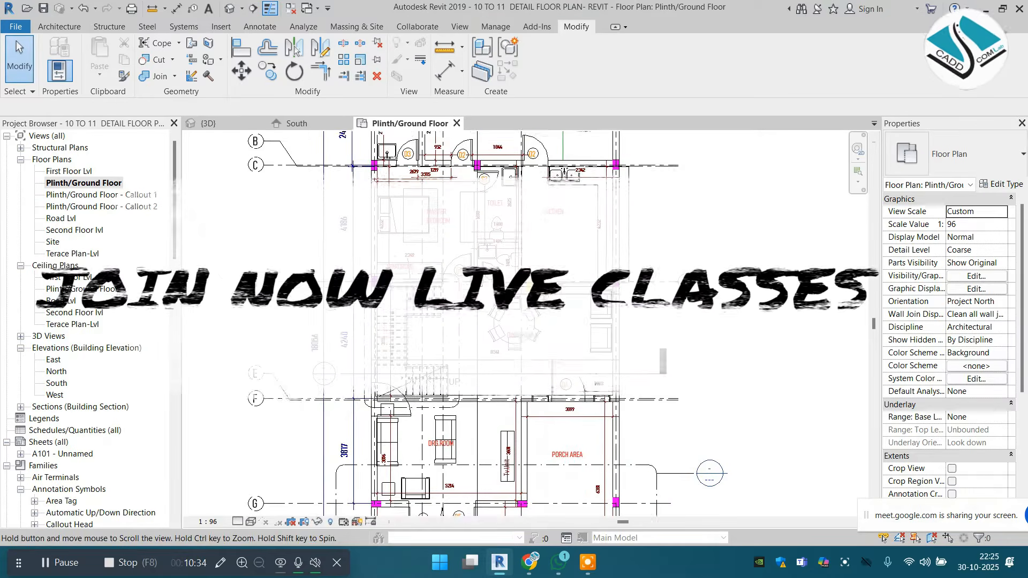
pyautogui.click(598, 364)
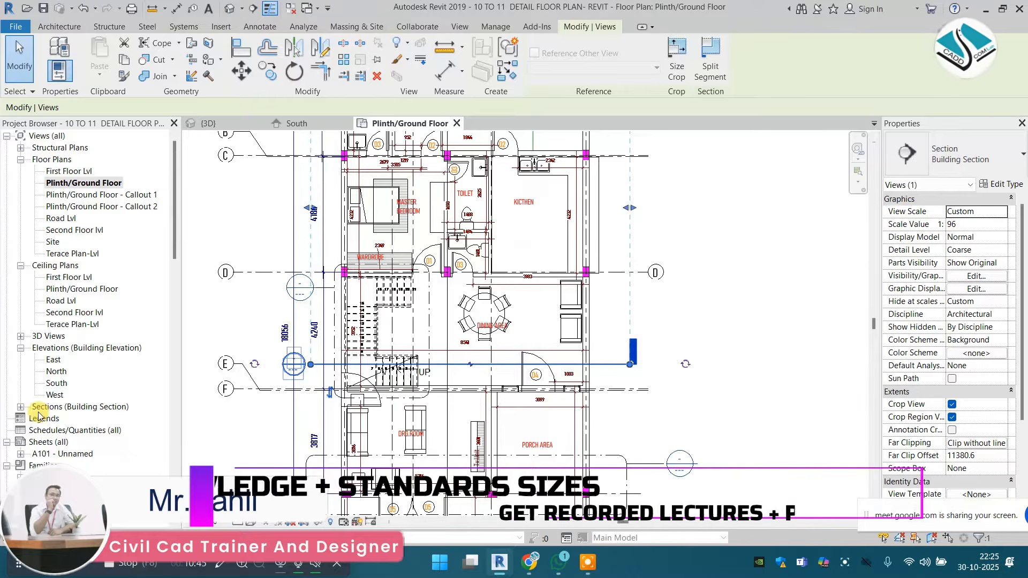
# Rename Section 1 as "Horiz.section details" and Section 2 as "verti.section details"
pyautogui.click(22, 407)
pyautogui.click(61, 419)
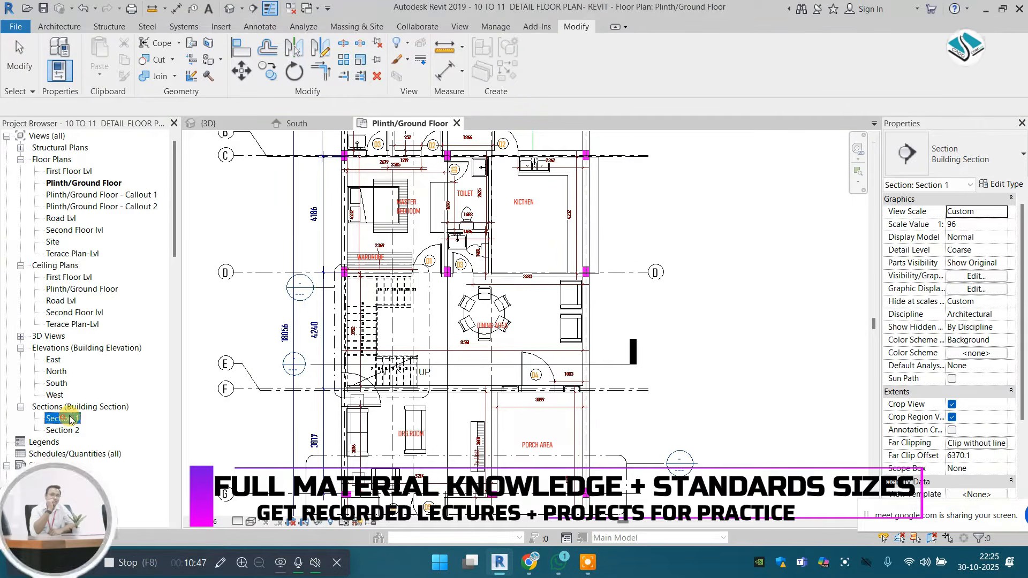
pyautogui.rightClick(62, 419)
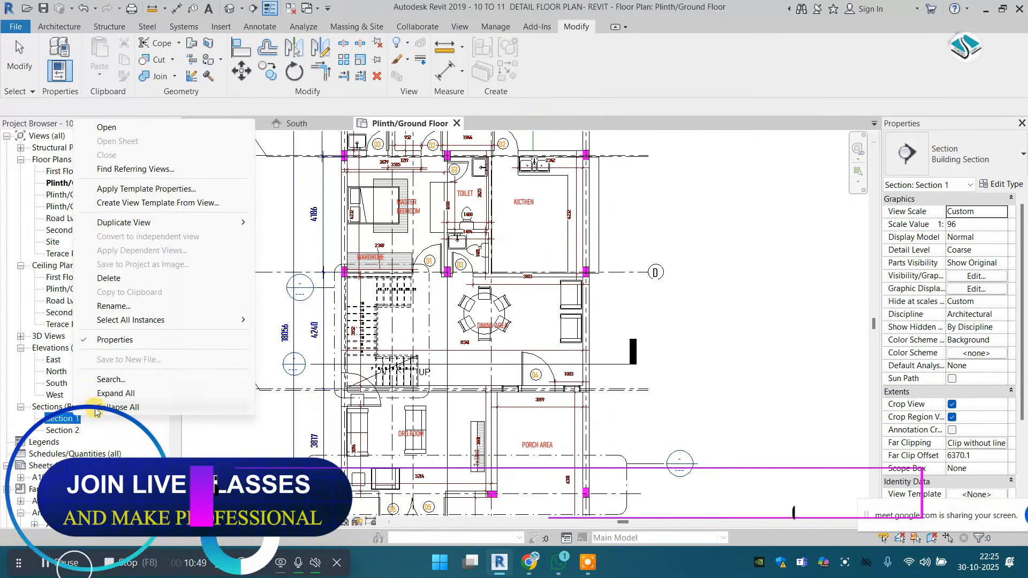
pyautogui.click(169, 307)
pyautogui.press('capslock')
pyautogui.write('H')
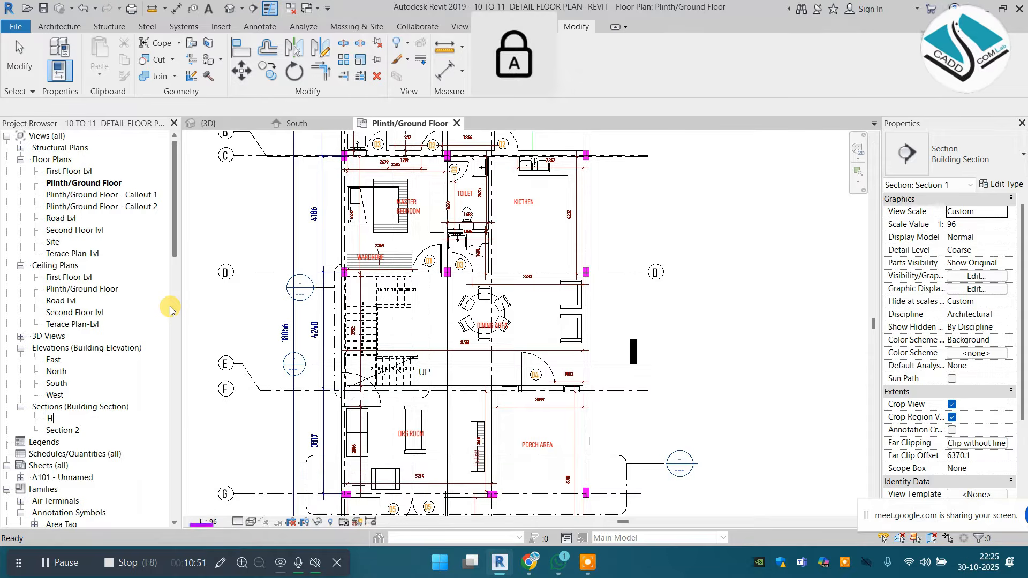
pyautogui.write('oriz.section details')
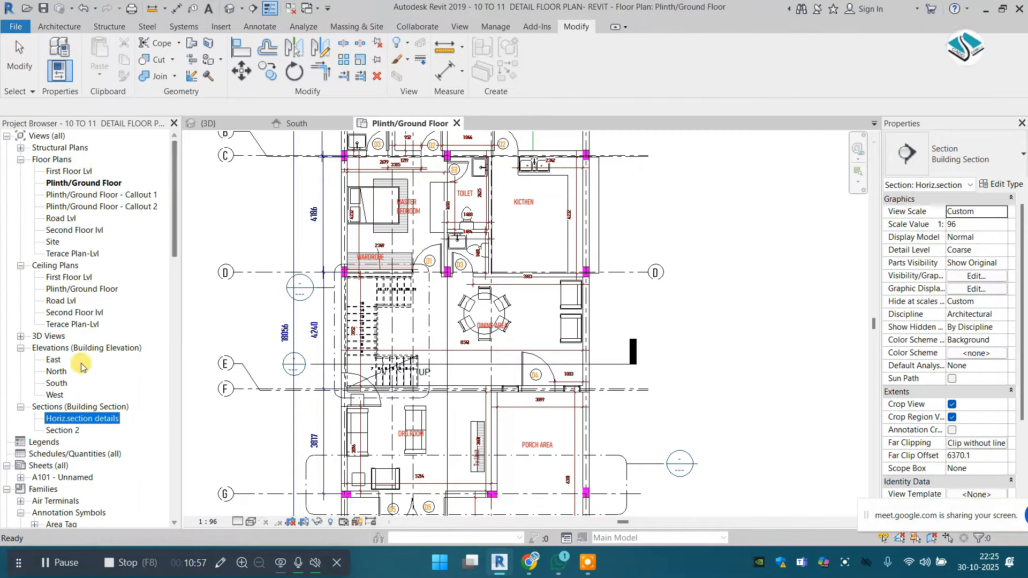
pyautogui.rightClick(62, 431)
pyautogui.click(128, 324)
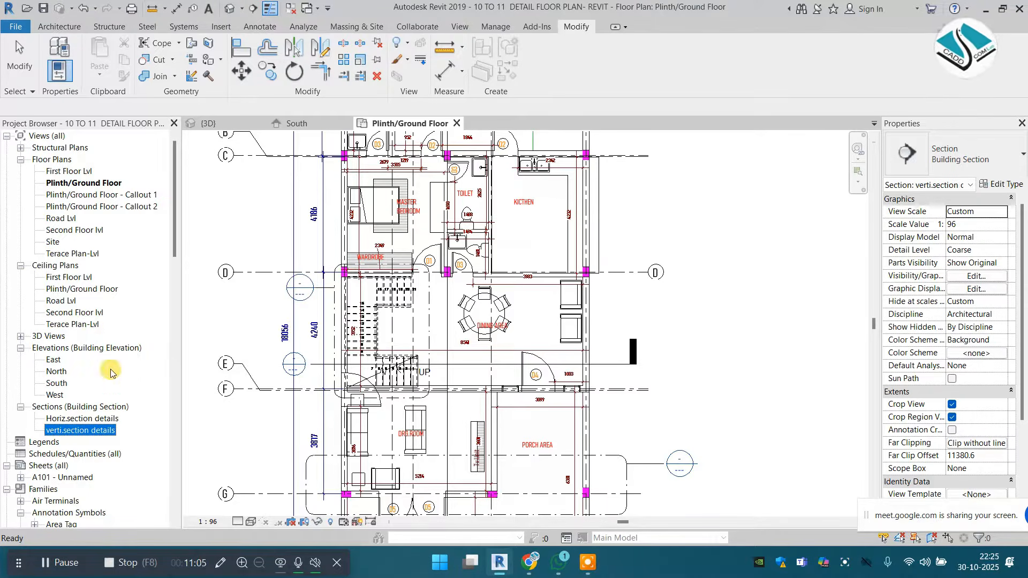
# Open the Horiz.section details view and raise the upper edge of its crop region above Terace Plan-Lvl
pyautogui.doubleClick(85, 419)
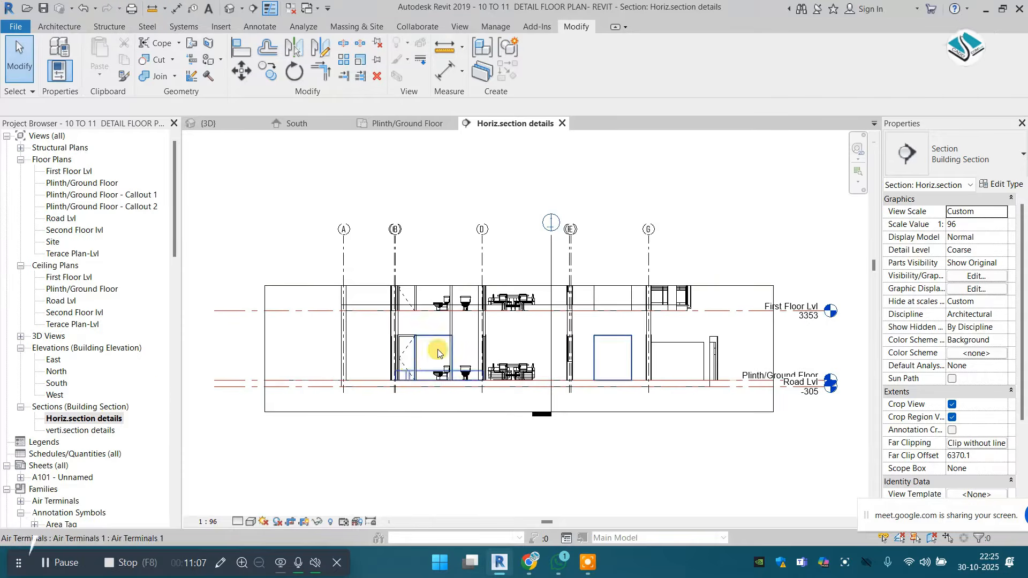
pyautogui.moveTo(436, 287); pyautogui.dragTo(433, 393, button='middle')
pyautogui.scroll(-1, 433, 392)
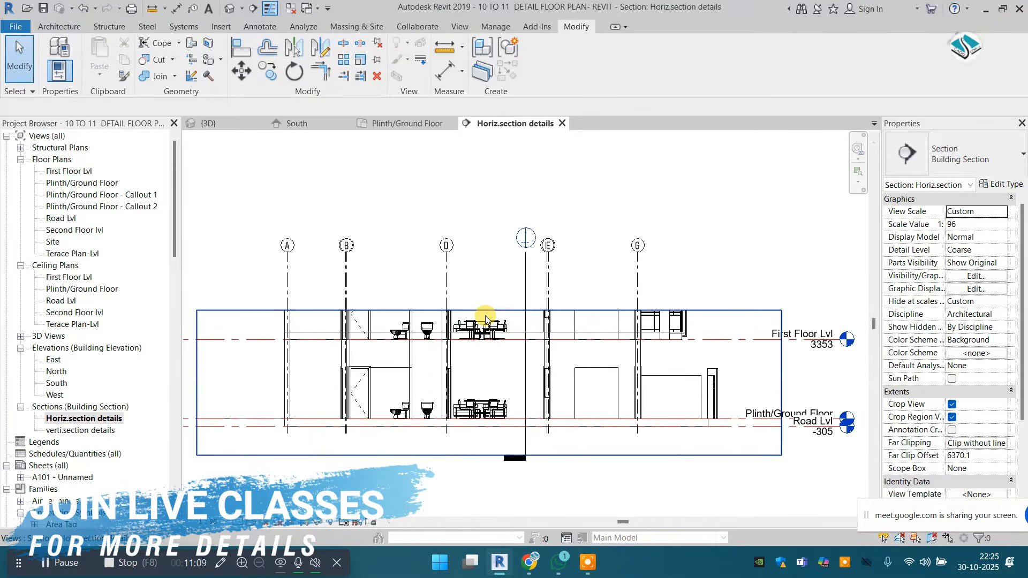
pyautogui.click(488, 266)
pyautogui.moveTo(483, 232); pyautogui.dragTo(484, 229)
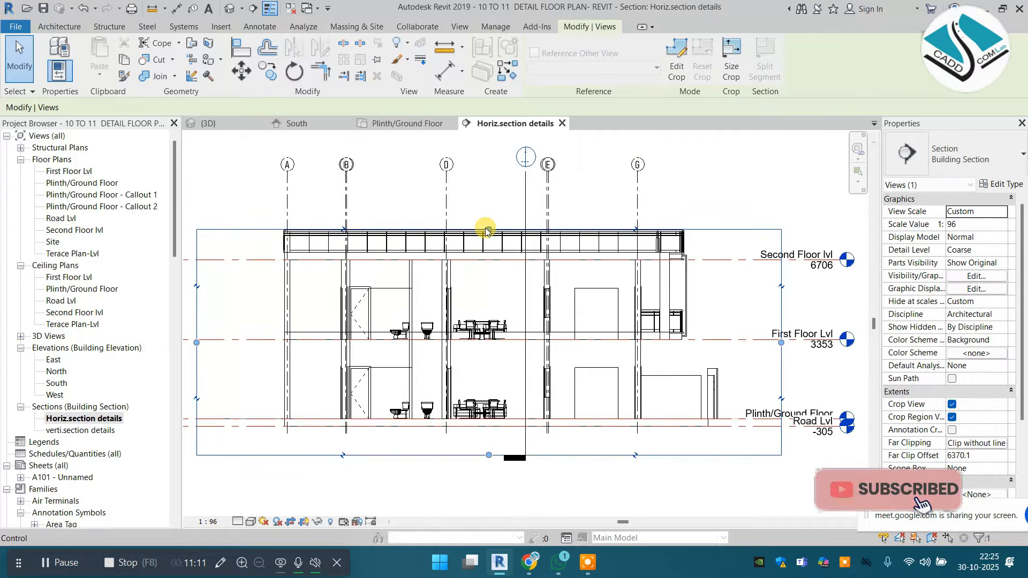
pyautogui.moveTo(486, 184); pyautogui.dragTo(488, 181)
pyautogui.moveTo(488, 182); pyautogui.dragTo(489, 224, button='middle')
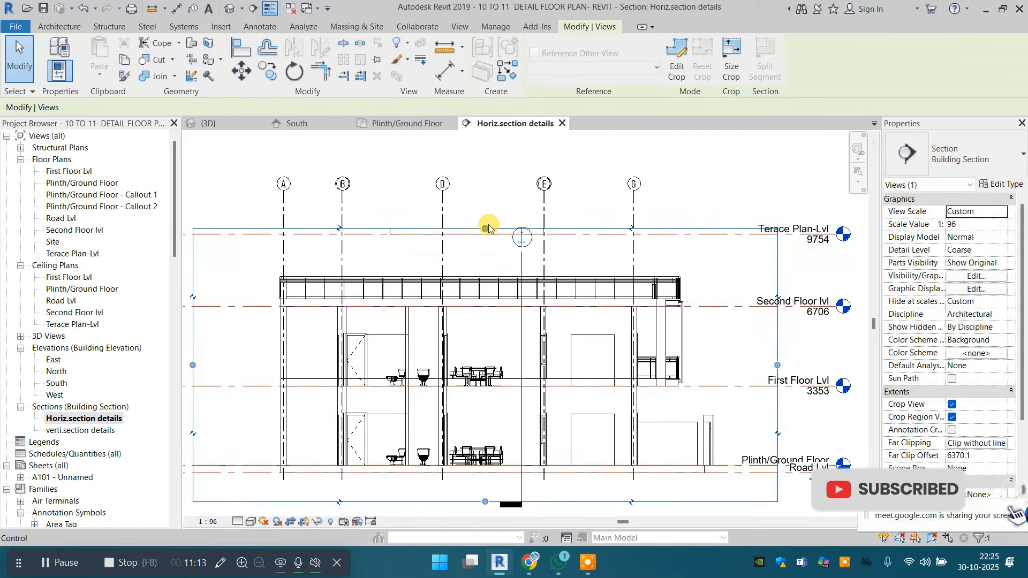
pyautogui.moveTo(490, 198); pyautogui.dragTo(488, 184)
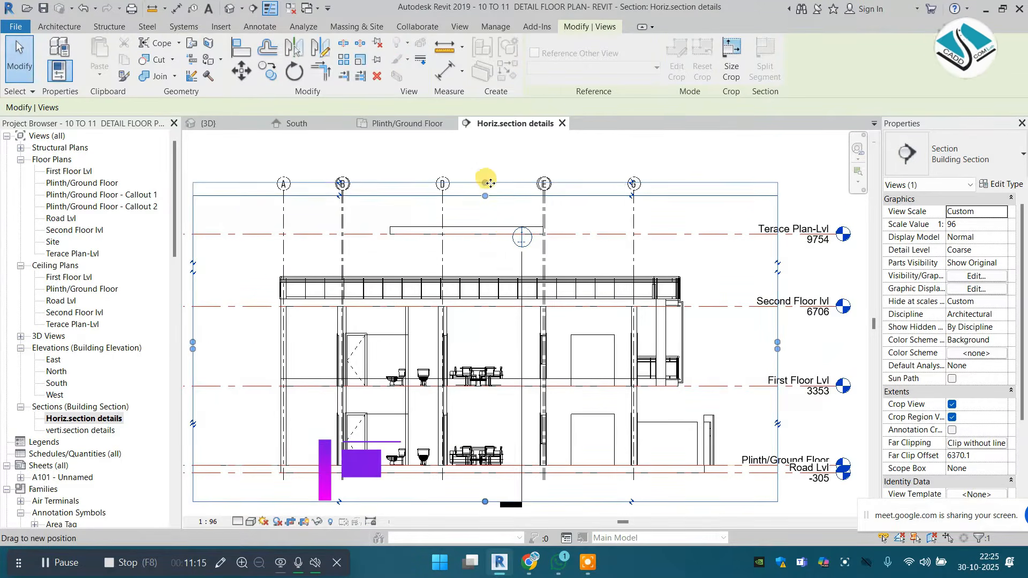
# Pull the crop region's left edge in close to grid A and widen its right edge beyond the level heads
pyautogui.scroll(-1, 480, 267)
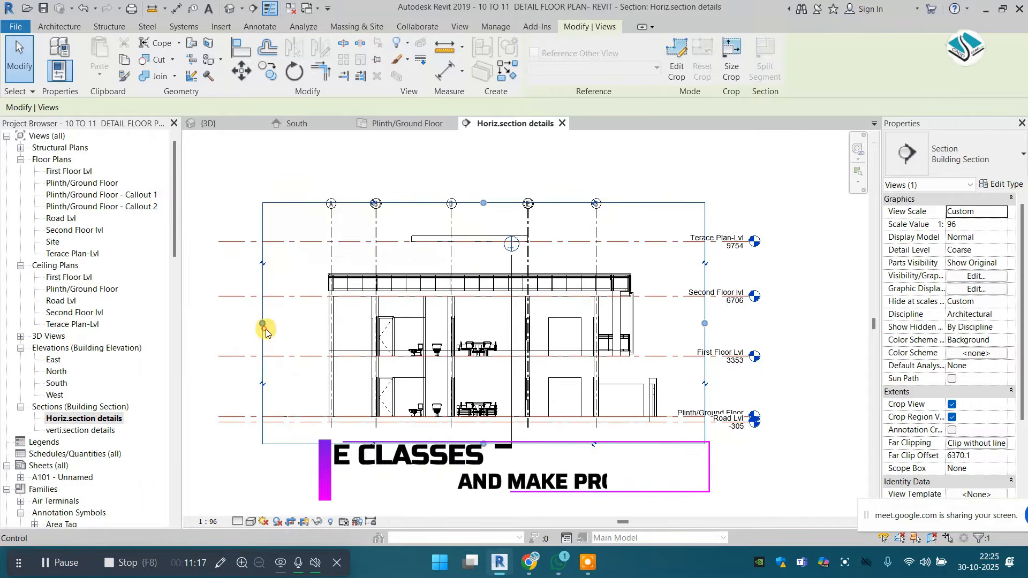
pyautogui.moveTo(261, 324); pyautogui.dragTo(324, 323)
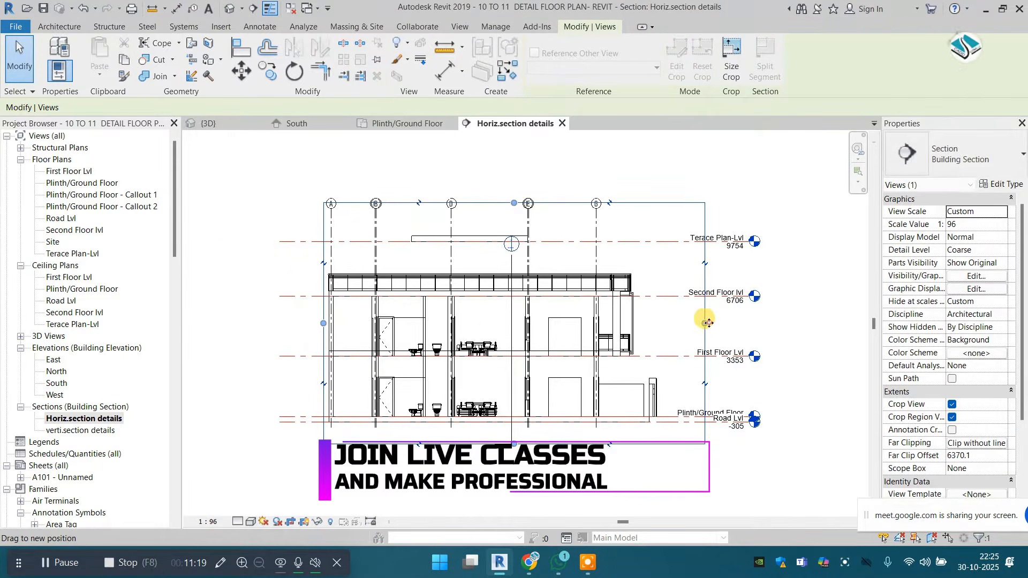
pyautogui.moveTo(705, 323); pyautogui.dragTo(765, 328)
# Widen the crop region further past the level heads and reposition the aligned level heads just inside its right edge
pyautogui.moveTo(742, 331); pyautogui.dragTo(629, 335, button='middle')
pyautogui.scroll(1, 624, 314)
pyautogui.click(623, 306)
pyautogui.click(627, 298)
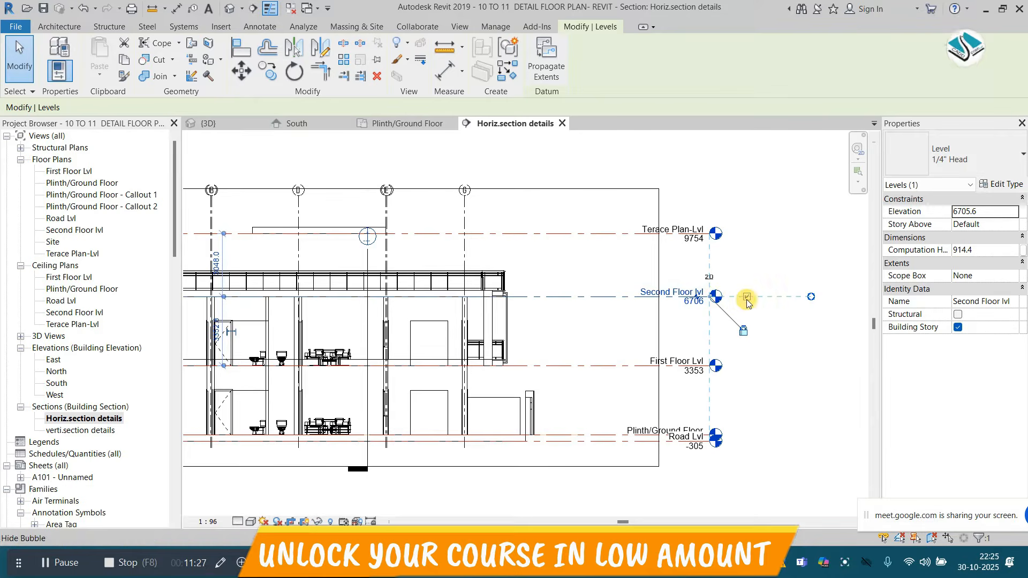
pyautogui.moveTo(715, 295); pyautogui.dragTo(734, 321)
pyautogui.click(658, 312)
pyautogui.click(728, 299)
pyautogui.click(570, 298)
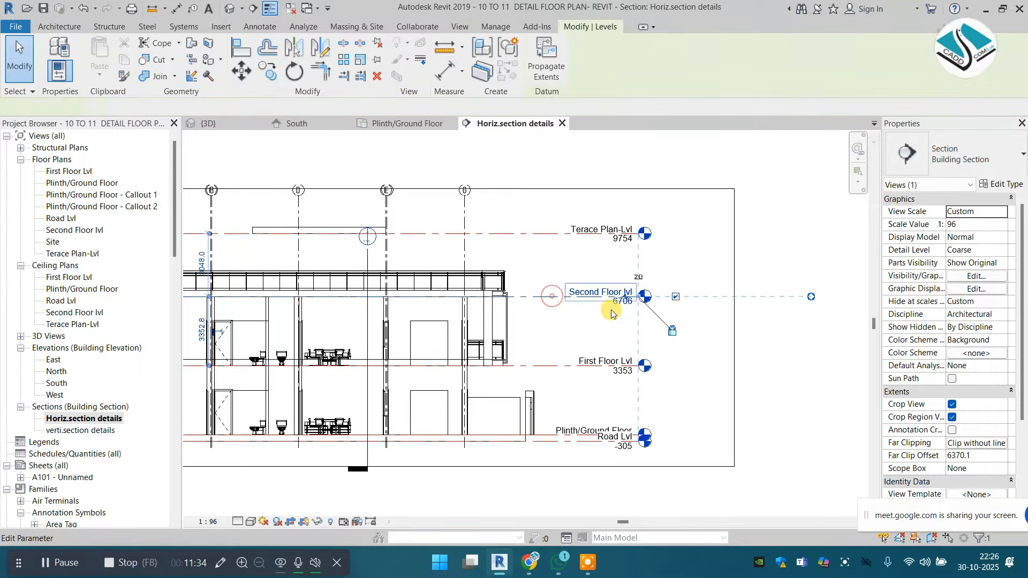
pyautogui.moveTo(673, 297); pyautogui.dragTo(694, 296)
pyautogui.click(775, 291)
pyautogui.moveTo(477, 333); pyautogui.dragTo(576, 329, button='middle')
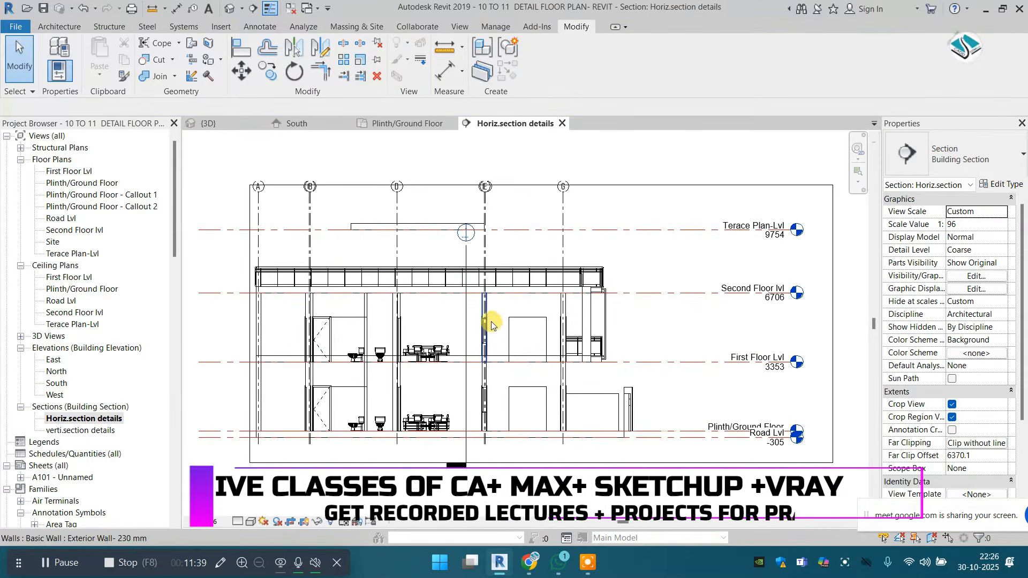
# Switch the section to Wireframe display, compare it with the 3D model, and return to Horiz.section details
pyautogui.click(250, 521)
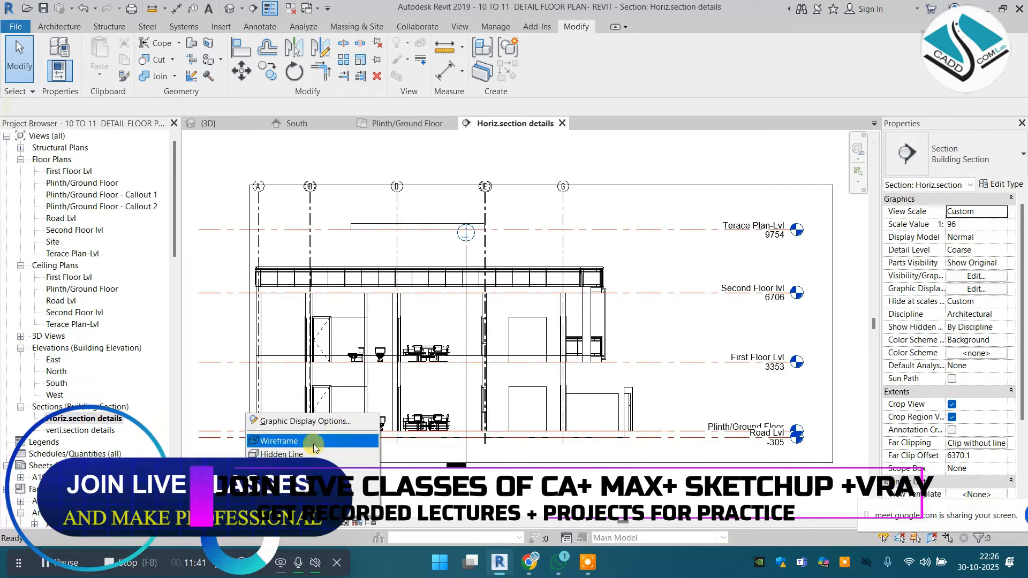
pyautogui.click(284, 468)
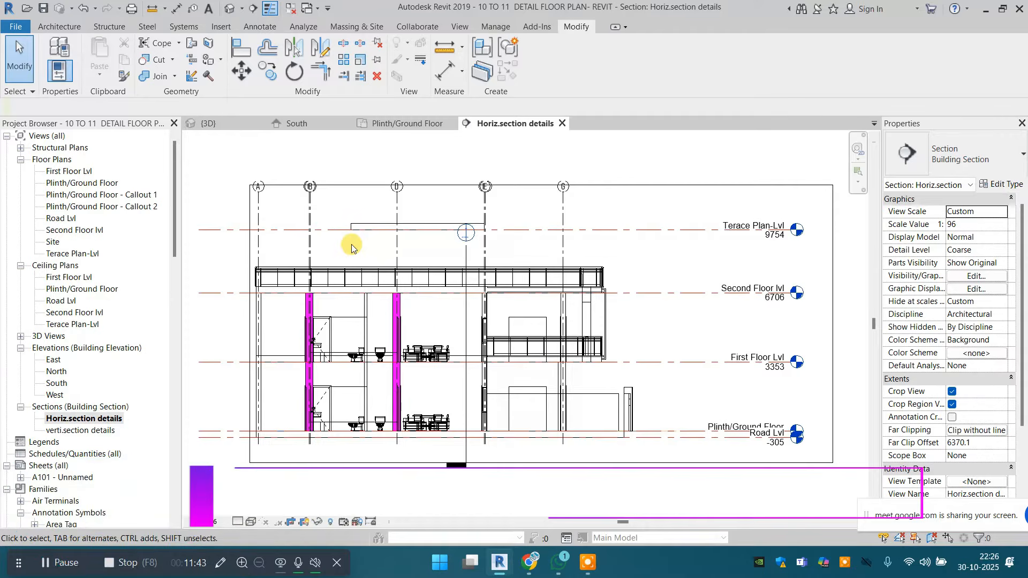
pyautogui.click(228, 10)
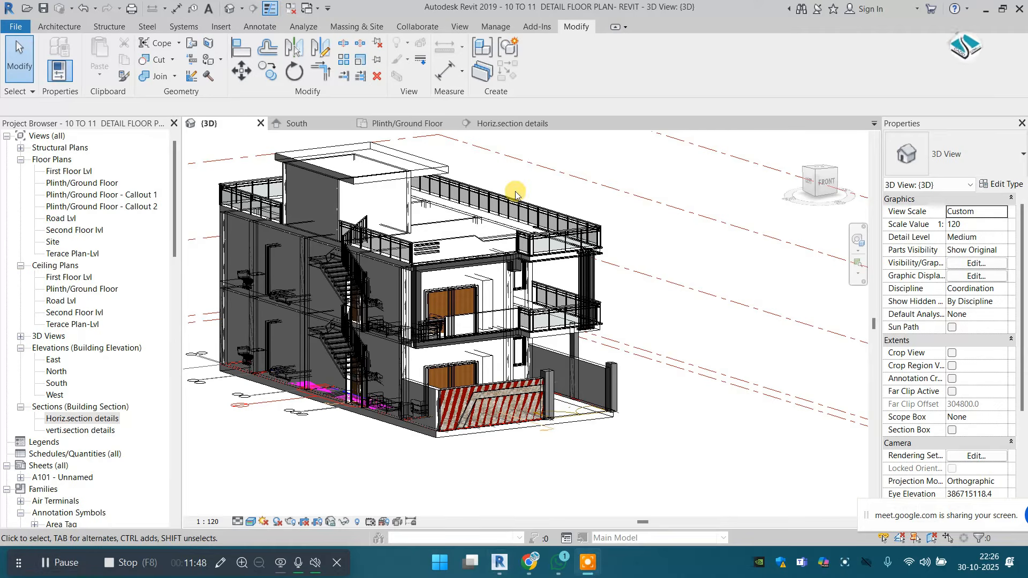
pyautogui.click(83, 419)
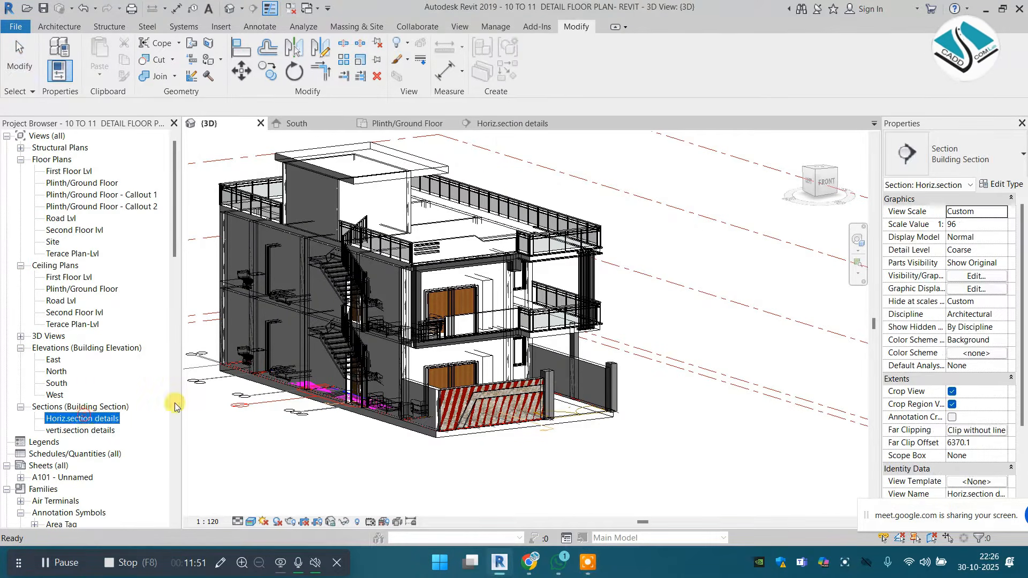
pyautogui.doubleClick(109, 424)
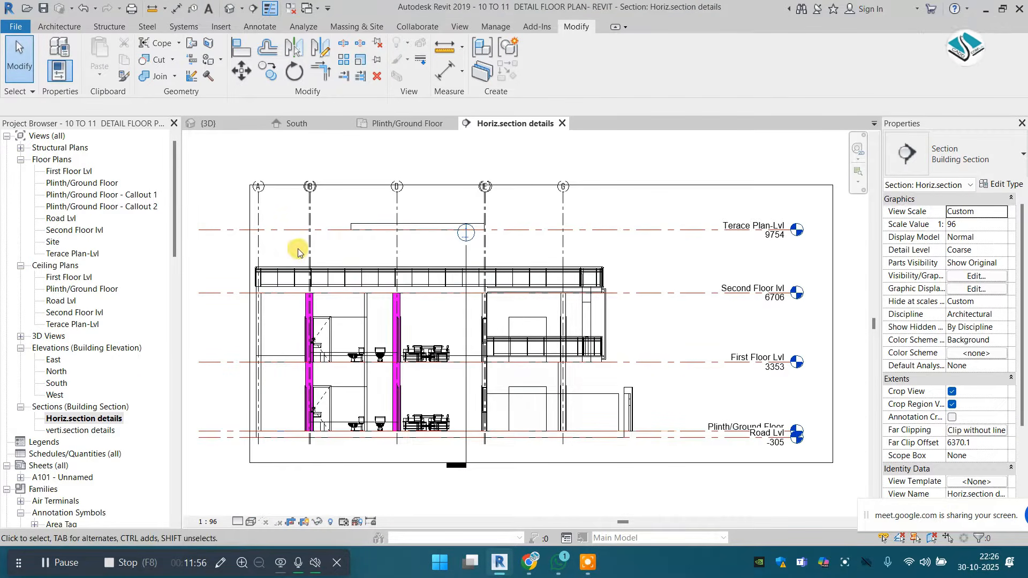
# Extend the aligned grid lines further below Road Lvl and lower the crop region's bottom edge beneath them
pyautogui.click(258, 406)
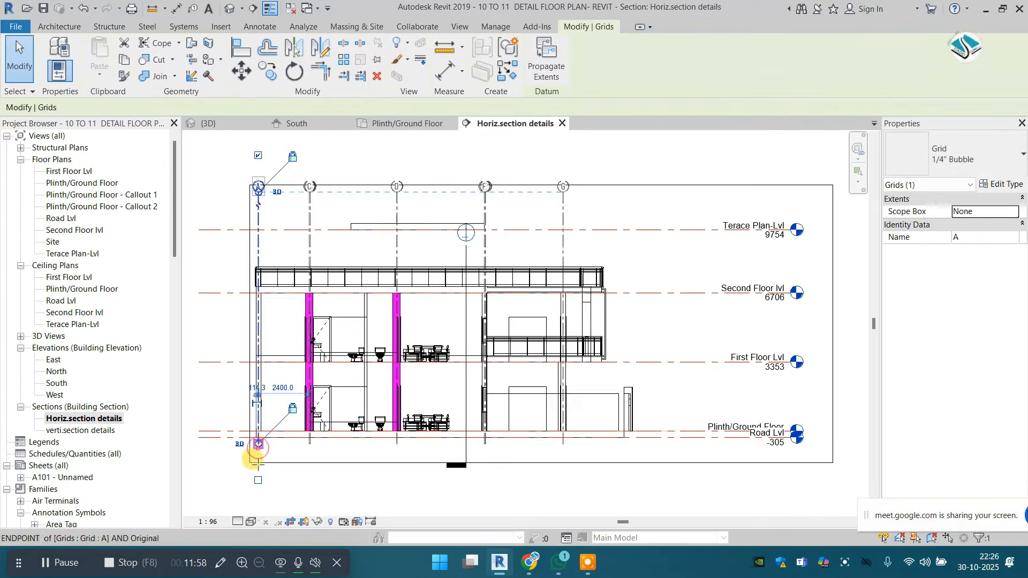
pyautogui.click(626, 506)
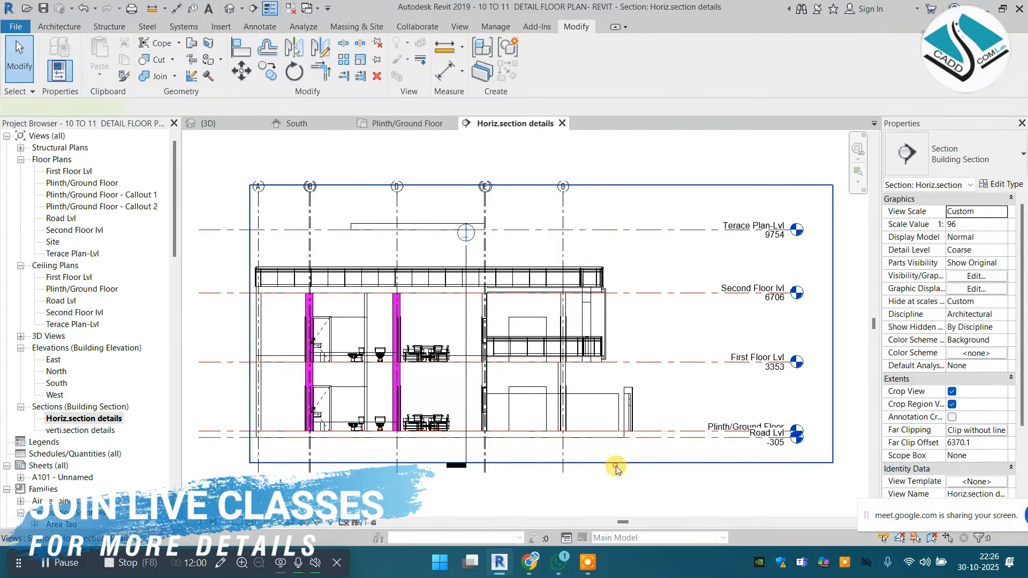
pyautogui.click(530, 461)
pyautogui.moveTo(540, 462); pyautogui.dragTo(537, 486)
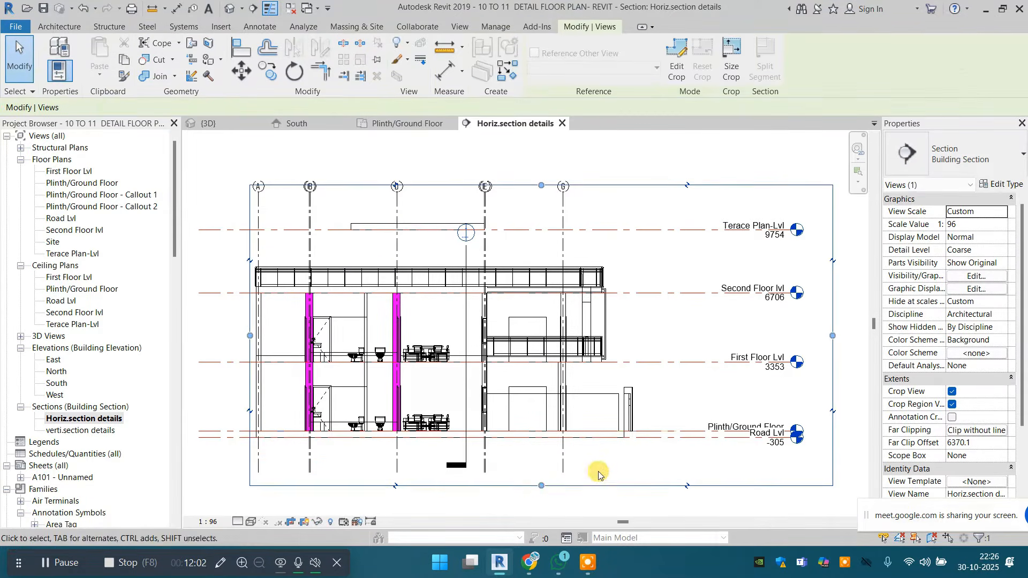
pyautogui.click(597, 470)
# Select the first-floor 230 mm exterior wall beside the toilet door to inspect it
pyautogui.moveTo(685, 363); pyautogui.dragTo(649, 344, button='middle')
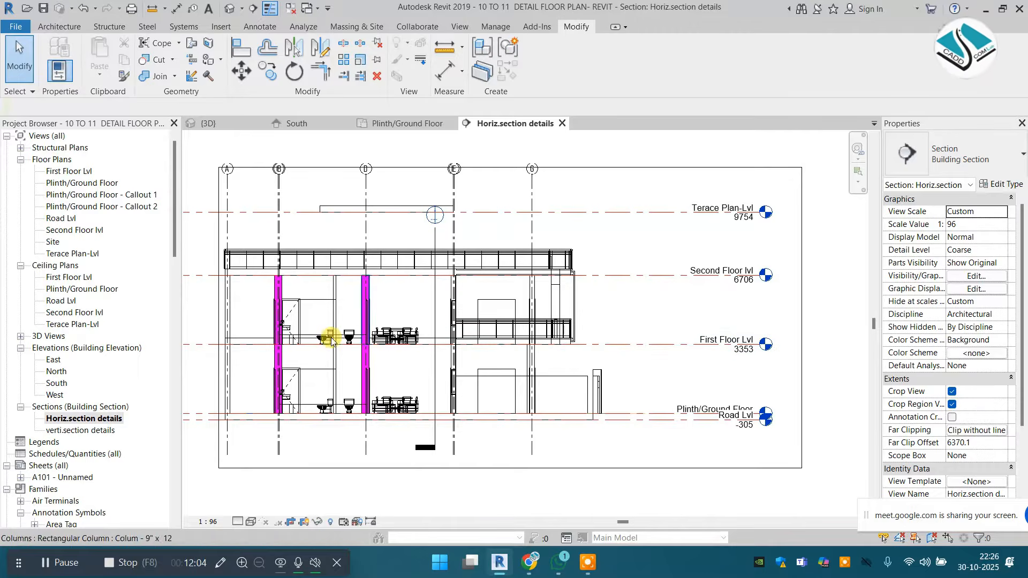
pyautogui.scroll(5, 331, 340)
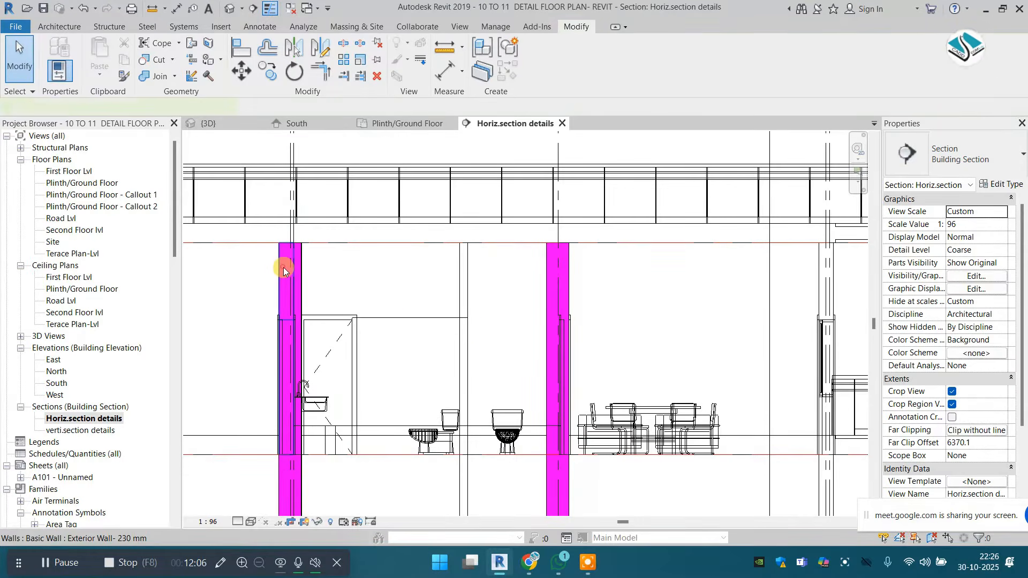
pyautogui.click(284, 269)
pyautogui.scroll(-1, 323, 469)
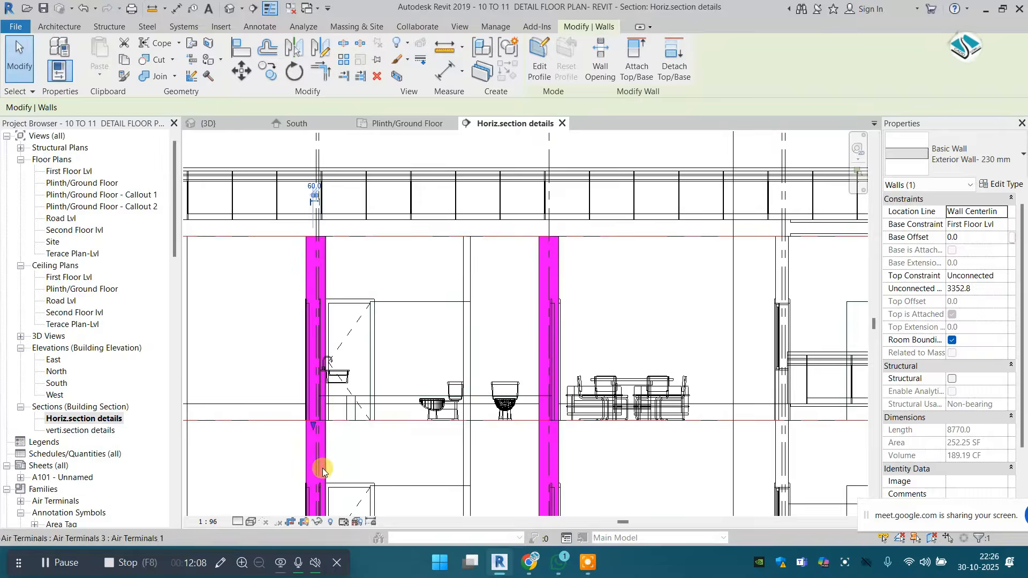
# Set the section view's visual style to Hidden Line
pyautogui.click(251, 521)
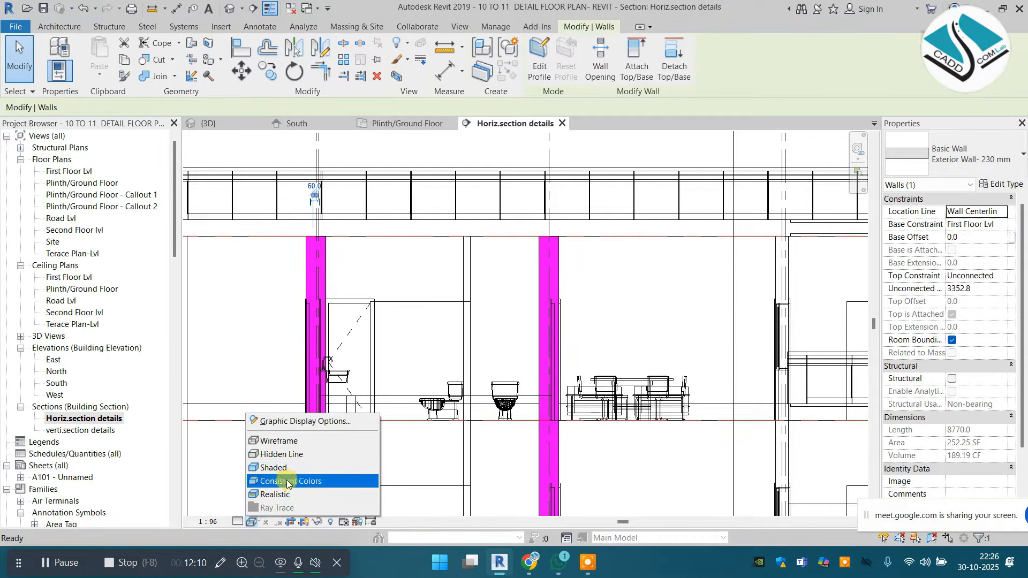
pyautogui.click(300, 455)
pyautogui.scroll(-3, 394, 329)
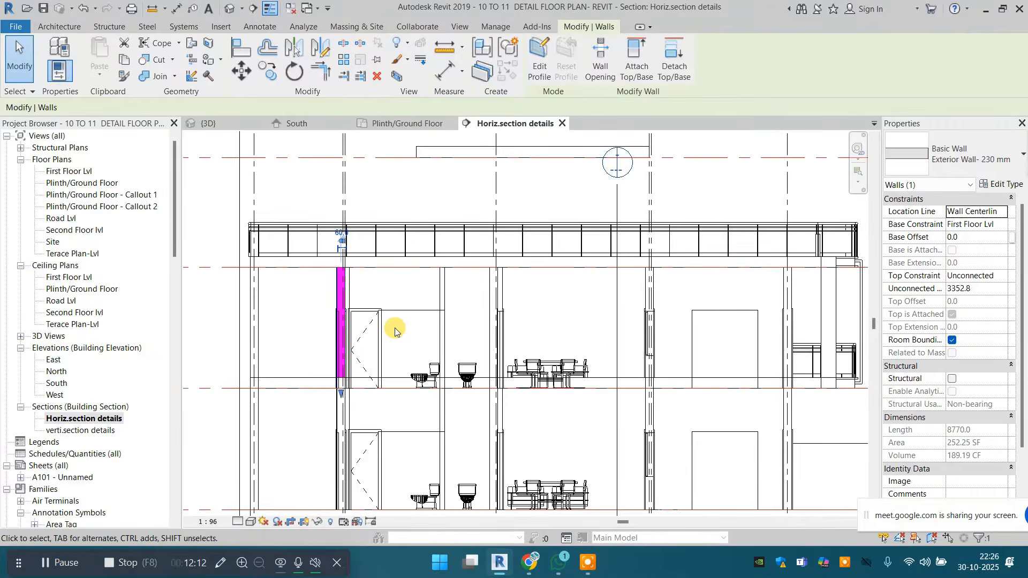
pyautogui.moveTo(429, 354); pyautogui.dragTo(407, 343, button='middle')
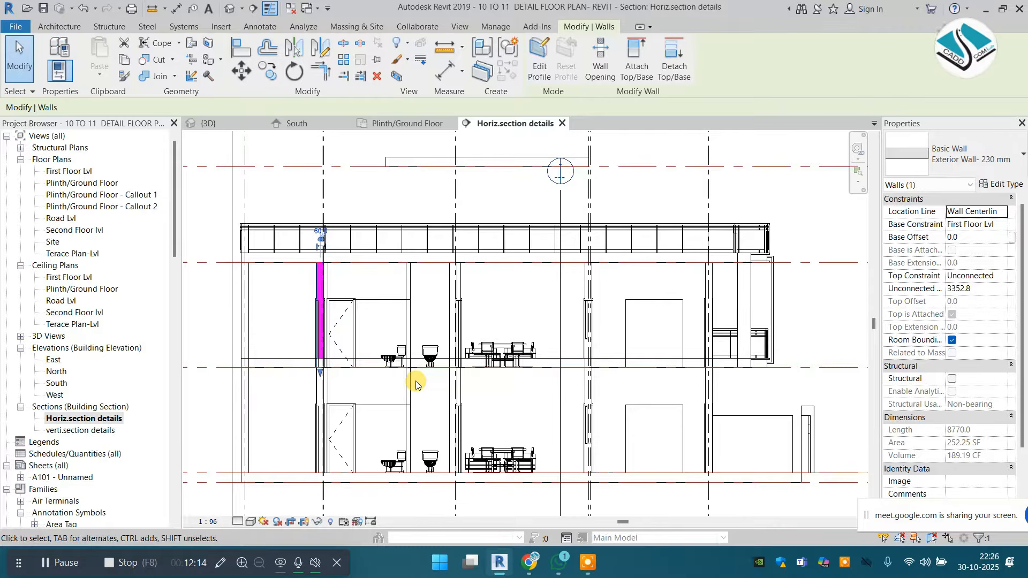
# Set the coarse scale fill pattern of the Exterior Wall- 230 mm type to Masonry - Brick
pyautogui.moveTo(433, 378); pyautogui.dragTo(401, 347, button='middle')
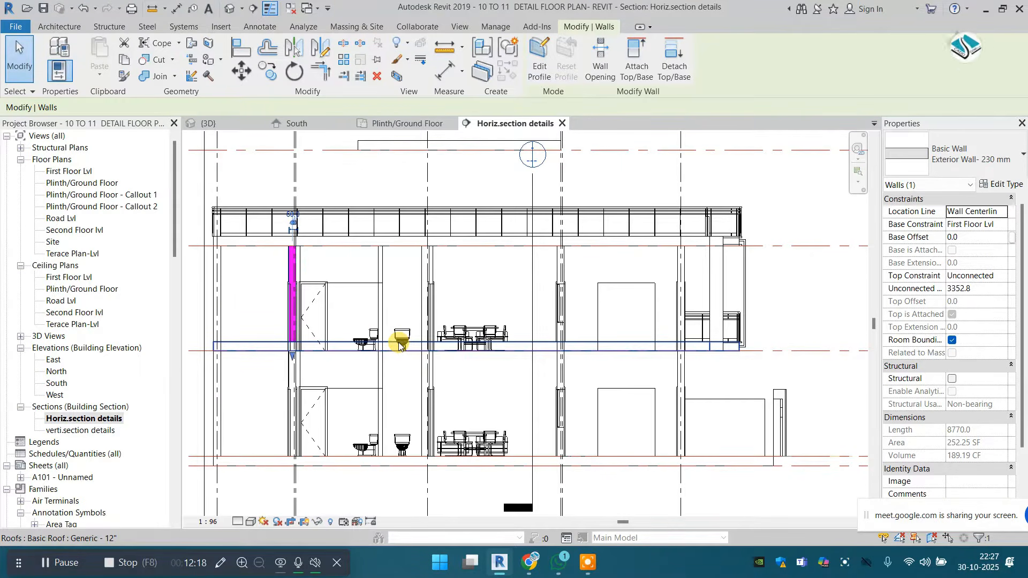
pyautogui.scroll(-1, 399, 345)
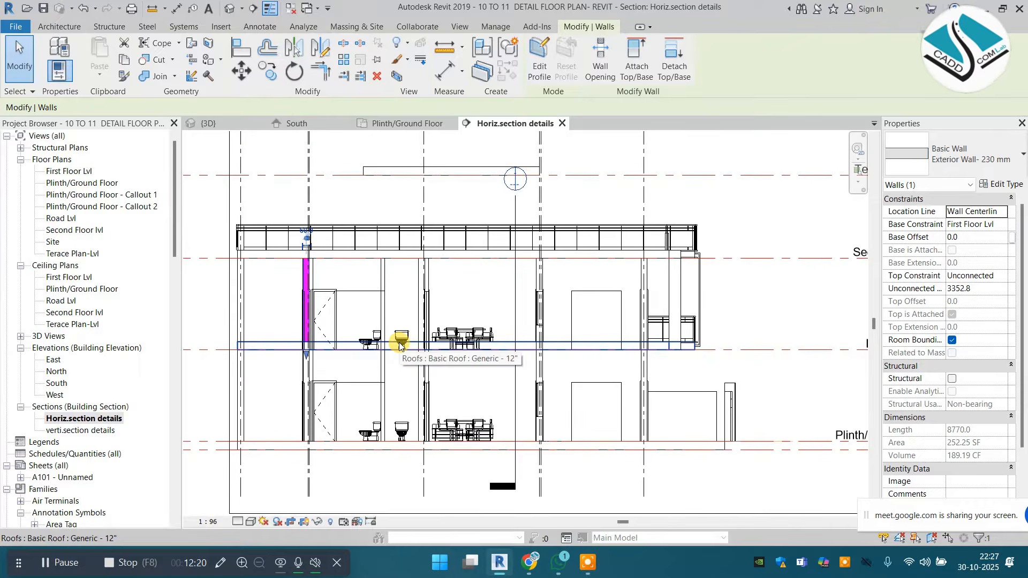
pyautogui.moveTo(375, 367); pyautogui.dragTo(393, 326, button='middle')
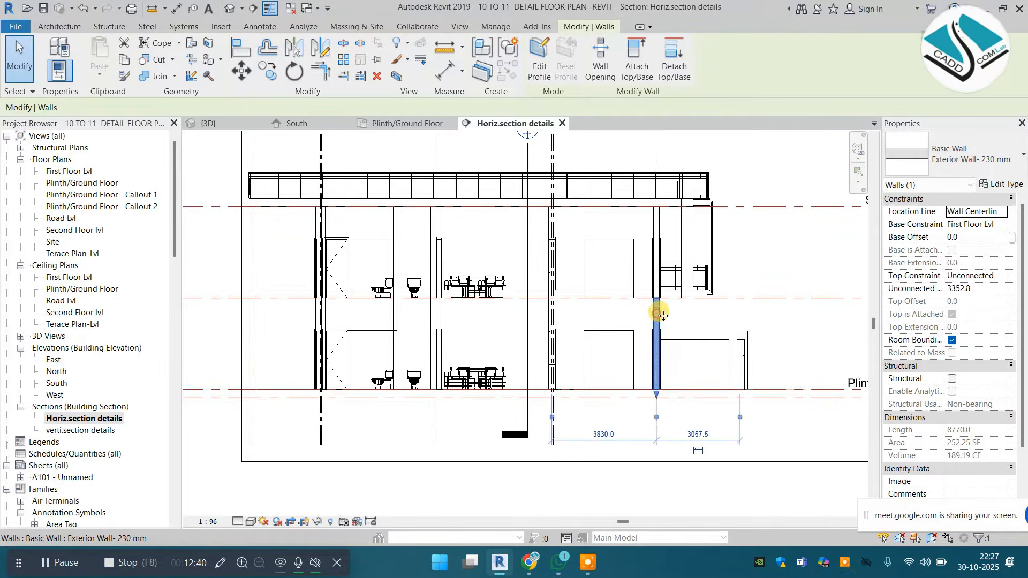
pyautogui.scroll(1, 664, 313)
pyautogui.click(985, 188)
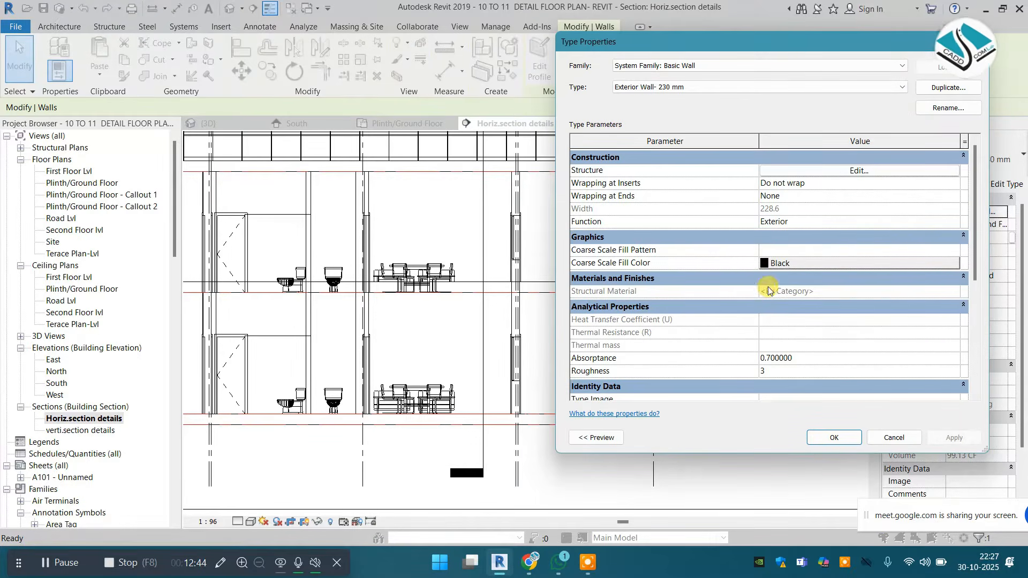
pyautogui.click(949, 249)
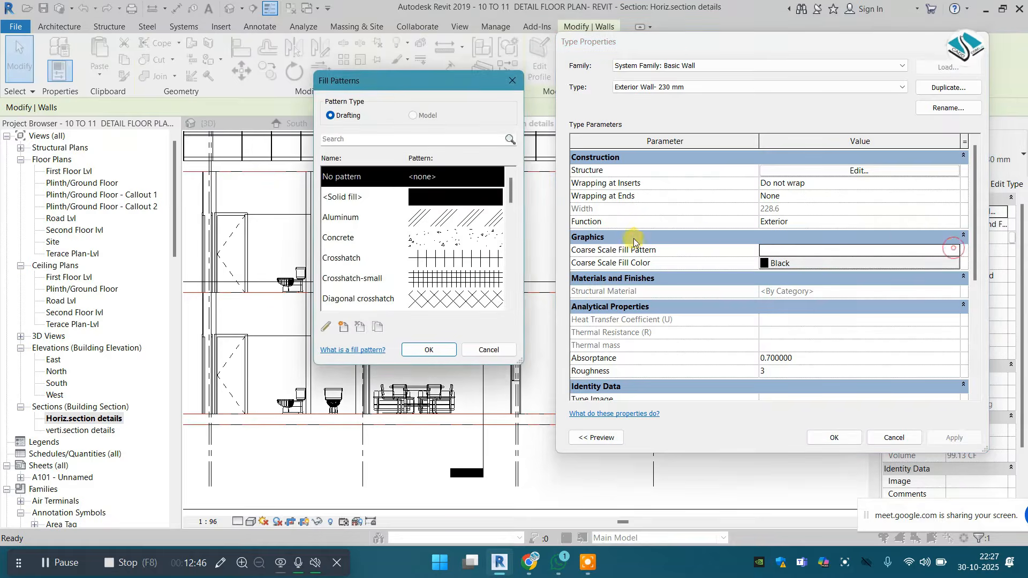
pyautogui.scroll(-3, 459, 233)
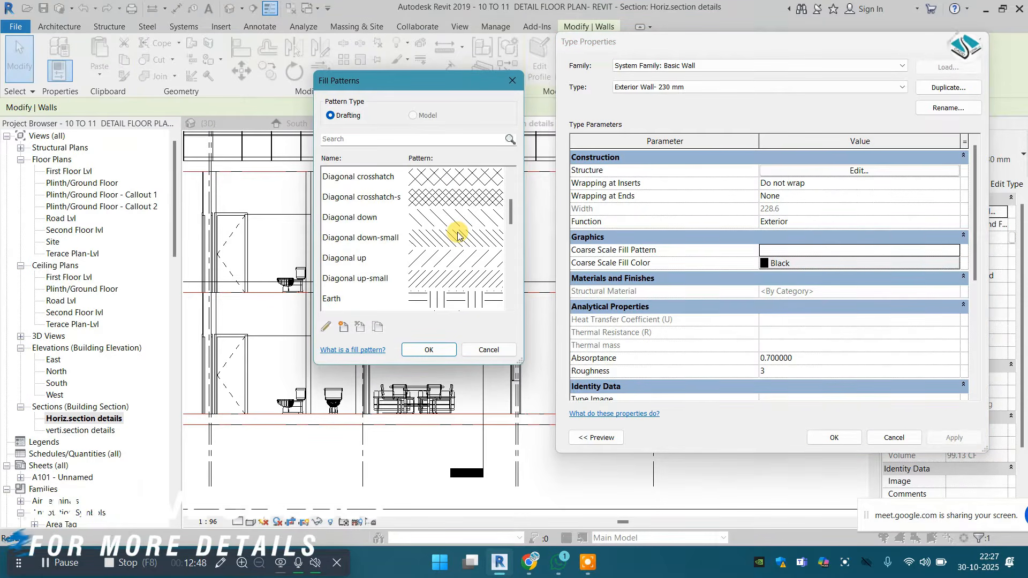
pyautogui.scroll(-2, 458, 236)
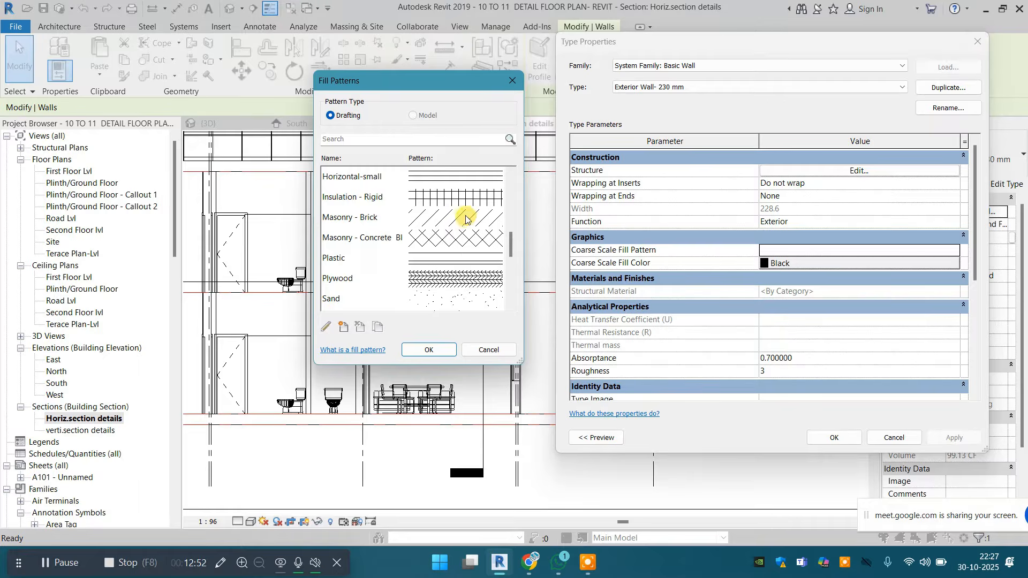
pyautogui.click(465, 219)
pyautogui.click(448, 353)
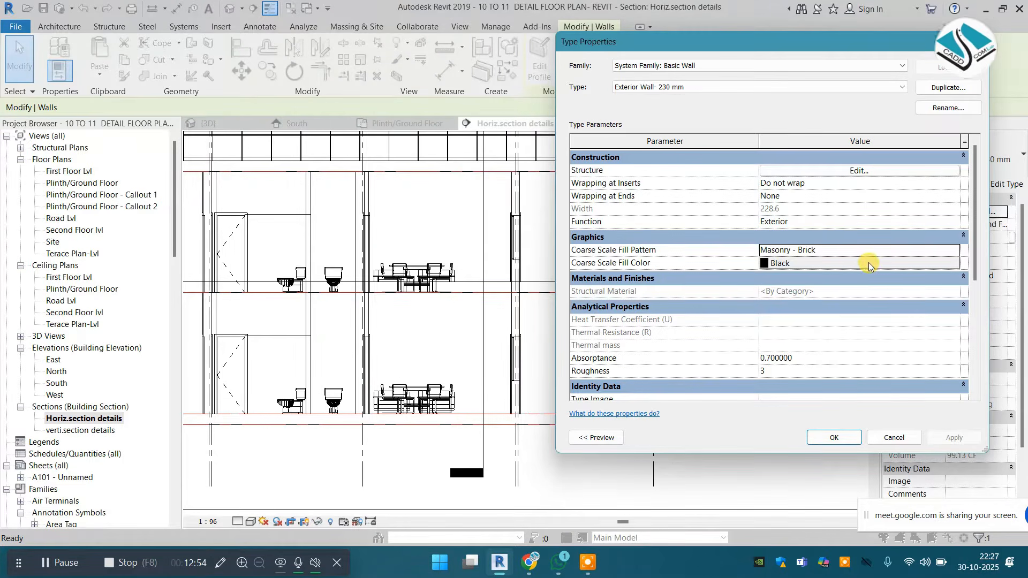
# Try to change the line spacing of the Masonry - Brick fill pattern
pyautogui.click(948, 249)
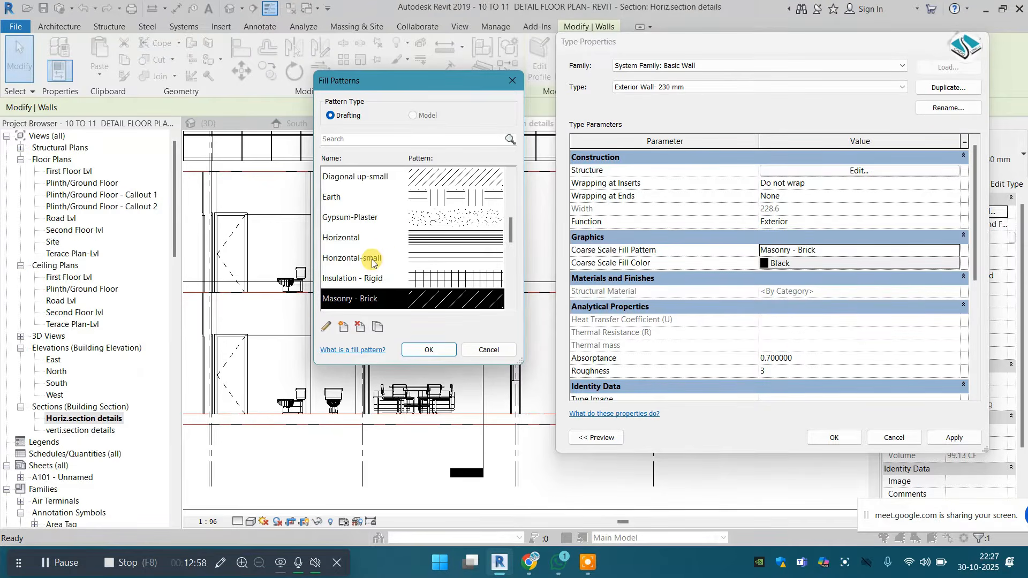
pyautogui.scroll(-3, 373, 262)
pyautogui.scroll(1, 373, 262)
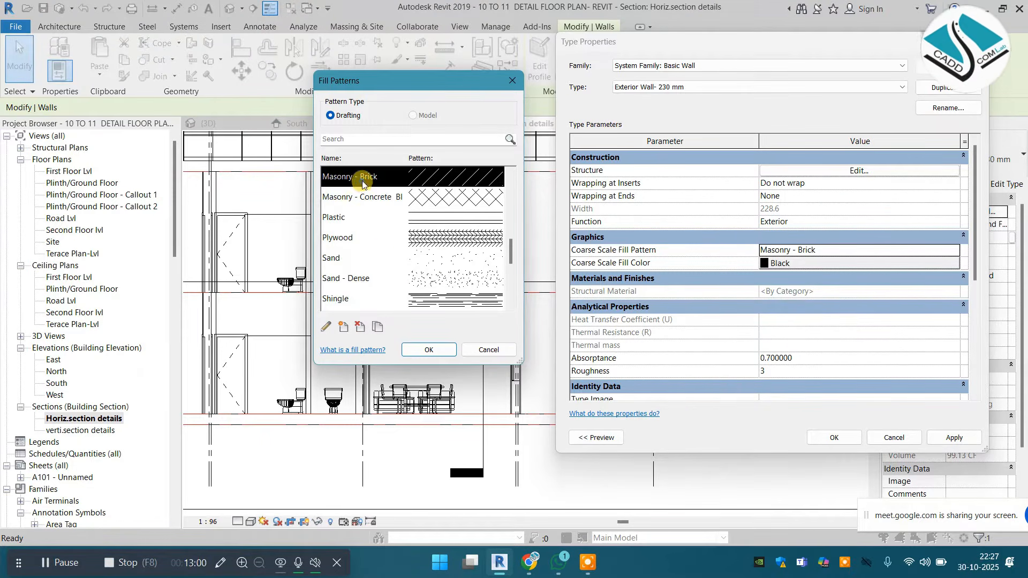
pyautogui.click(326, 327)
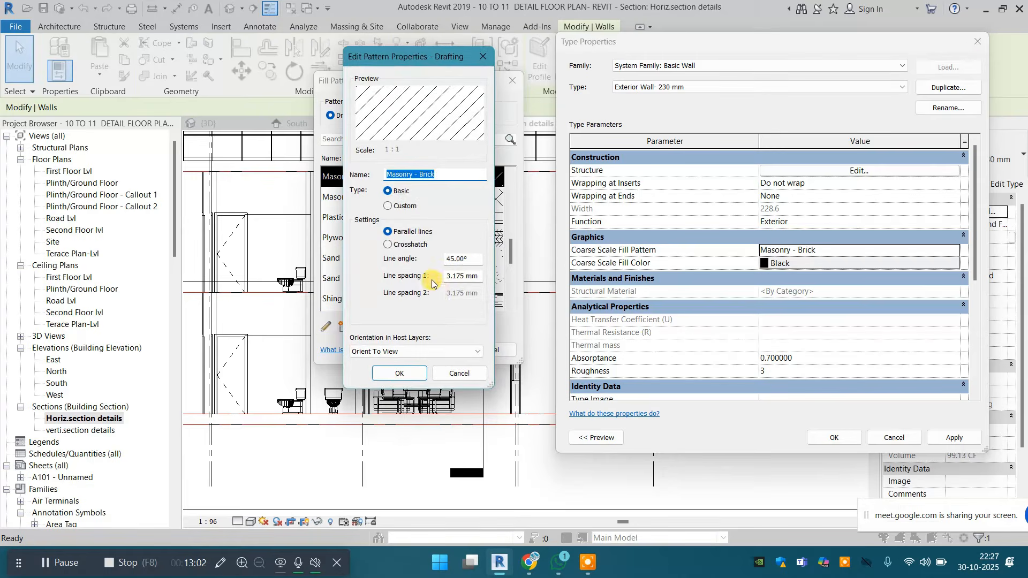
pyautogui.click(472, 272)
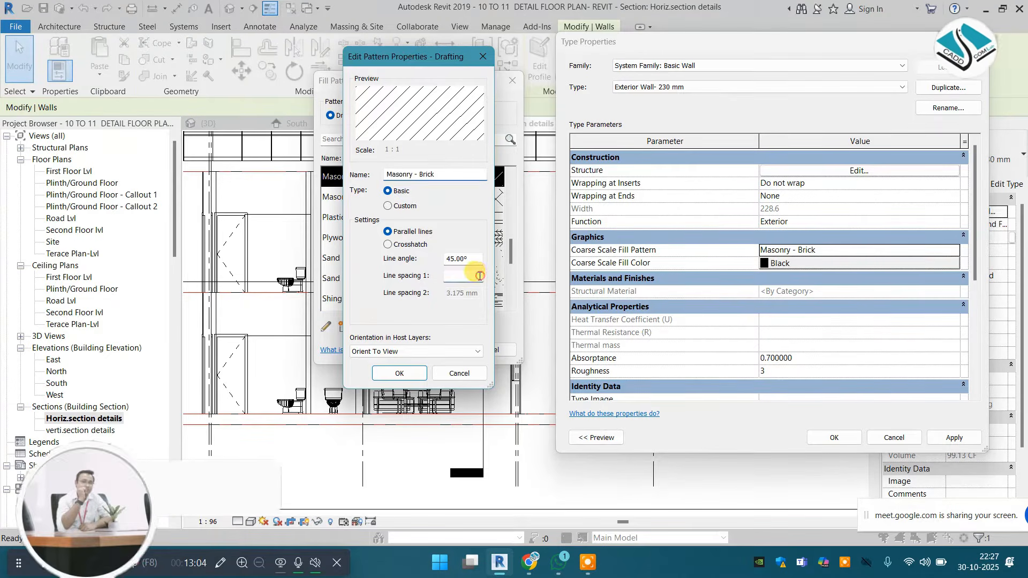
pyautogui.click(401, 374)
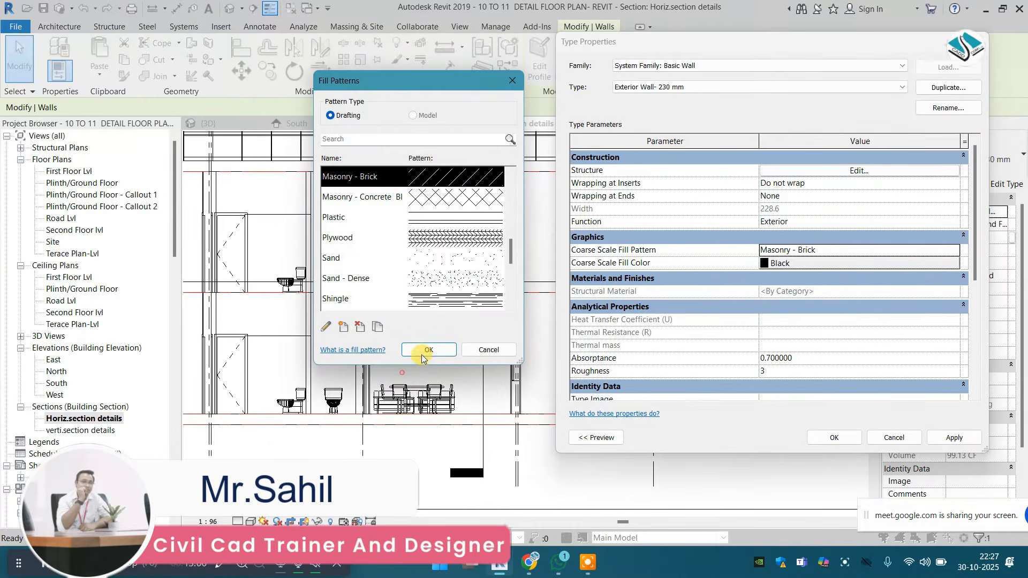
pyautogui.click(429, 350)
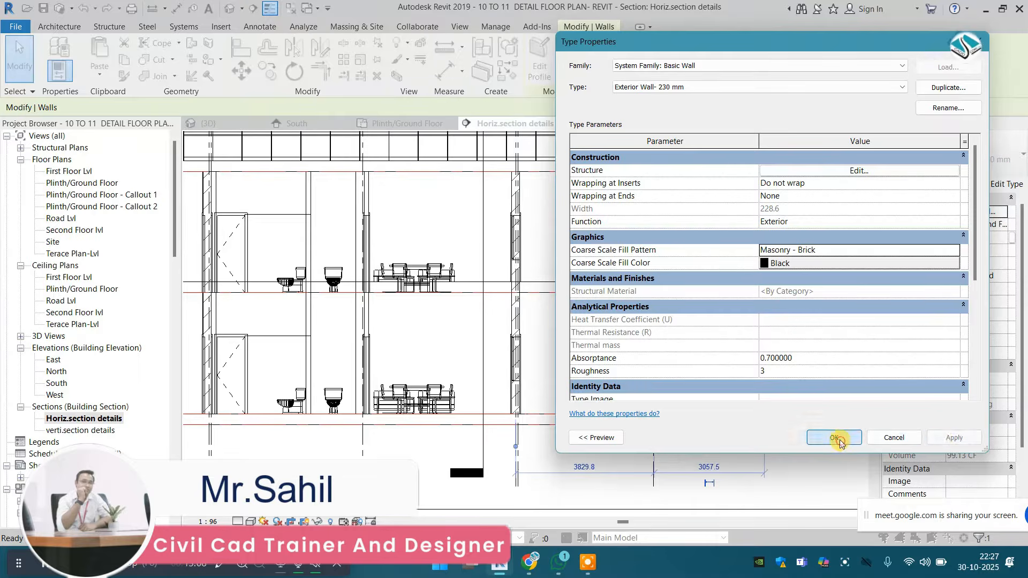
# Accept the wall type's Masonry - Brick fill and inspect the hatching on the section's cut walls
pyautogui.click(838, 440)
pyautogui.click(804, 241)
pyautogui.scroll(5, 477, 207)
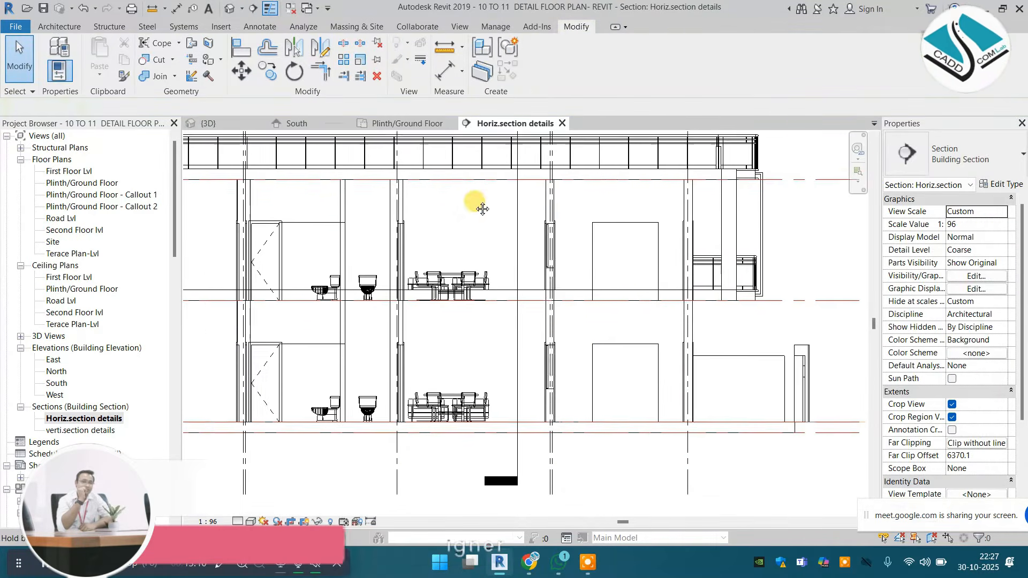
pyautogui.scroll(-3, 356, 198)
pyautogui.scroll(3, 230, 184)
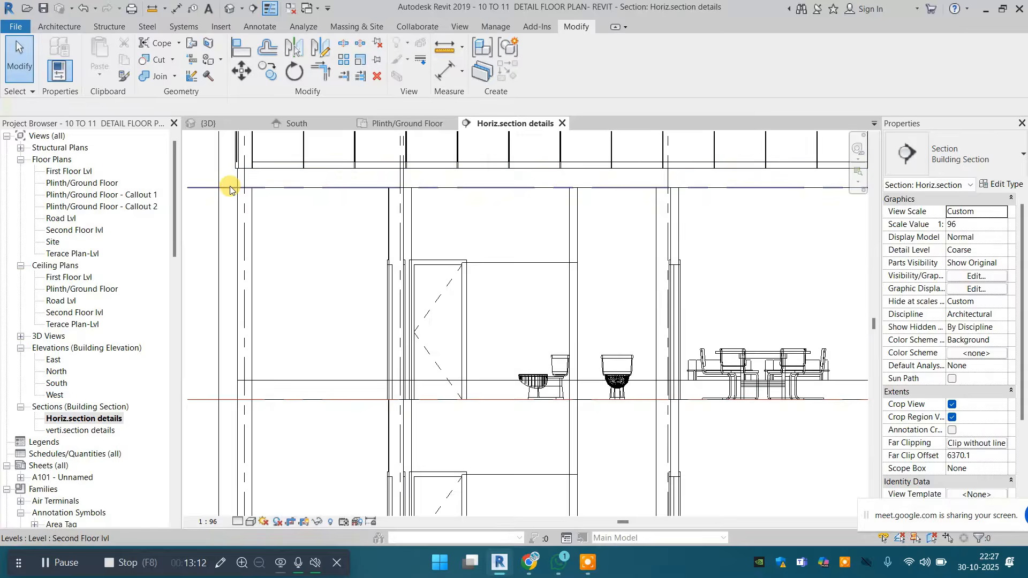
# Set line spacing 1 of the 230 mm exterior wall's Masonry - Brick pattern to 0.6 mm and apply it to the type
pyautogui.click(249, 222)
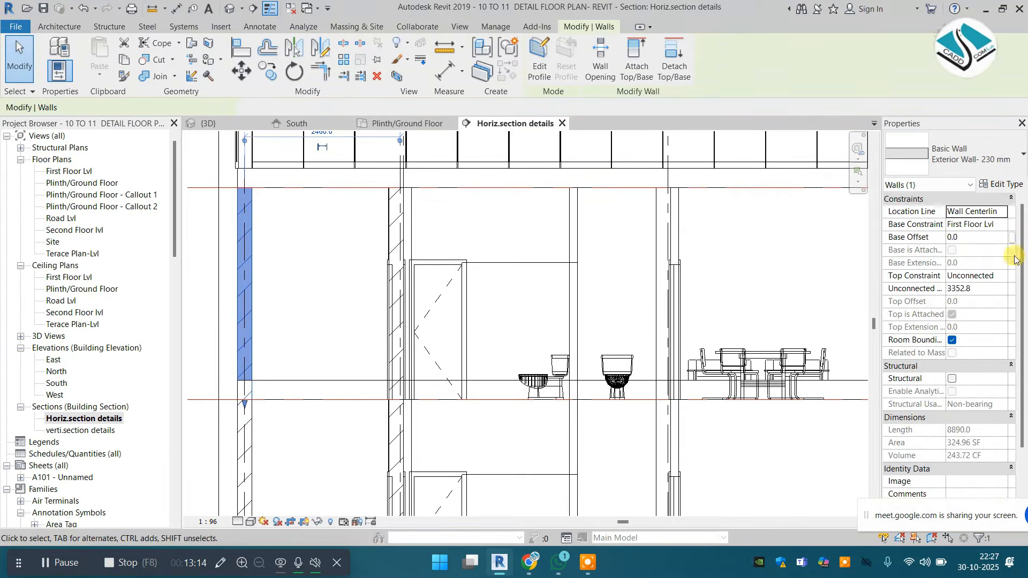
pyautogui.click(1014, 186)
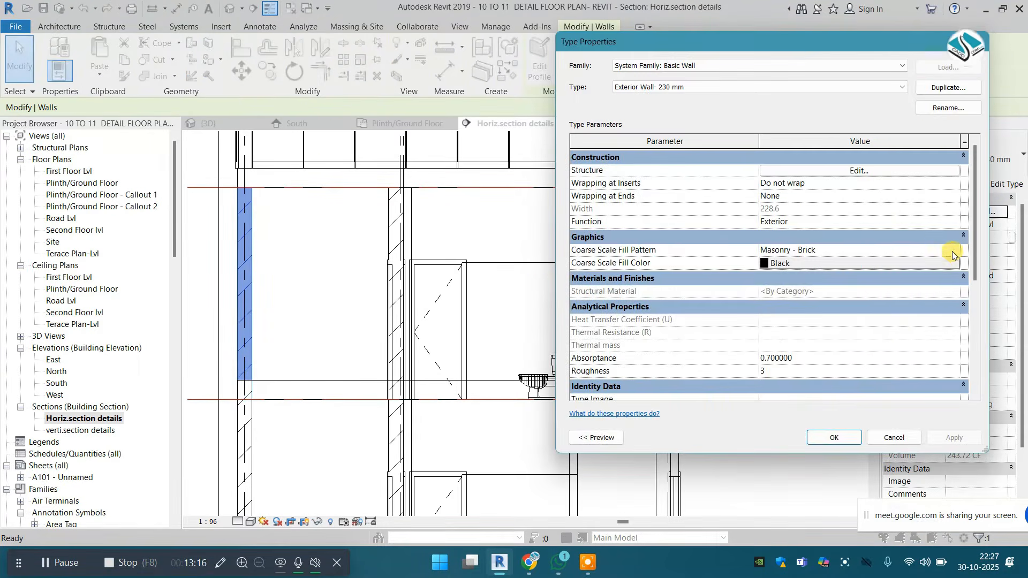
pyautogui.click(952, 253)
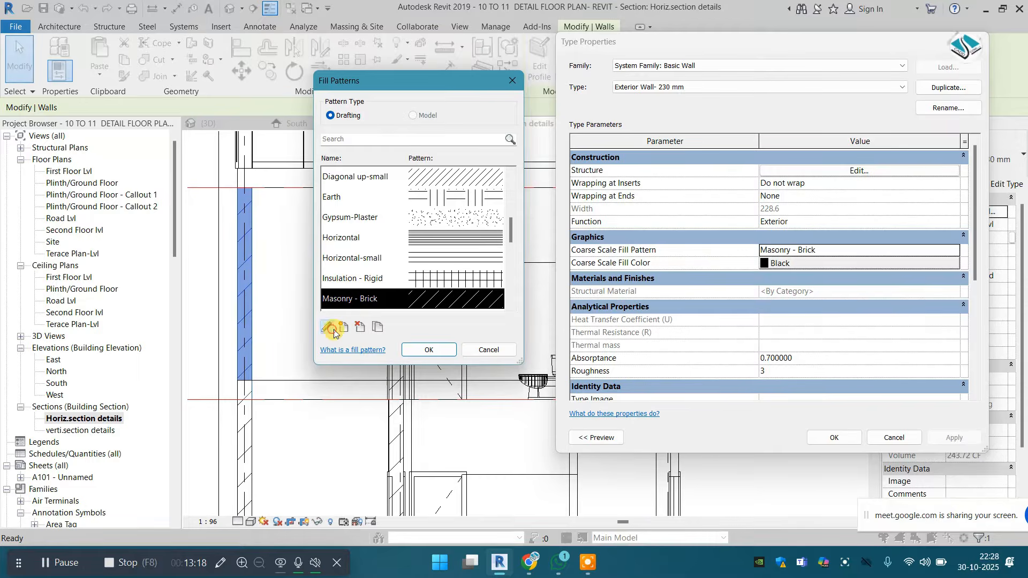
pyautogui.click(331, 328)
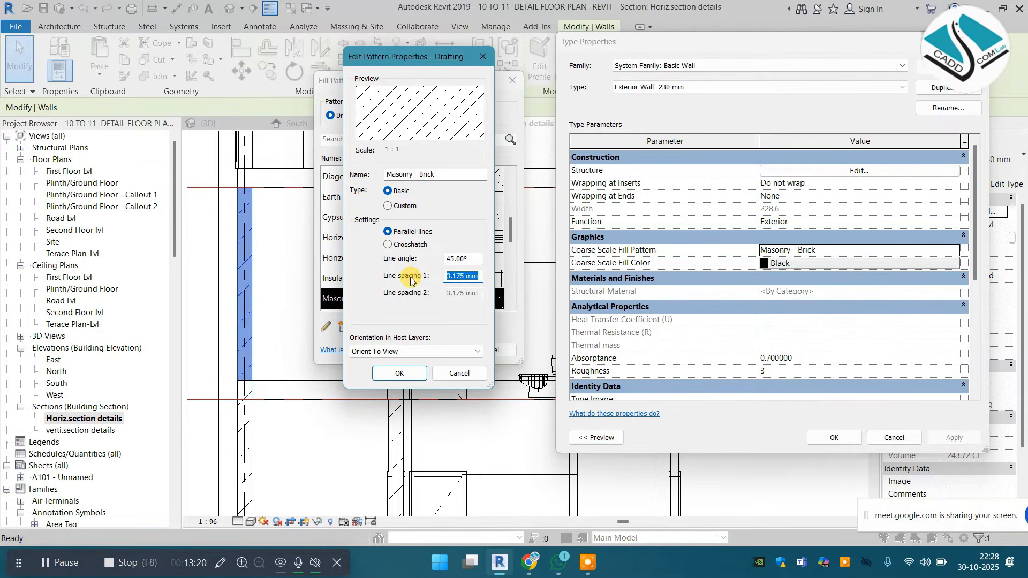
pyautogui.write('0.6')
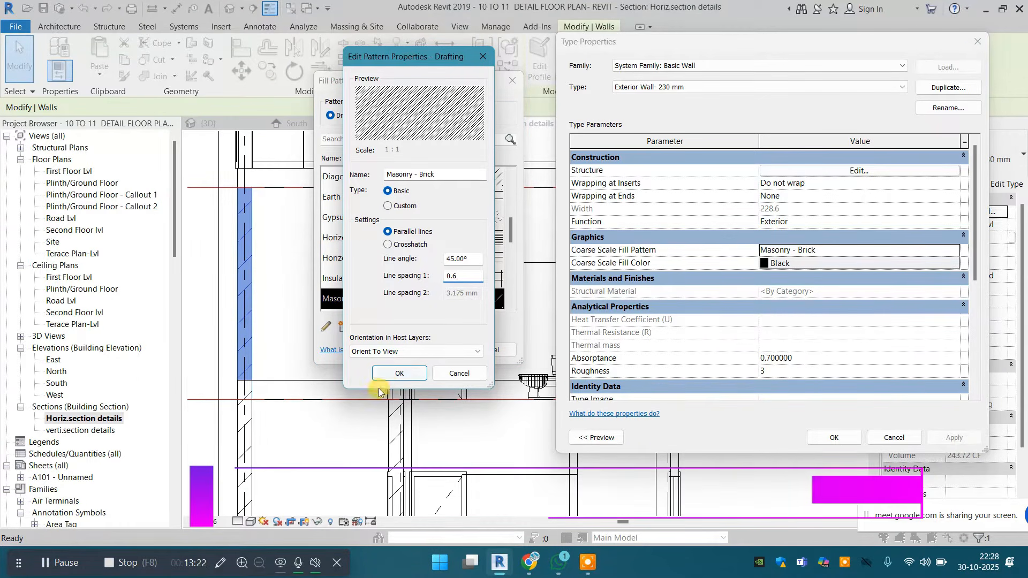
pyautogui.click(399, 373)
pyautogui.click(429, 349)
pyautogui.click(954, 437)
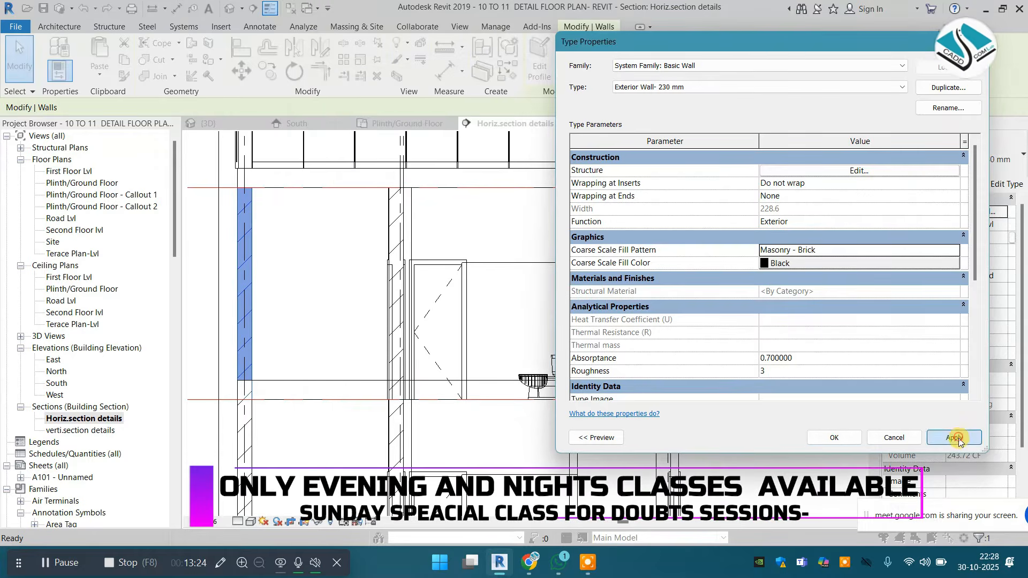
pyautogui.click(834, 437)
# Set the coarse scale fill pattern of the plinth-level Generic - 12" floor slab to Concrete
pyautogui.moveTo(615, 328); pyautogui.dragTo(362, 258, button='middle')
pyautogui.scroll(-3, 422, 291)
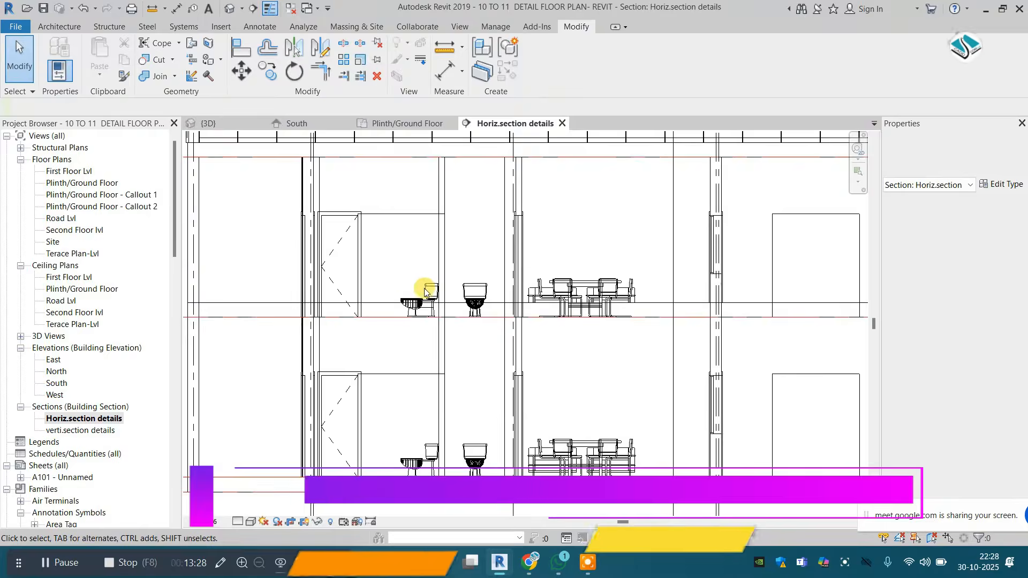
pyautogui.moveTo(536, 371); pyautogui.dragTo(455, 365, button='middle')
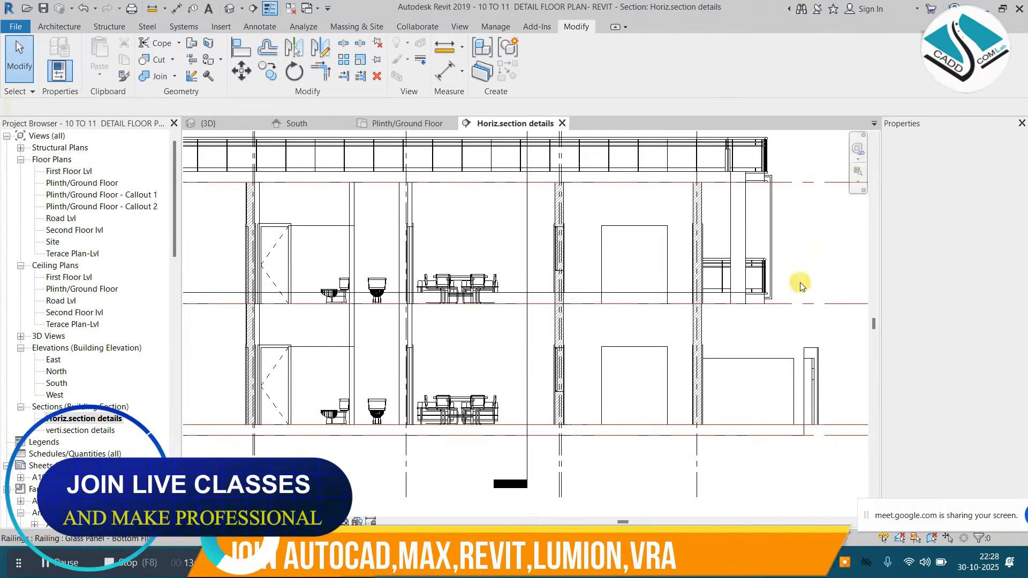
pyautogui.click(780, 428)
pyautogui.click(1005, 185)
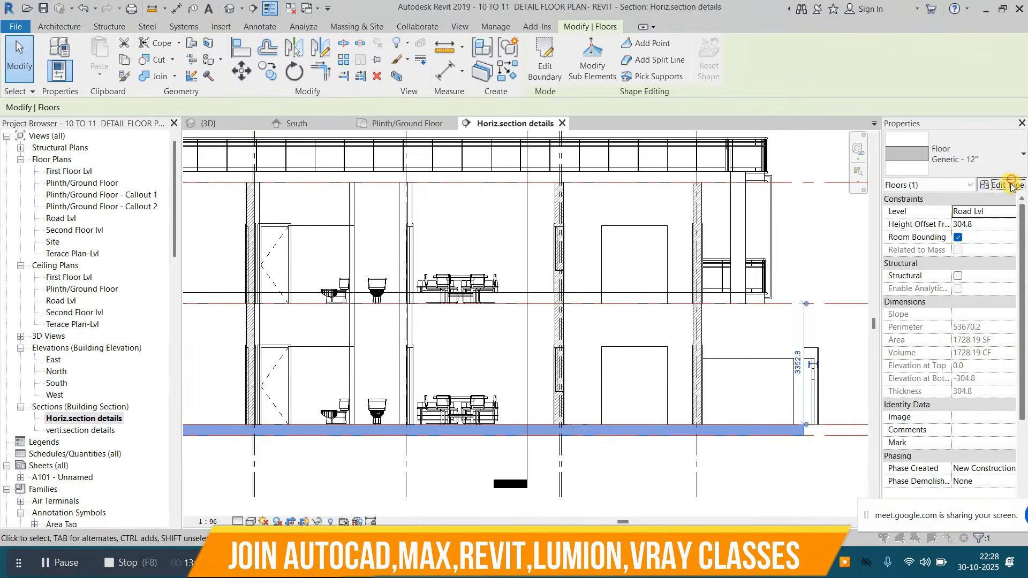
pyautogui.click(958, 225)
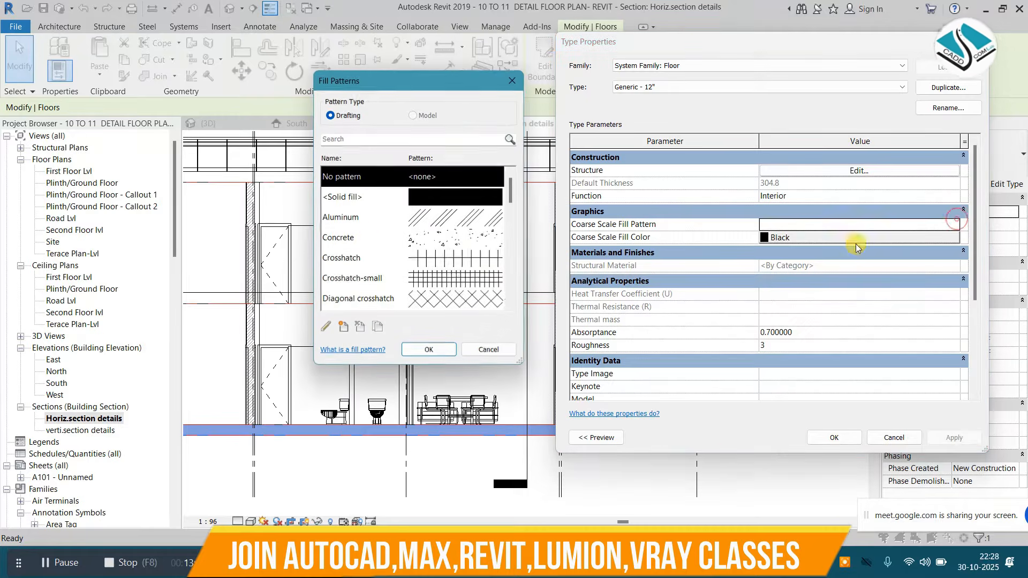
pyautogui.click(452, 238)
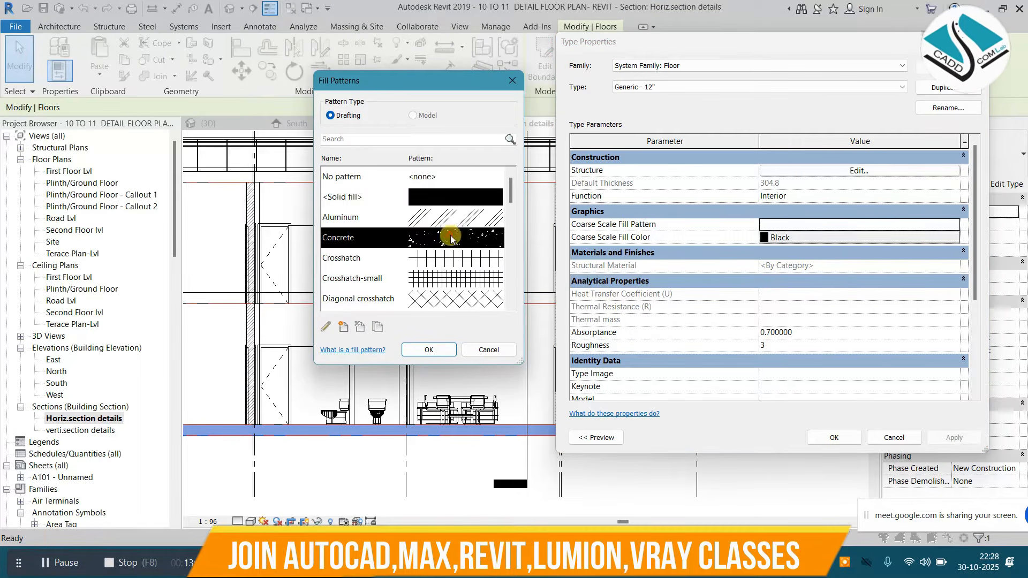
pyautogui.click(428, 349)
# Change the Concrete fill pattern to the Basic type with parallel lines and set line spacing 1 to 0.8 mm
pyautogui.click(956, 224)
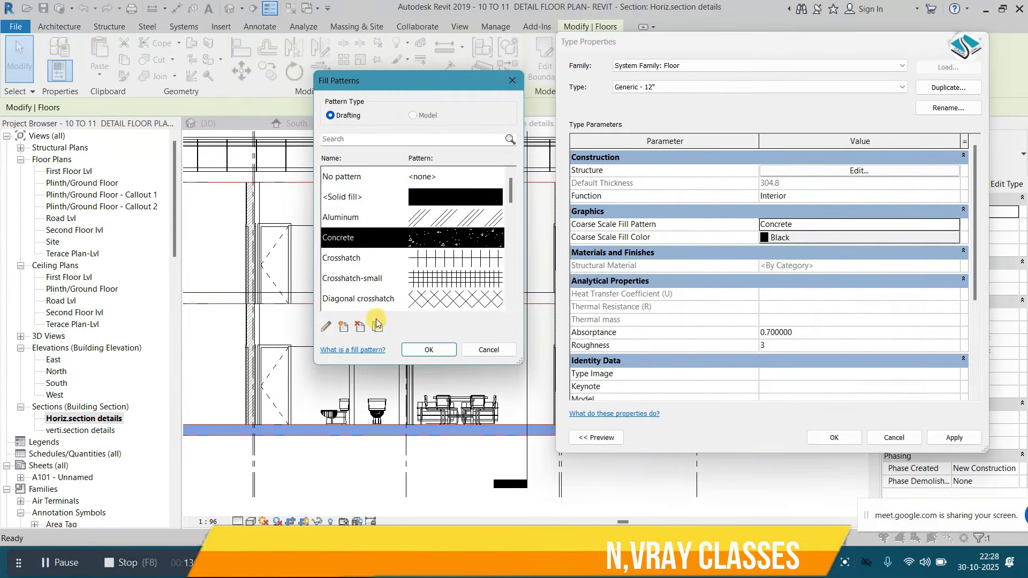
pyautogui.click(326, 327)
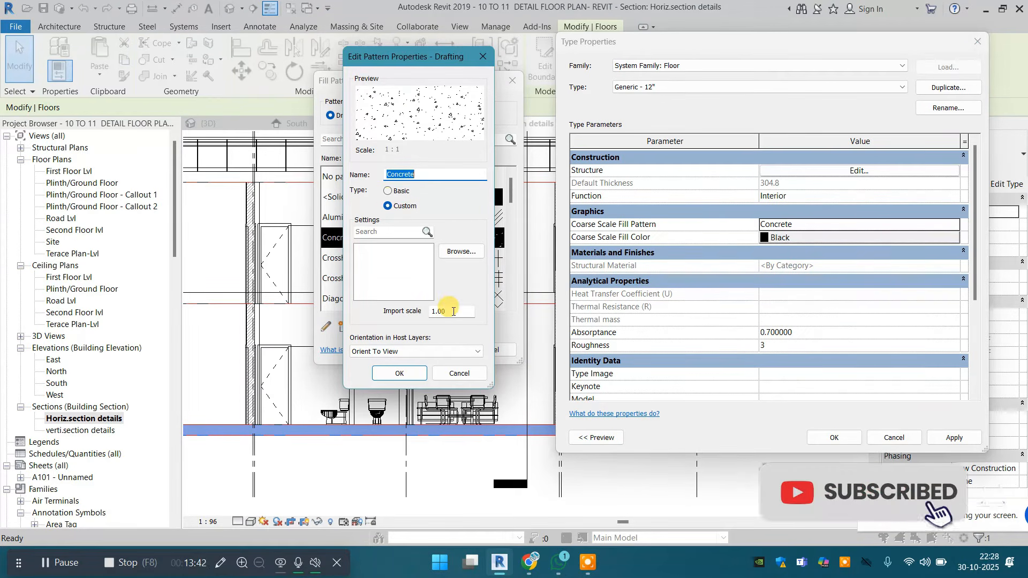
pyautogui.click(388, 191)
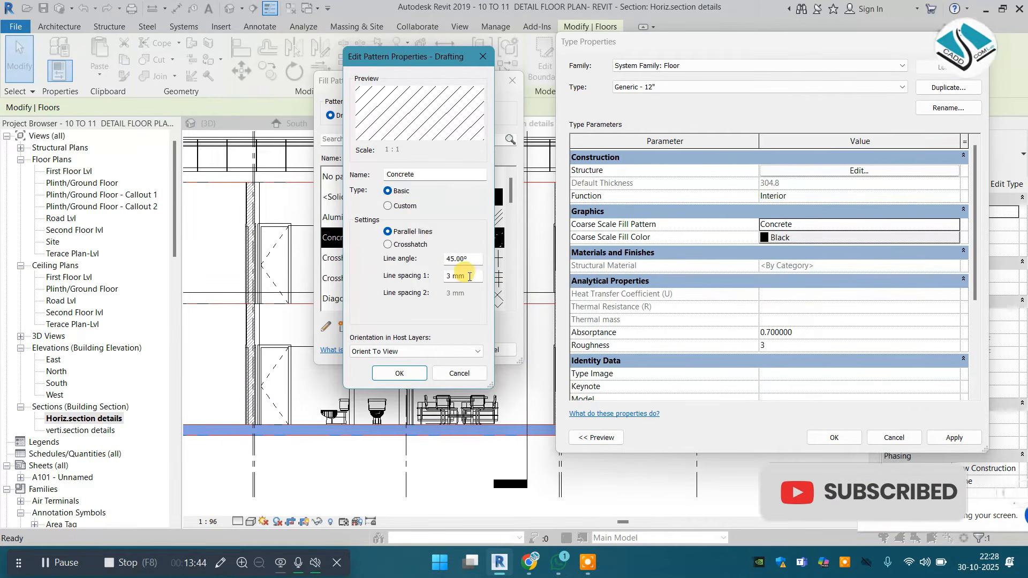
pyautogui.moveTo(469, 276); pyautogui.dragTo(419, 282)
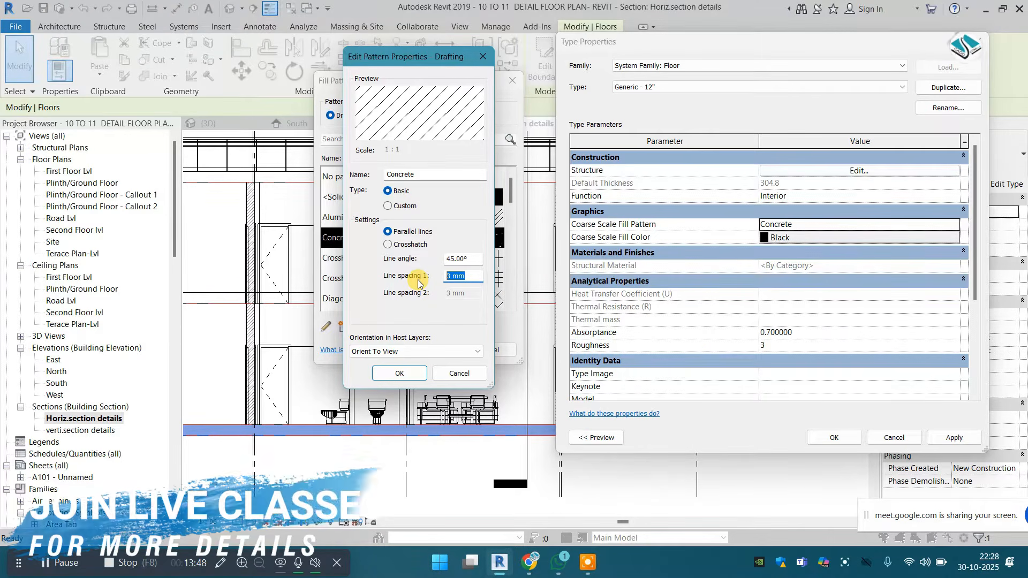
pyautogui.write('0.8')
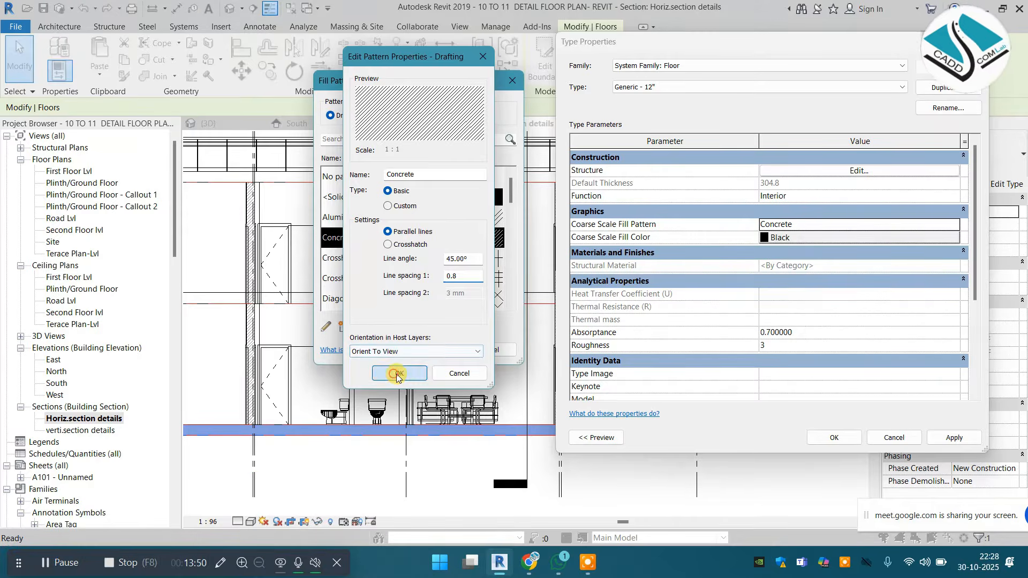
pyautogui.click(400, 372)
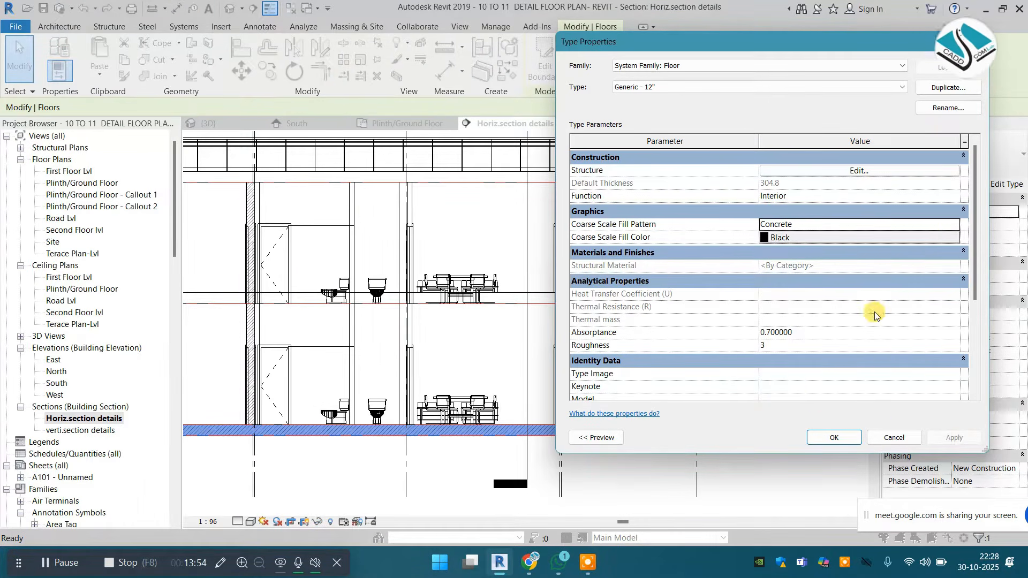
pyautogui.click(953, 231)
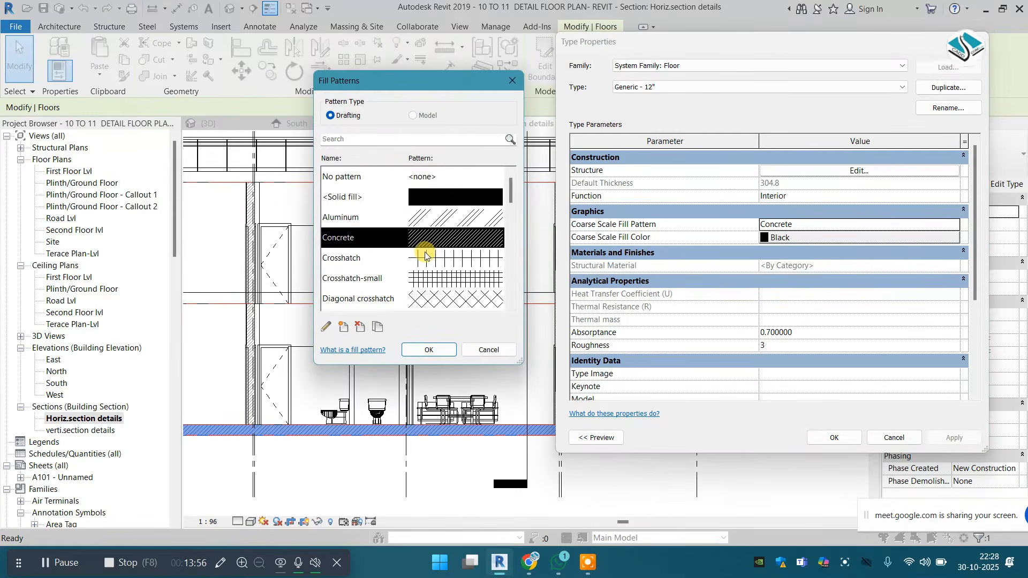
pyautogui.click(323, 328)
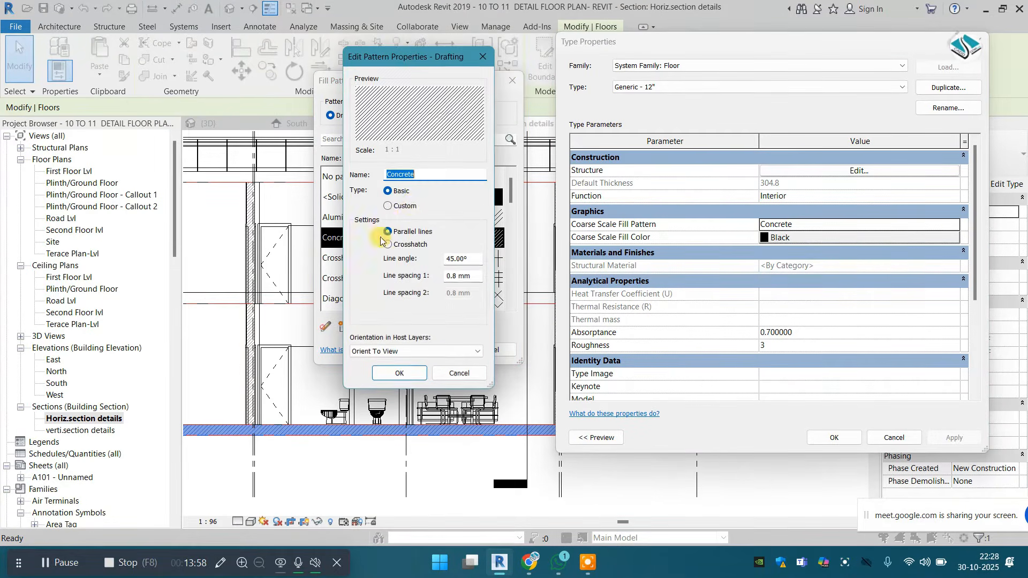
pyautogui.click(389, 207)
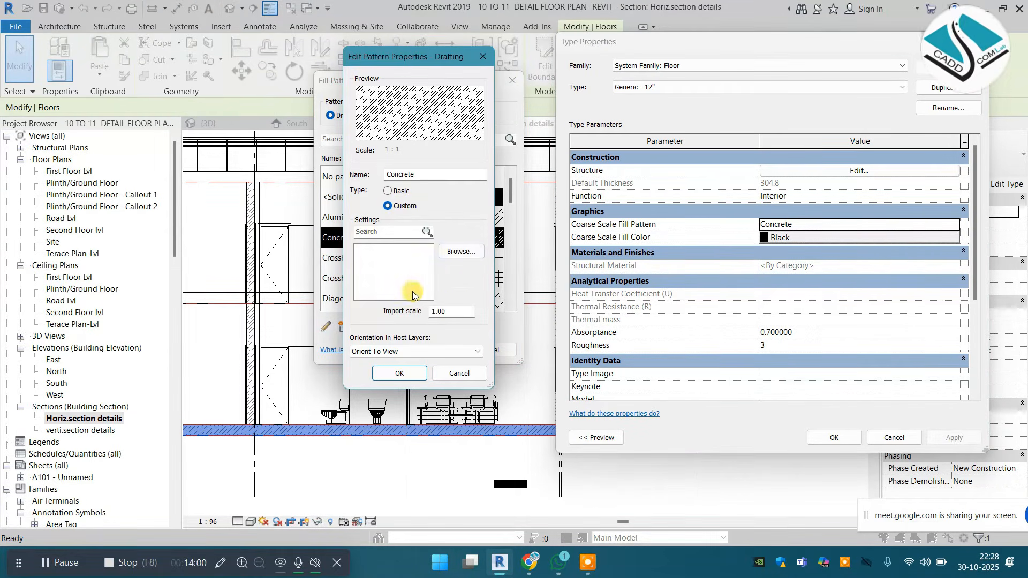
pyautogui.click(459, 252)
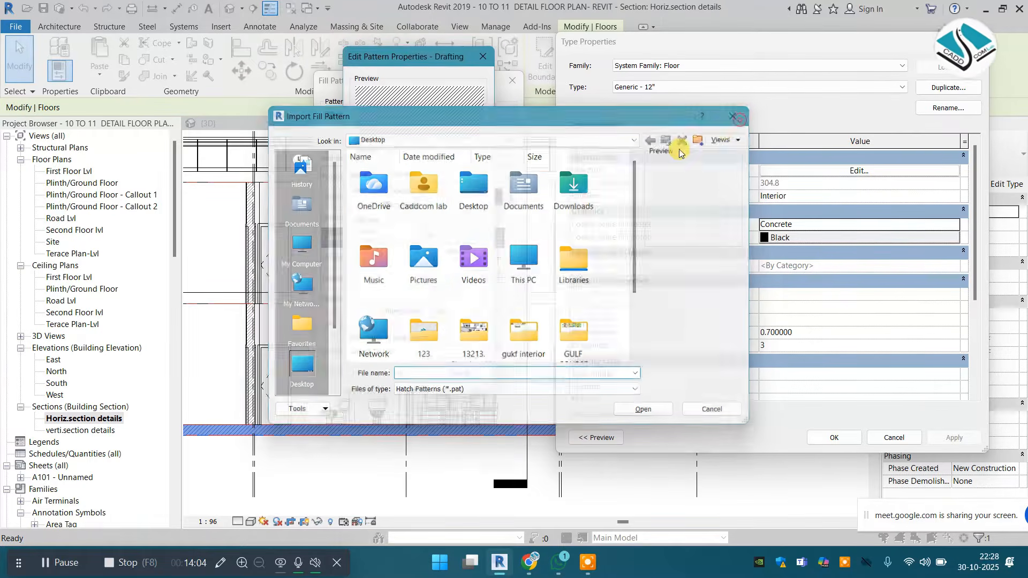
pyautogui.click(735, 116)
pyautogui.click(483, 56)
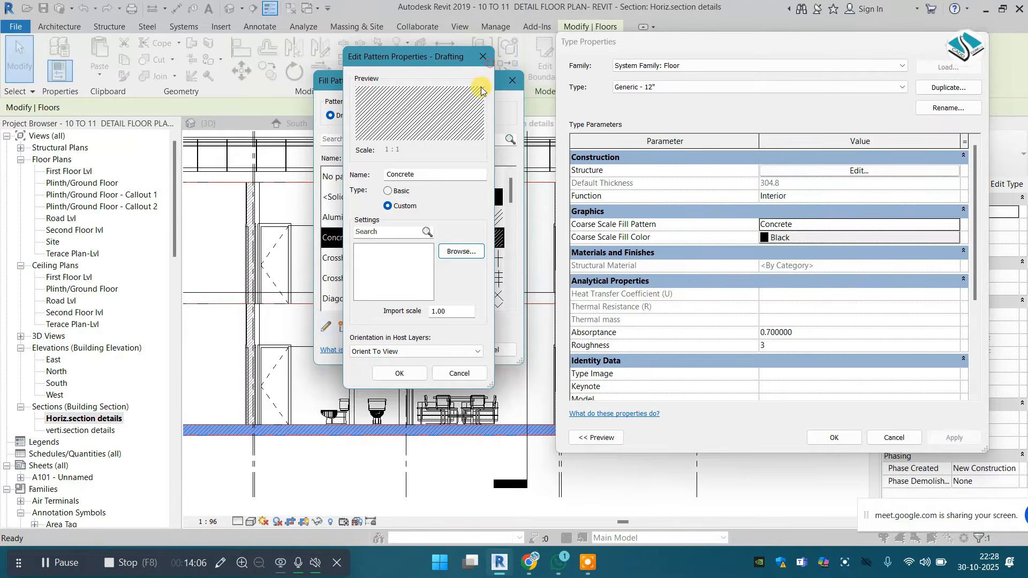
# Set the coarse scale fill pattern of the plinth-level Generic - 12" floor slab to Gypsum-Plaster and apply it
pyautogui.scroll(-4, 371, 266)
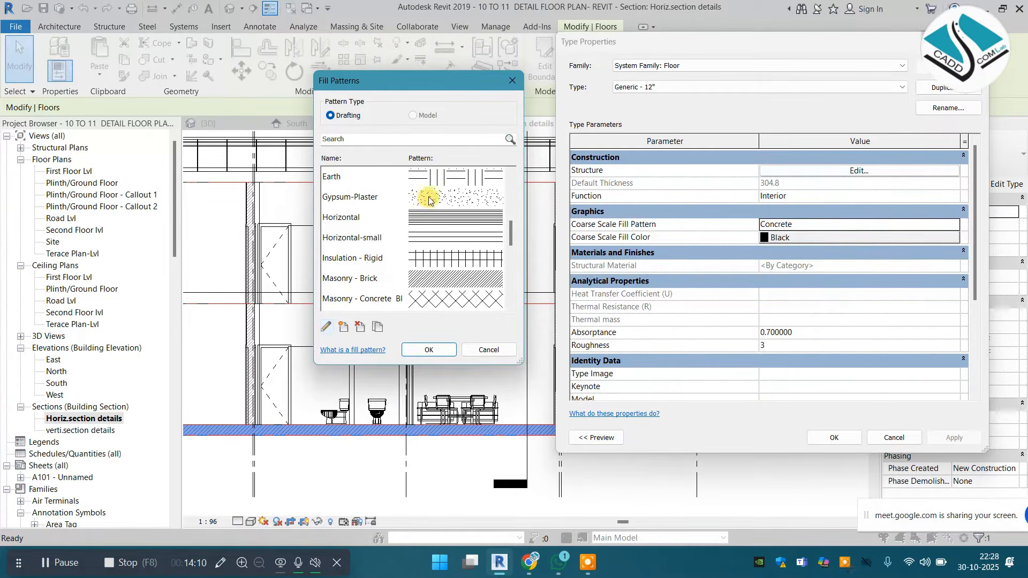
pyautogui.click(429, 199)
pyautogui.click(426, 349)
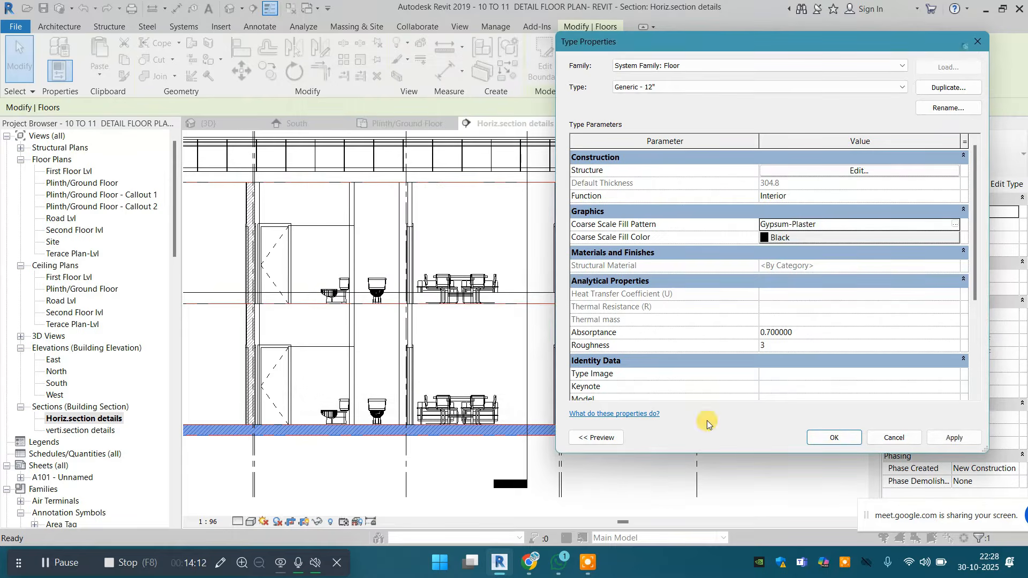
pyautogui.click(955, 438)
pyautogui.click(834, 438)
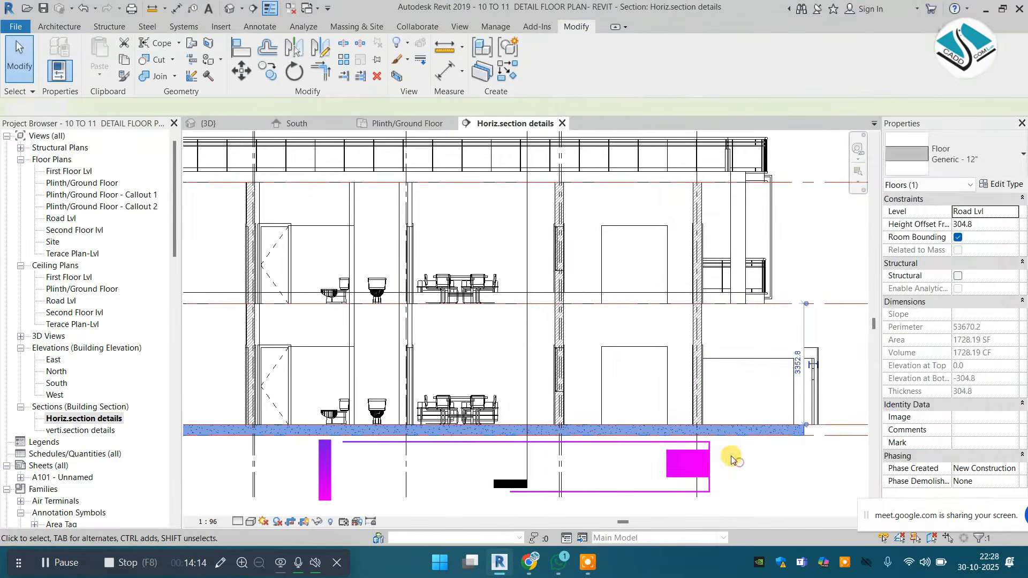
# Try to match the plinth-level floor slab's type onto the Generic - 12" roof slab between the two storeys
pyautogui.click(490, 341)
pyautogui.moveTo(490, 342); pyautogui.dragTo(539, 338, button='middle')
pyautogui.press('m')
pyautogui.press('a')
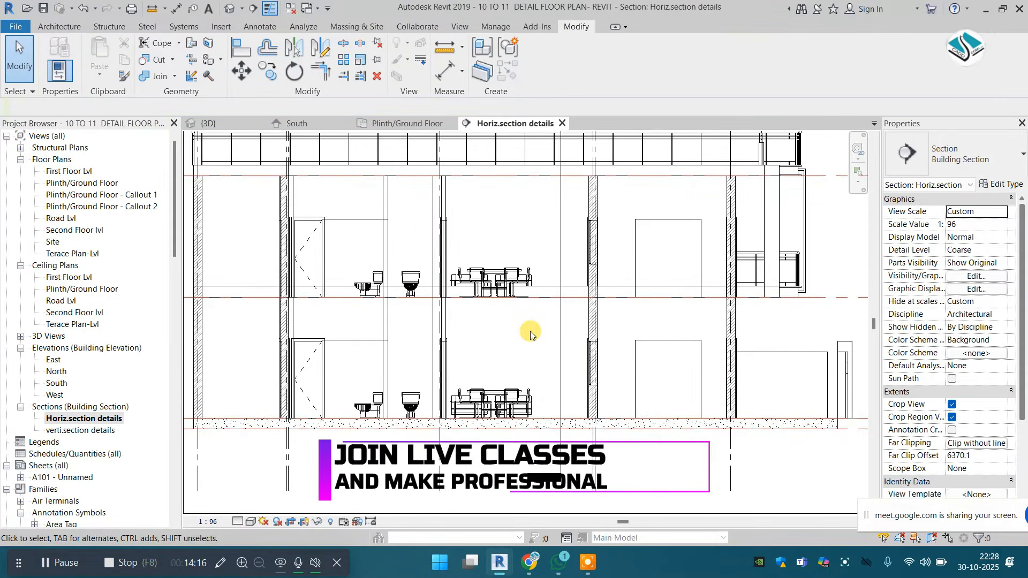
pyautogui.click(611, 423)
pyautogui.click(628, 291)
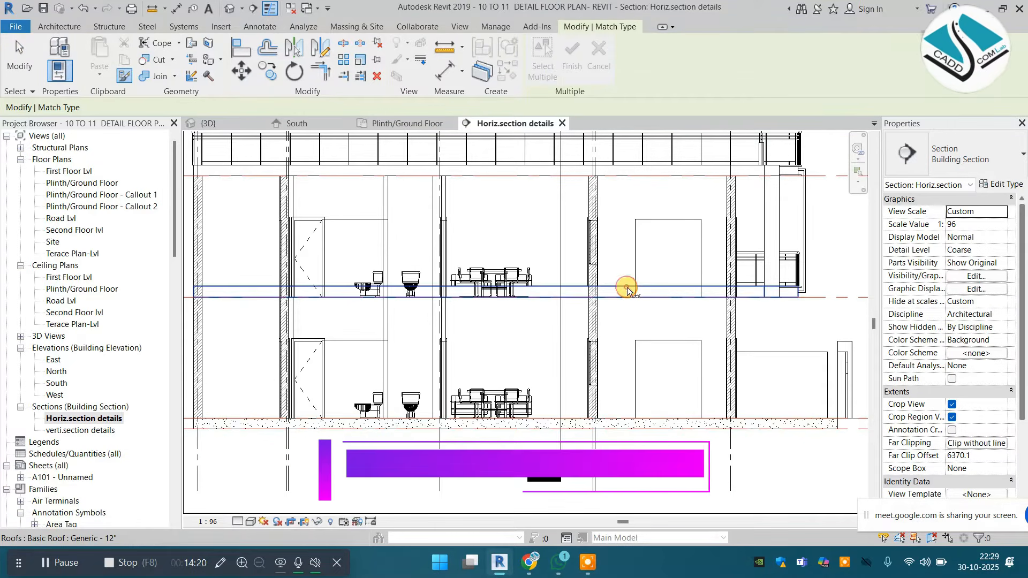
pyautogui.click(628, 291)
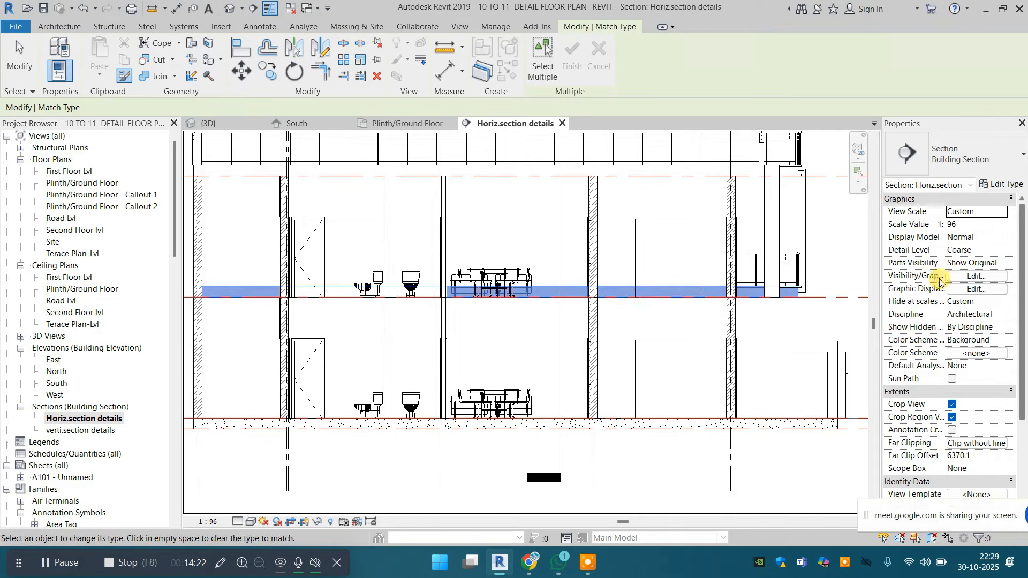
pyautogui.click(1016, 187)
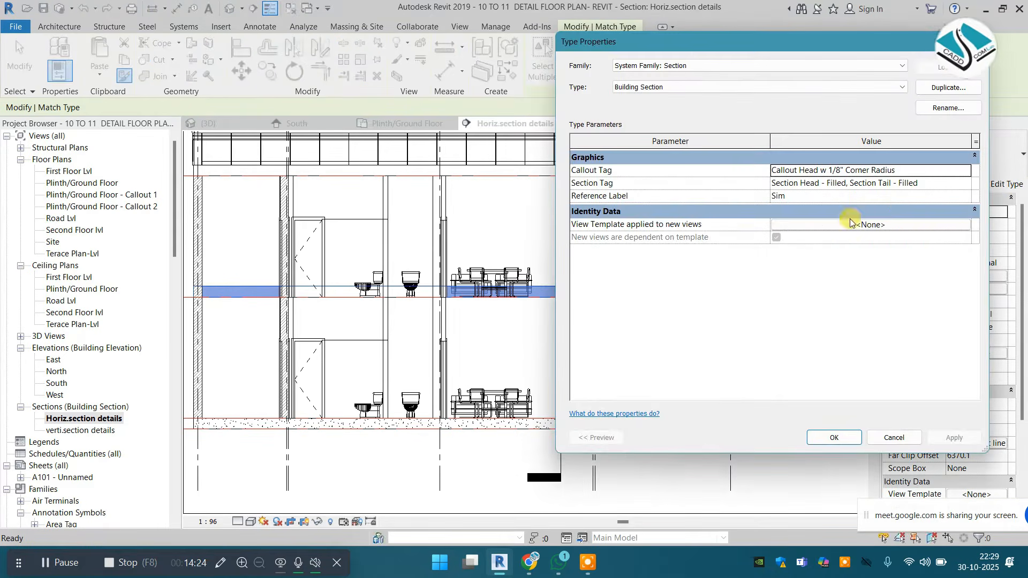
pyautogui.press('Escape')
pyautogui.press('Escape')
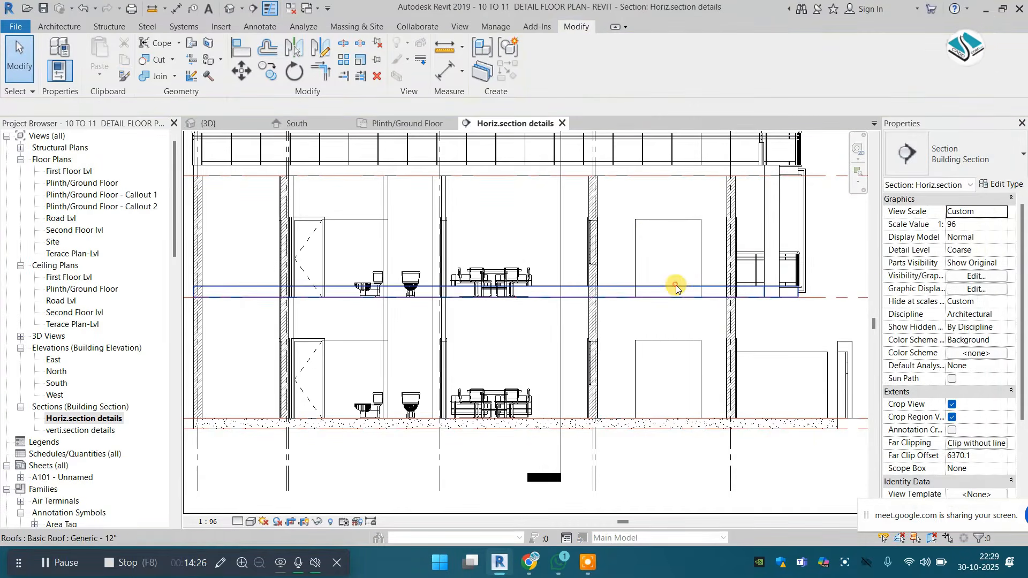
# Set the coarse scale fill pattern of the Generic - 12" roof slab between the storeys to Gypsum-Plaster
pyautogui.click(676, 289)
pyautogui.click(1002, 184)
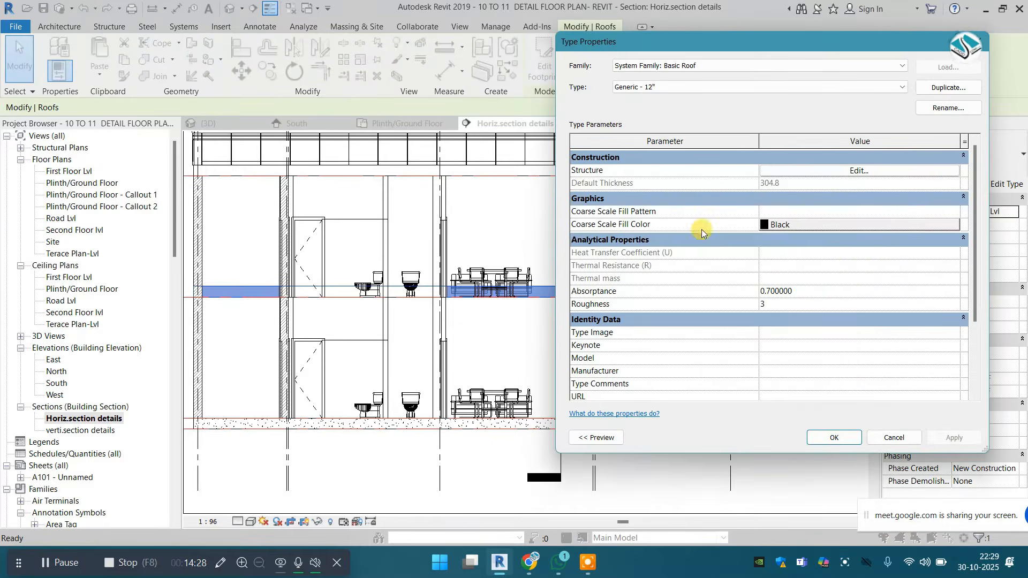
pyautogui.click(955, 212)
pyautogui.scroll(-4, 431, 242)
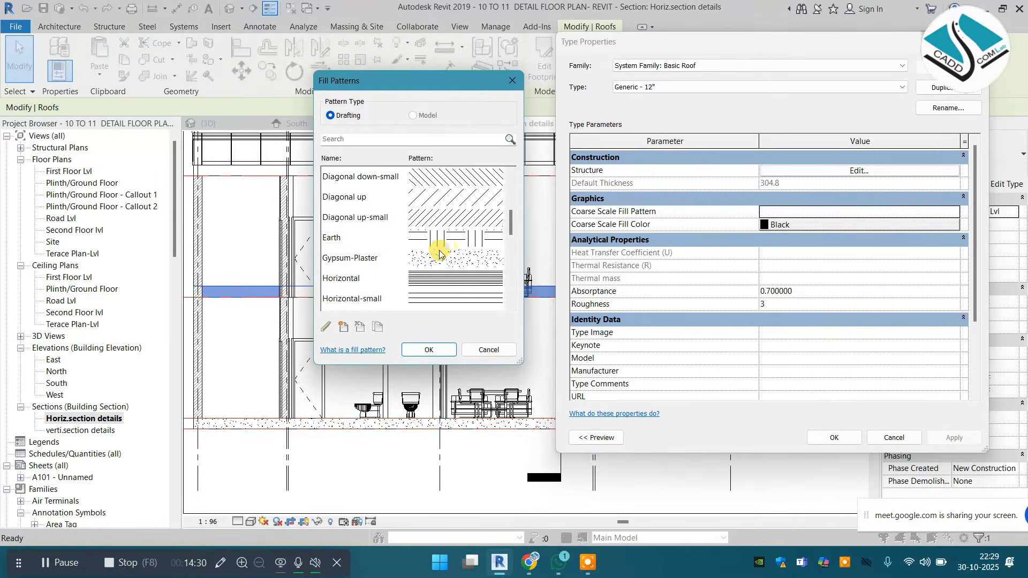
pyautogui.click(476, 204)
pyautogui.click(429, 350)
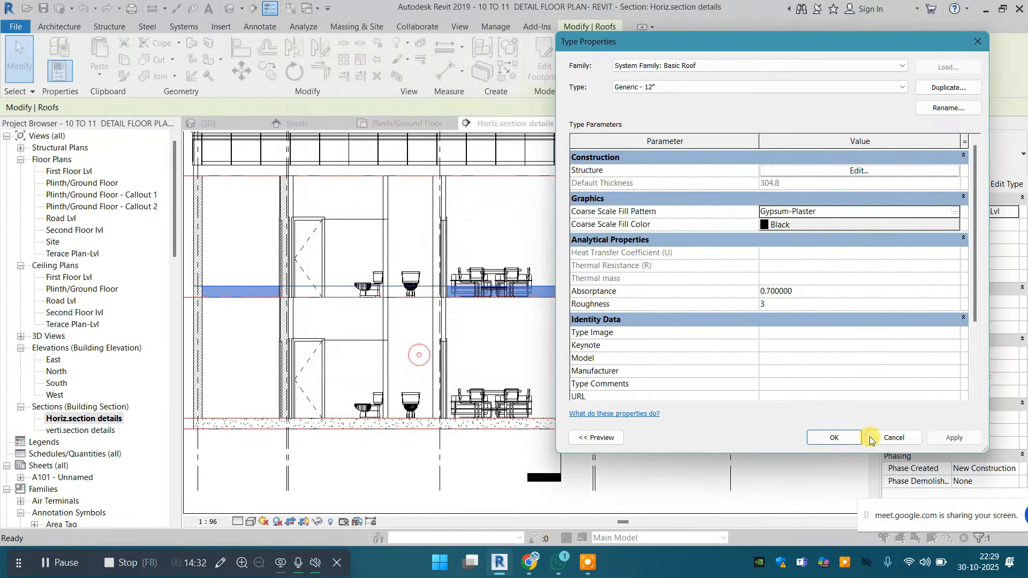
pyautogui.click(851, 437)
pyautogui.click(780, 450)
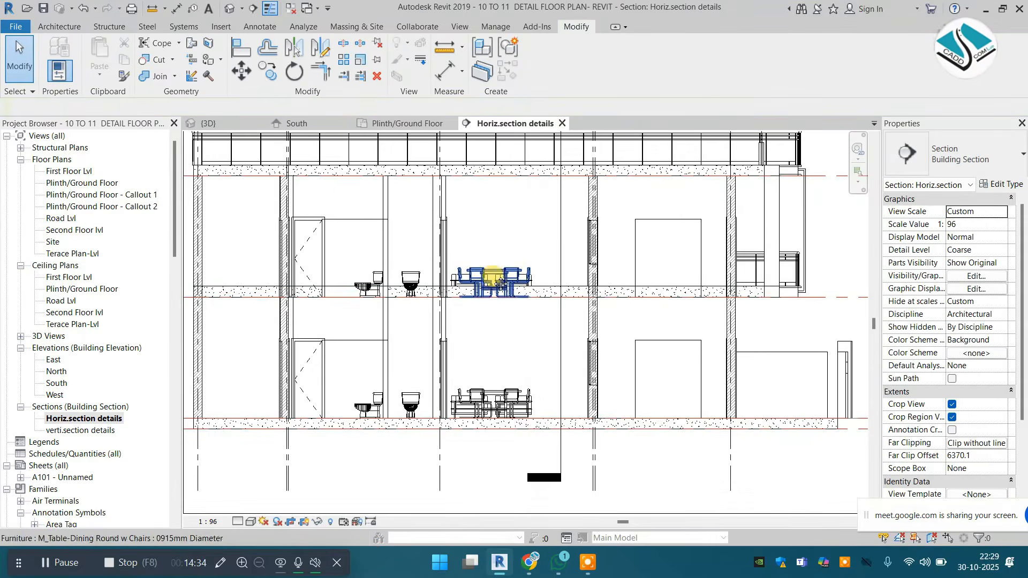
# Turn on shadows in the horizontal section view and inspect the section from the plinth up to the roof
pyautogui.moveTo(494, 273); pyautogui.dragTo(493, 278, button='middle')
pyautogui.scroll(-2, 493, 279)
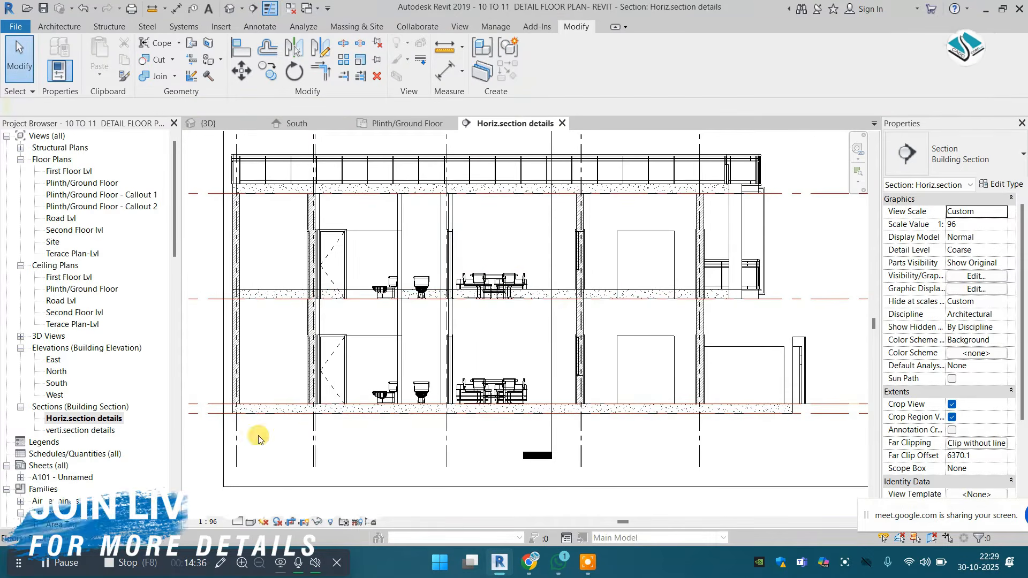
pyautogui.click(277, 522)
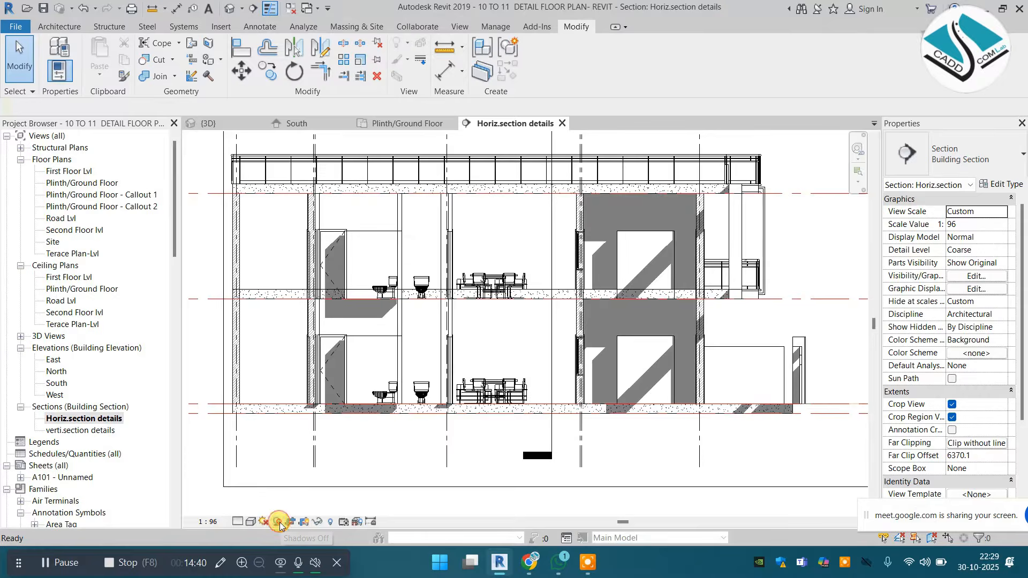
pyautogui.moveTo(653, 376); pyautogui.dragTo(633, 376, button='middle')
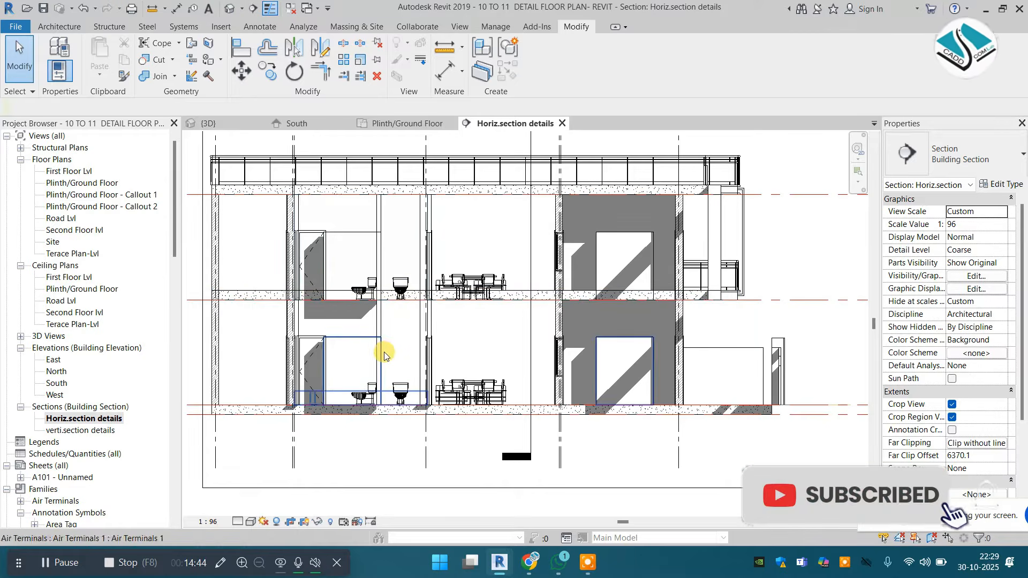
pyautogui.moveTo(384, 351); pyautogui.dragTo(384, 342, button='middle')
pyautogui.moveTo(536, 314); pyautogui.dragTo(556, 323, button='middle')
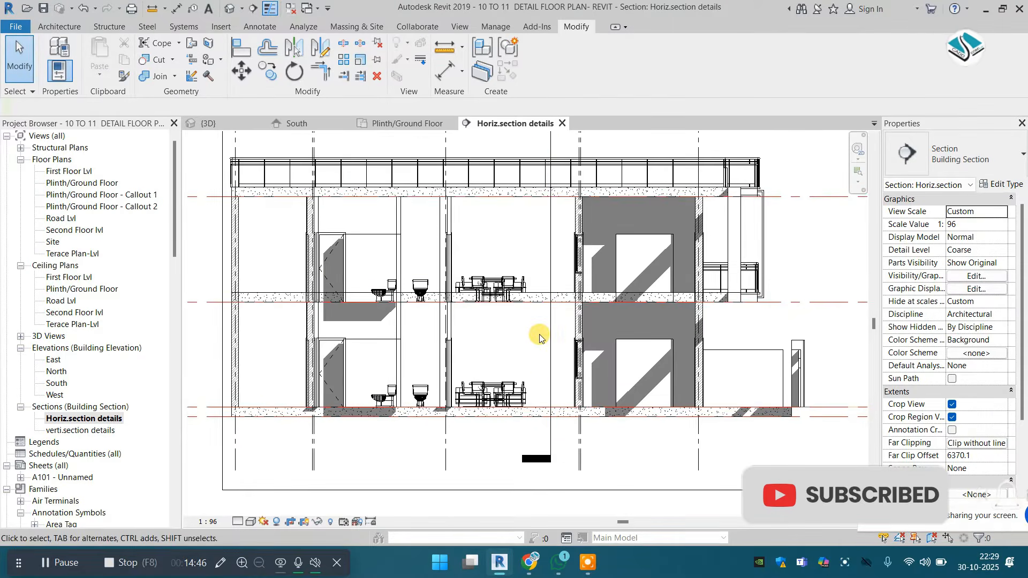
pyautogui.scroll(-1, 541, 377)
pyautogui.moveTo(512, 293); pyautogui.dragTo(506, 332, button='middle')
pyautogui.scroll(1, 480, 269)
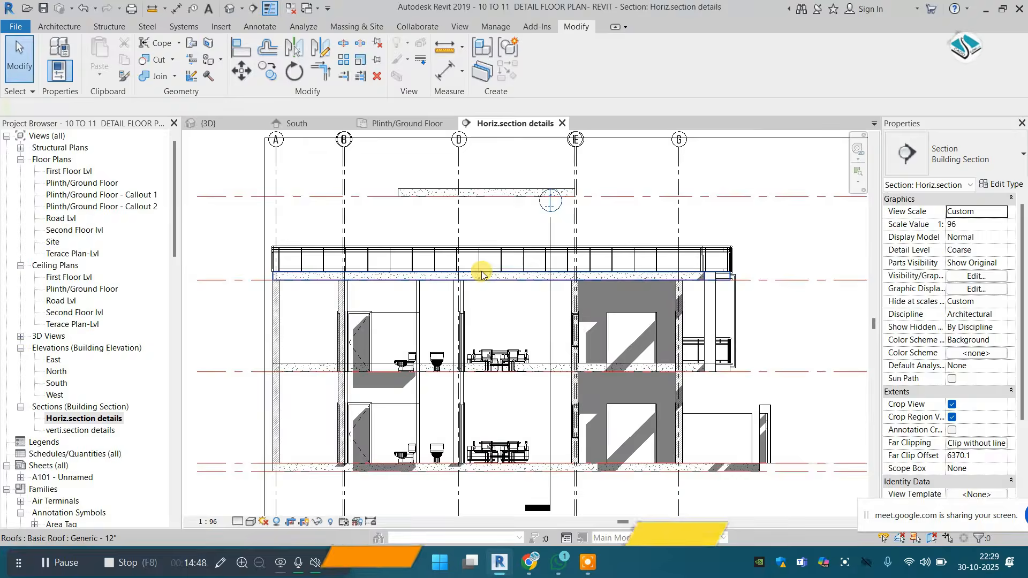
pyautogui.moveTo(437, 298); pyautogui.dragTo(425, 229, button='middle')
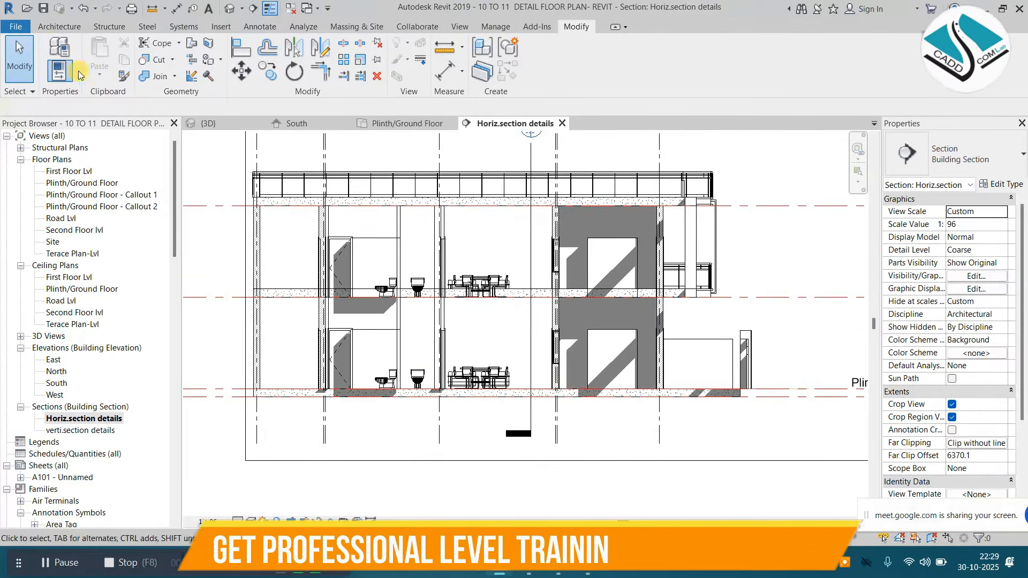
# Place a 1/4" Arial text note reading BATHROOM in the upper-storey room between grids A and B
pyautogui.click(60, 27)
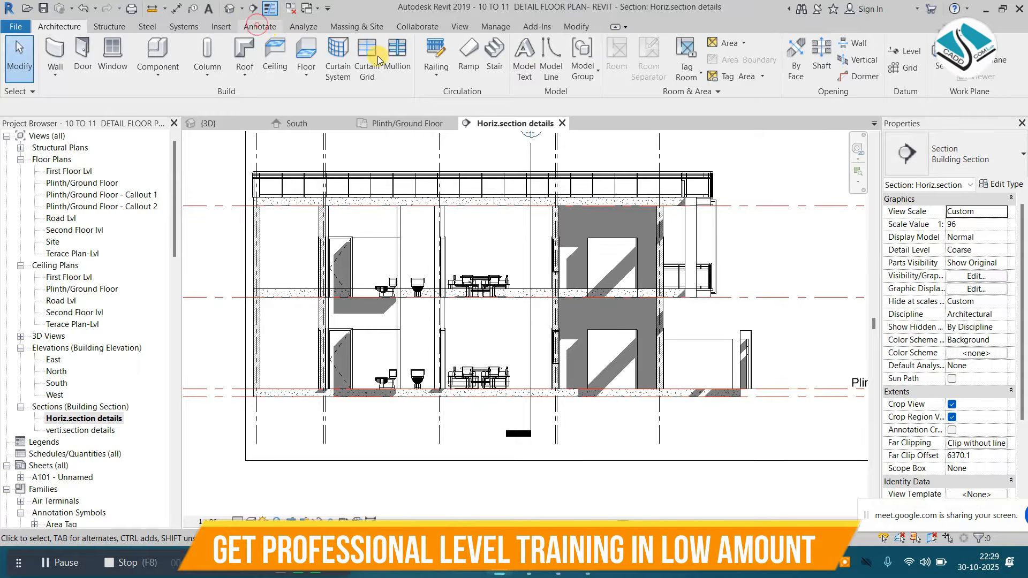
pyautogui.click(442, 51)
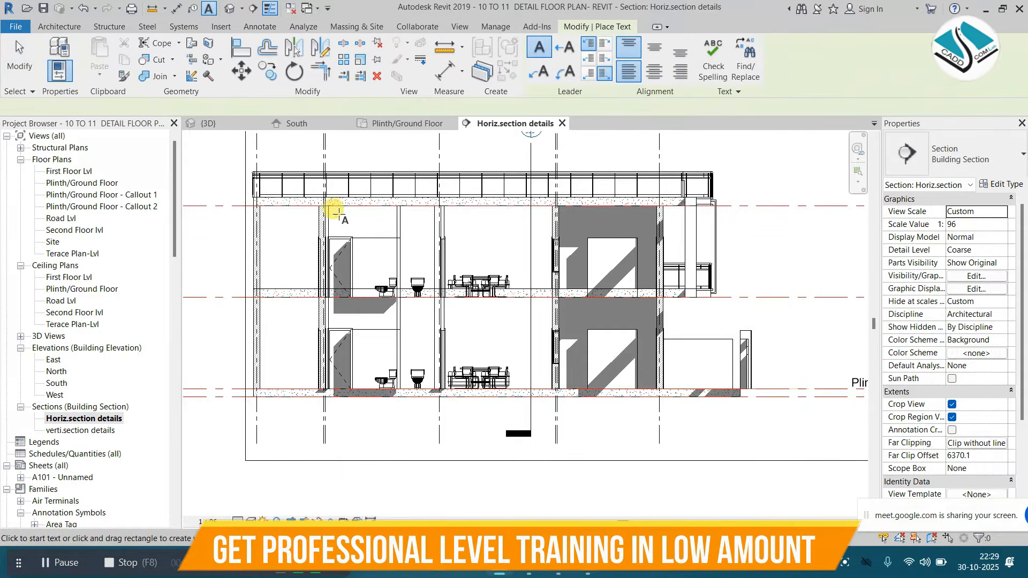
pyautogui.click(282, 241)
pyautogui.write('B')
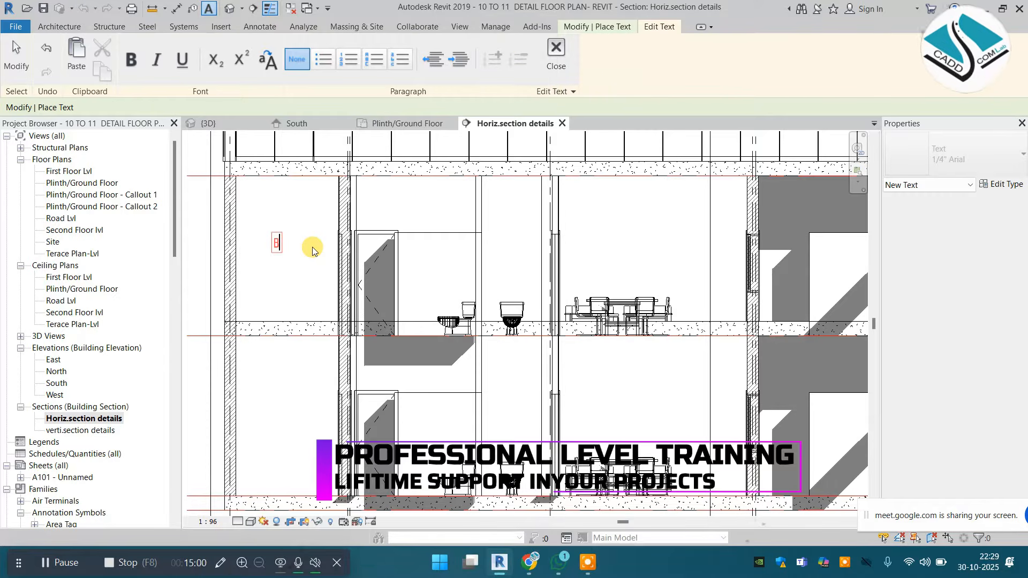
pyautogui.write('AT')
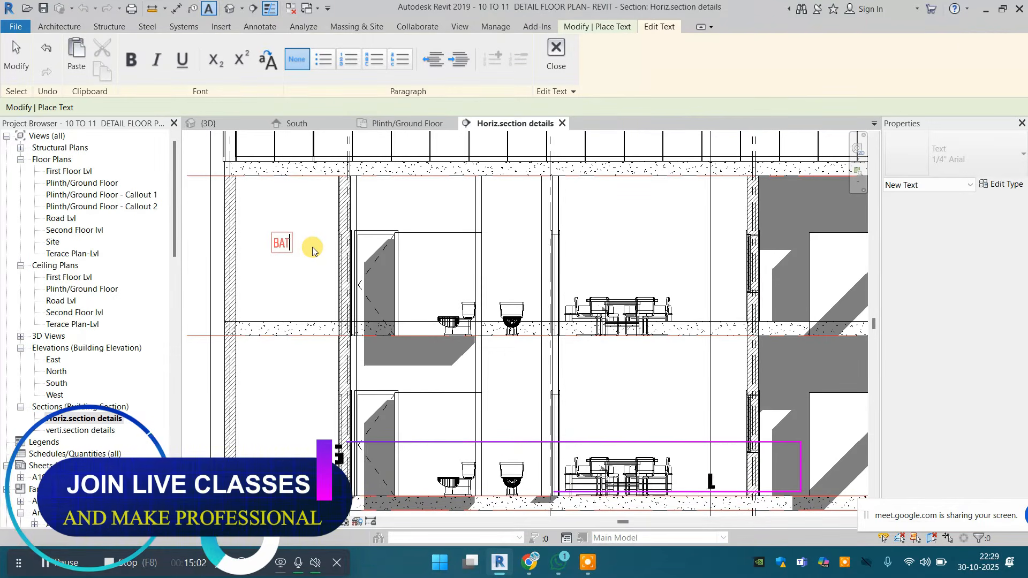
pyautogui.write('HROOM')
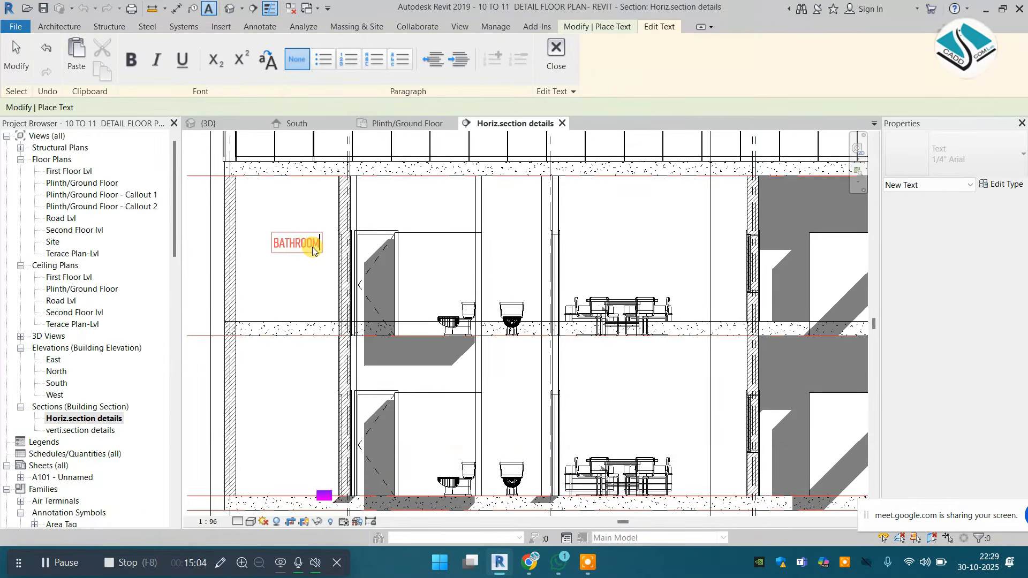
pyautogui.click(310, 232)
pyautogui.scroll(3, 294, 246)
pyautogui.press('Escape')
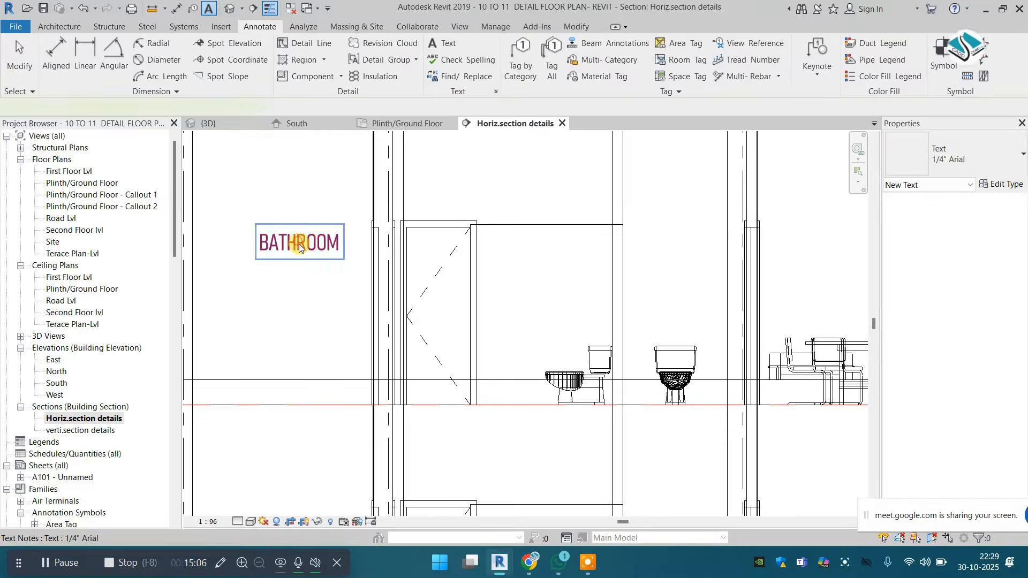
# Shift the BATHROOM note slightly toward grid A to centre it in its room
pyautogui.click(299, 245)
pyautogui.moveTo(255, 225); pyautogui.dragTo(235, 228)
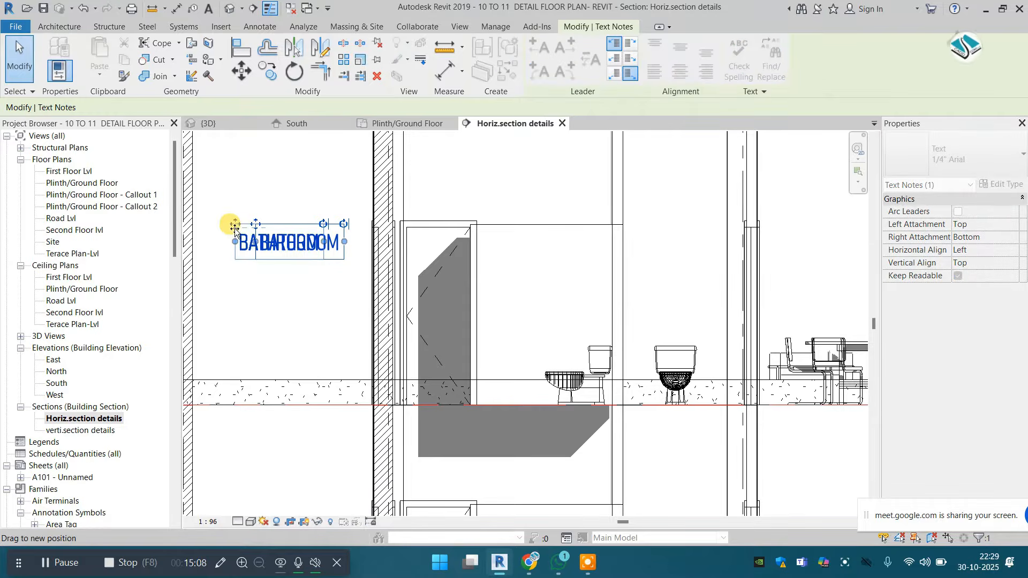
pyautogui.scroll(-2, 273, 239)
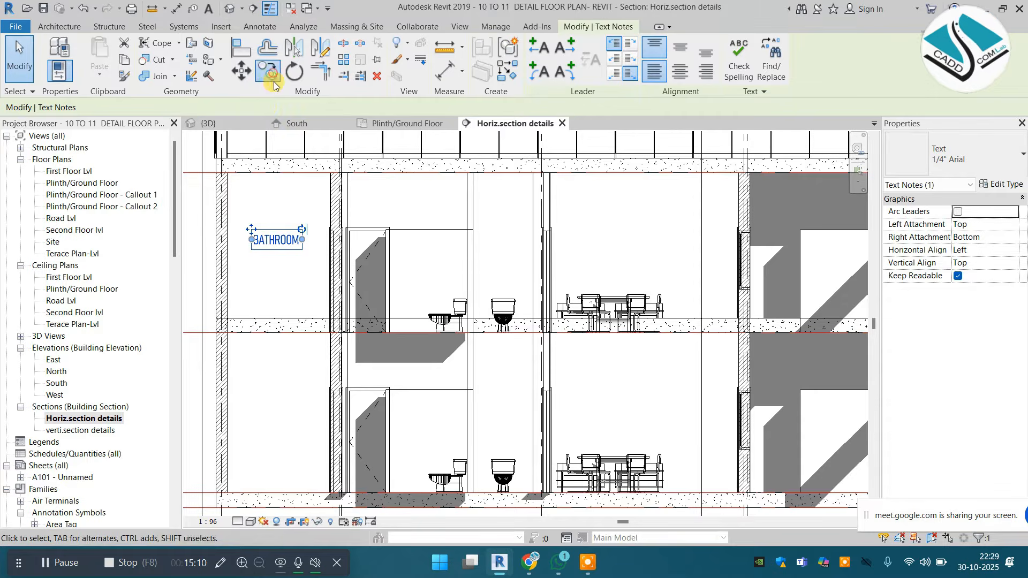
# Copy the BATHROOM note into the adjacent upper-storey room, beside the door and above the toilet
pyautogui.click(270, 75)
pyautogui.click(282, 240)
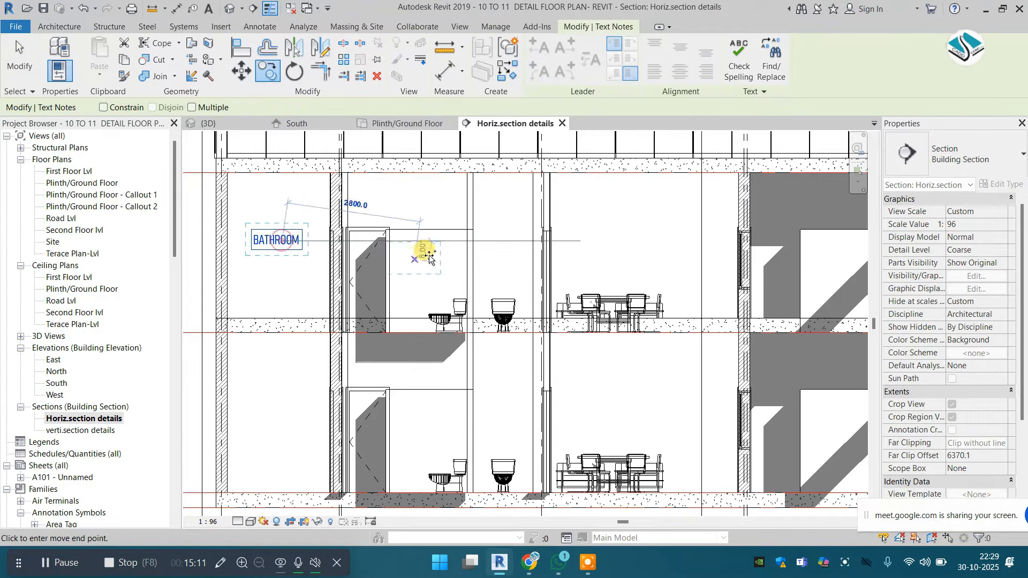
pyautogui.click(471, 262)
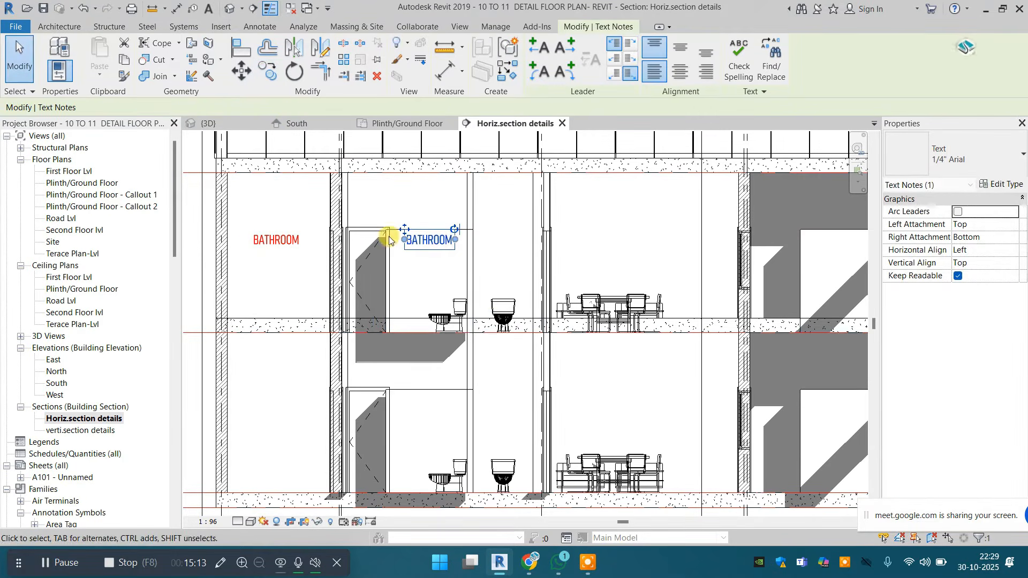
# Make multiple copies of the BATHROOM note in the upper-storey dining room and the four lower-storey rooms from grid A through the dining room
pyautogui.click(268, 71)
pyautogui.click(419, 243)
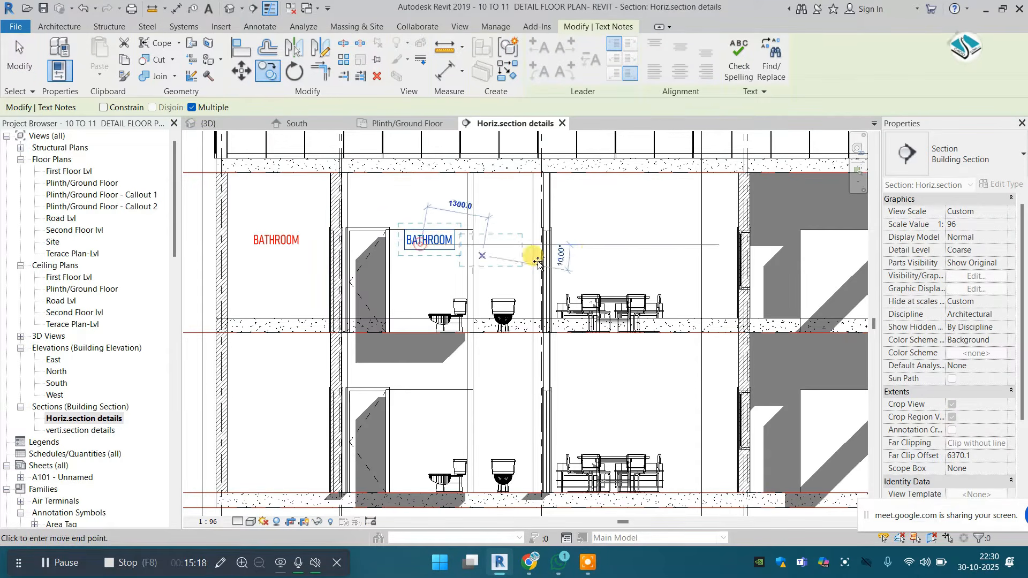
pyautogui.click(616, 244)
pyautogui.scroll(-1, 471, 221)
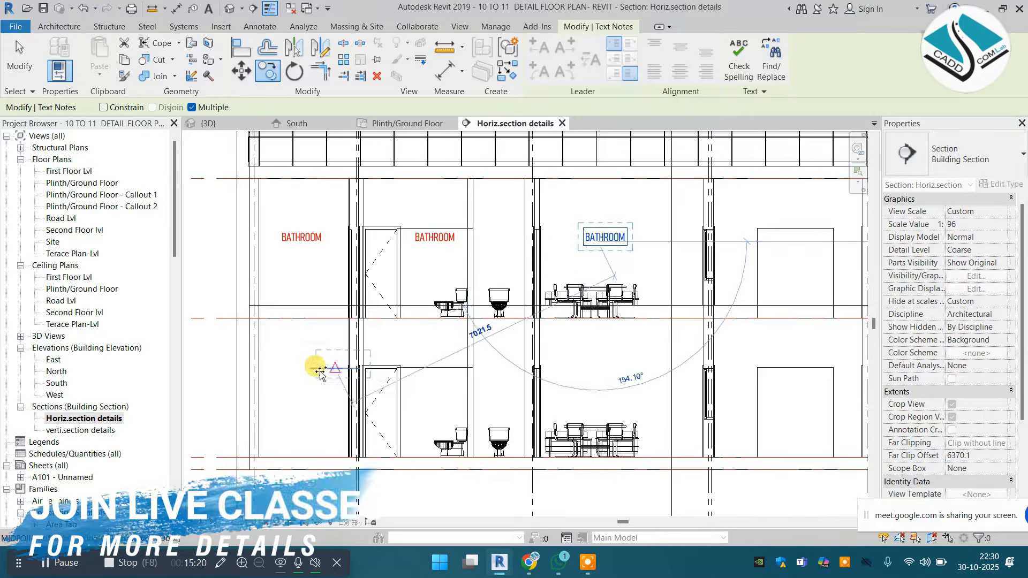
pyautogui.click(303, 390)
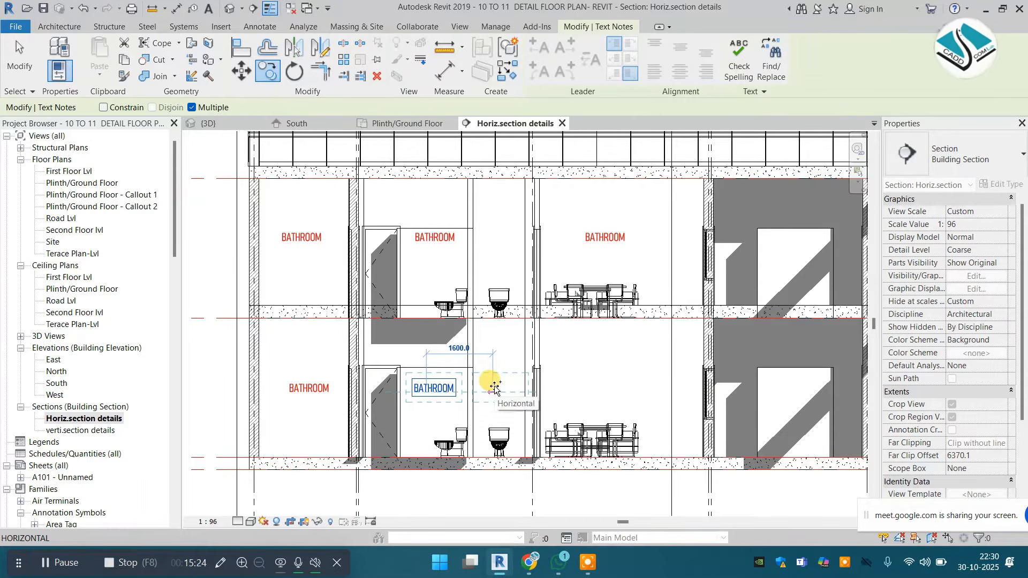
pyautogui.click(494, 387)
pyautogui.click(596, 380)
# Copy the BATHROOM note into both storeys' rooms between grids E and G, the lower boundary-wall space and the upper balcony
pyautogui.moveTo(653, 342); pyautogui.dragTo(547, 345, button='middle')
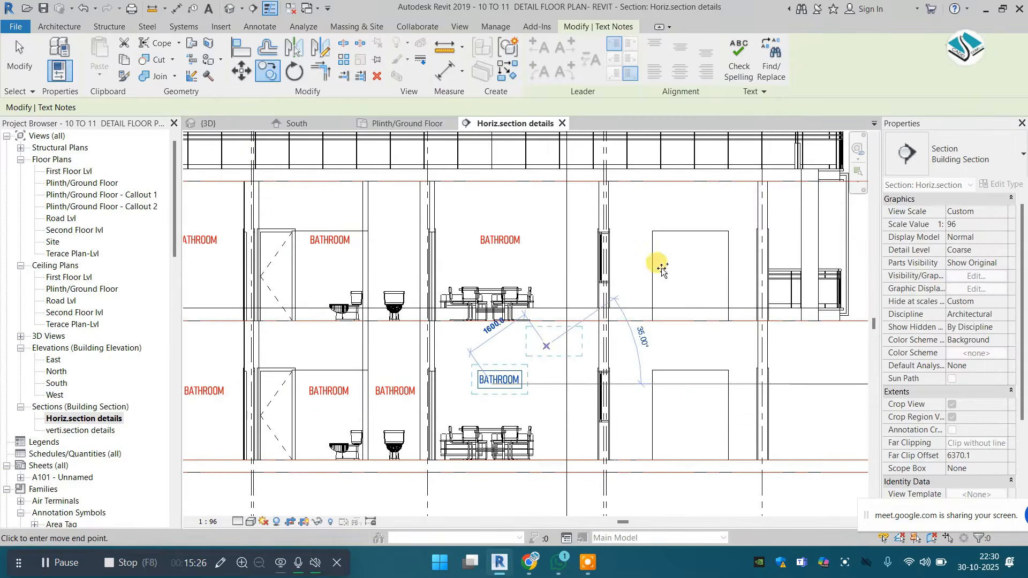
pyautogui.click(679, 259)
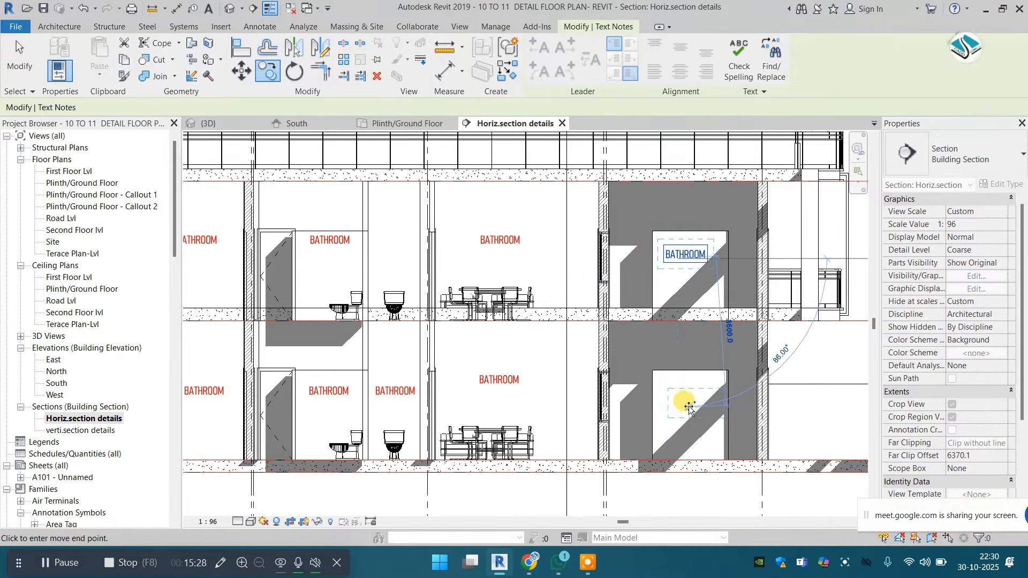
pyautogui.click(689, 407)
pyautogui.moveTo(686, 384); pyautogui.dragTo(541, 363, button='middle')
pyautogui.scroll(-1, 645, 380)
pyautogui.click(667, 384)
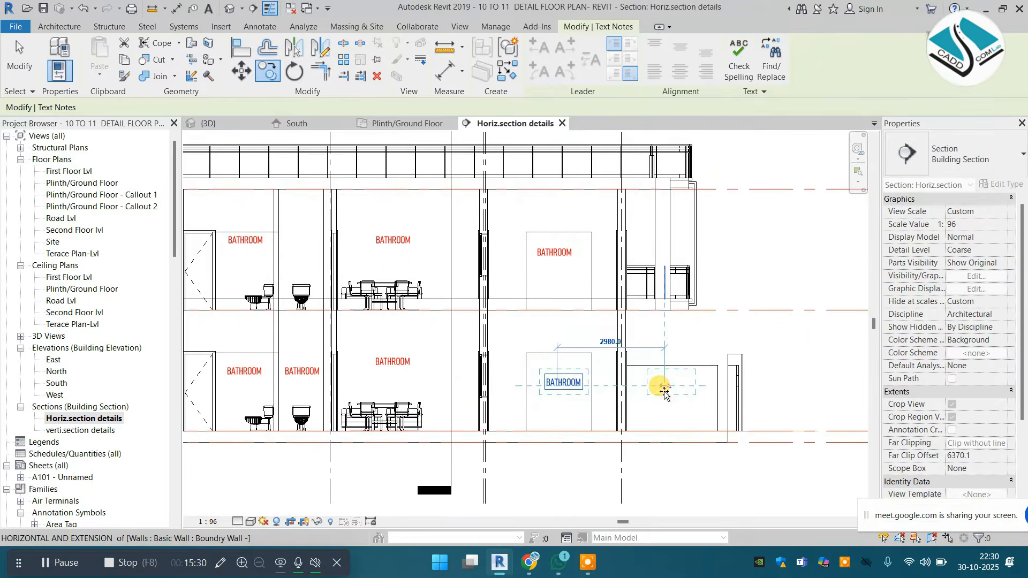
pyautogui.click(655, 237)
# Place one more BATHROOM copy above the roof, beneath the terrace-level slab between grids D and E, and finish copying
pyautogui.scroll(-1, 453, 185)
pyautogui.moveTo(453, 185); pyautogui.dragTo(517, 290, button='middle')
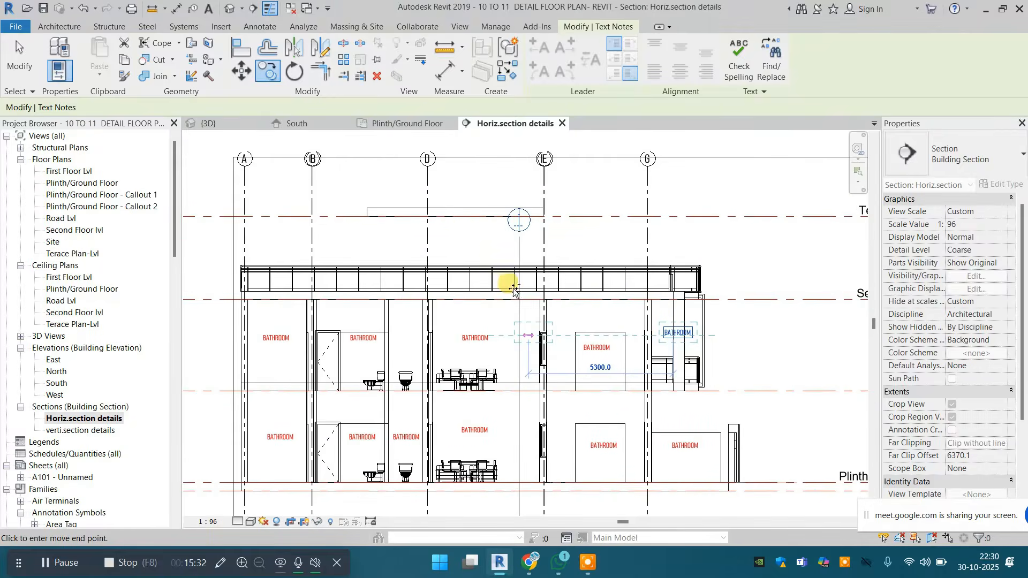
pyautogui.click(456, 235)
pyautogui.press('Escape')
# Change the text of the lower-storey note between grids A and B to OPEN SPACE
pyautogui.moveTo(519, 377); pyautogui.dragTo(542, 308, button='middle')
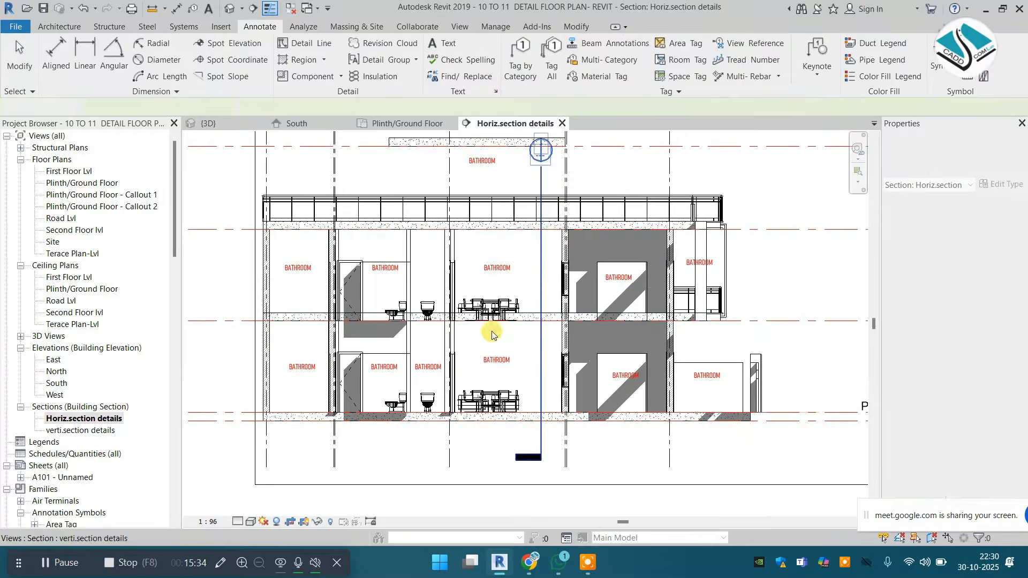
pyautogui.scroll(1, 409, 371)
pyautogui.scroll(1, 273, 367)
pyautogui.doubleClick(274, 366)
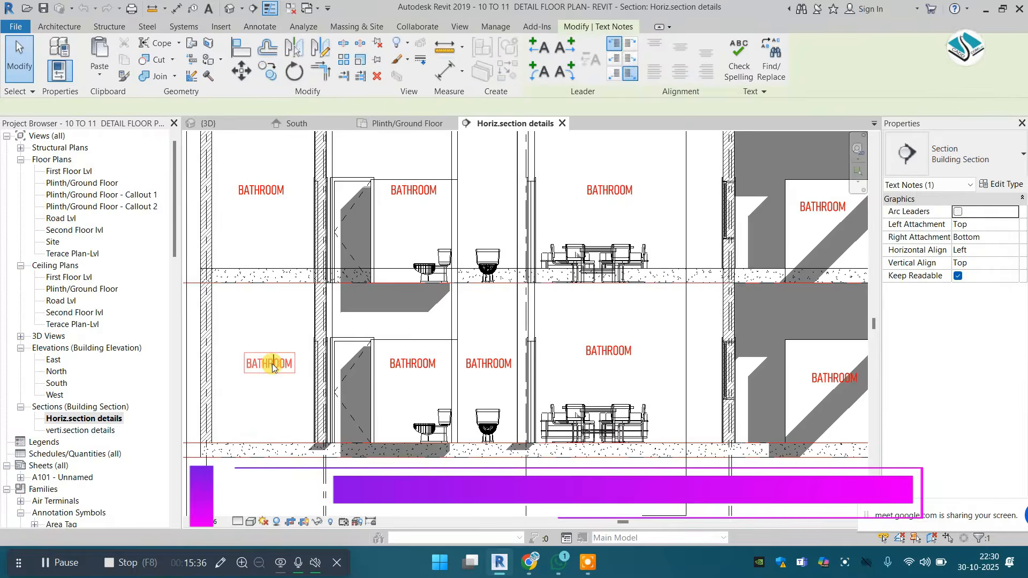
pyautogui.hotkey('ctrl', 'a')
pyautogui.write('OPEN')
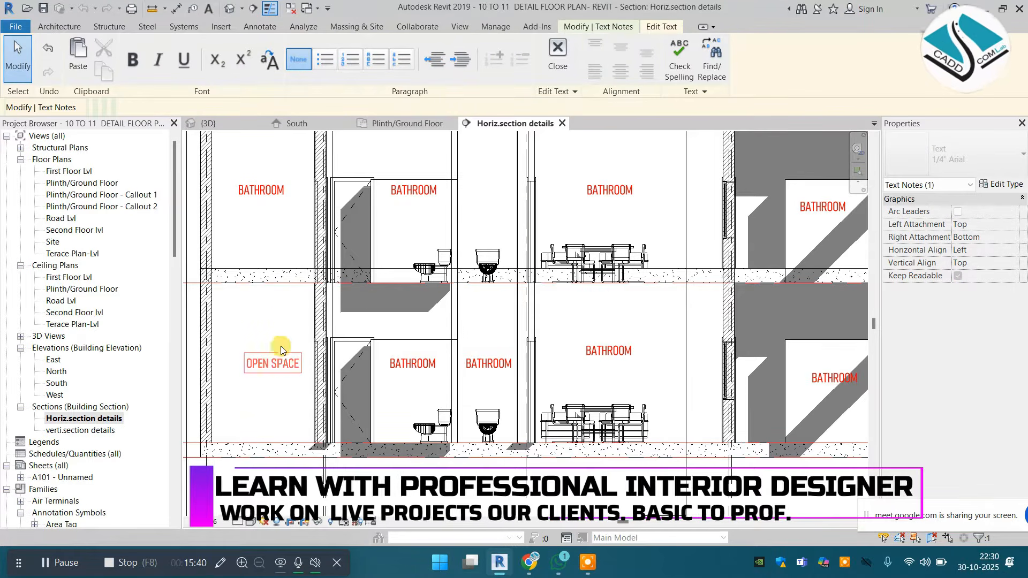
pyautogui.click(281, 346)
pyautogui.press('Escape')
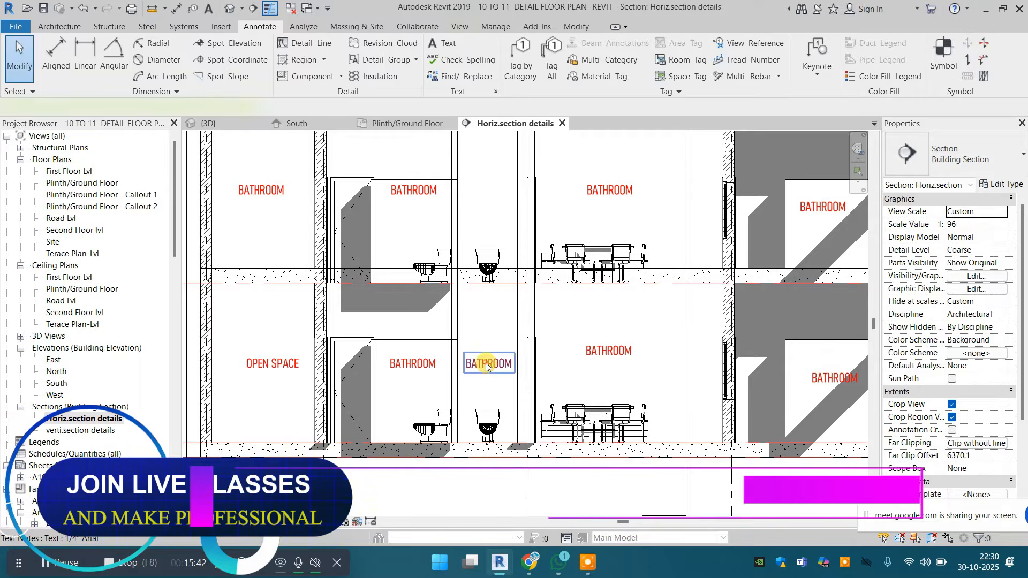
# Change the lower-storey note above the front-facing toilet to POWDER
pyautogui.doubleClick(486, 364)
pyautogui.hotkey('ctrl', 'a')
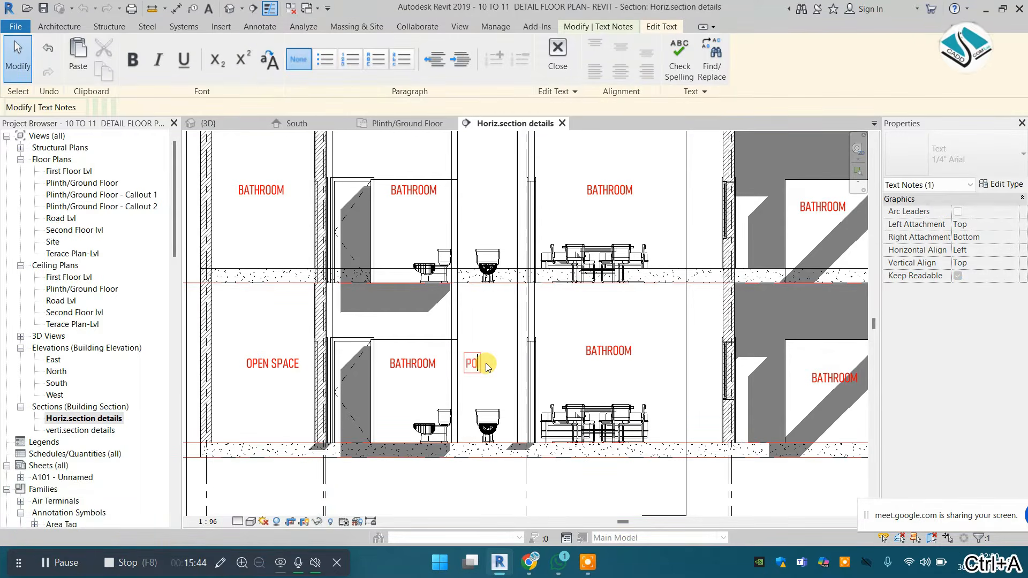
pyautogui.write('POWDER')
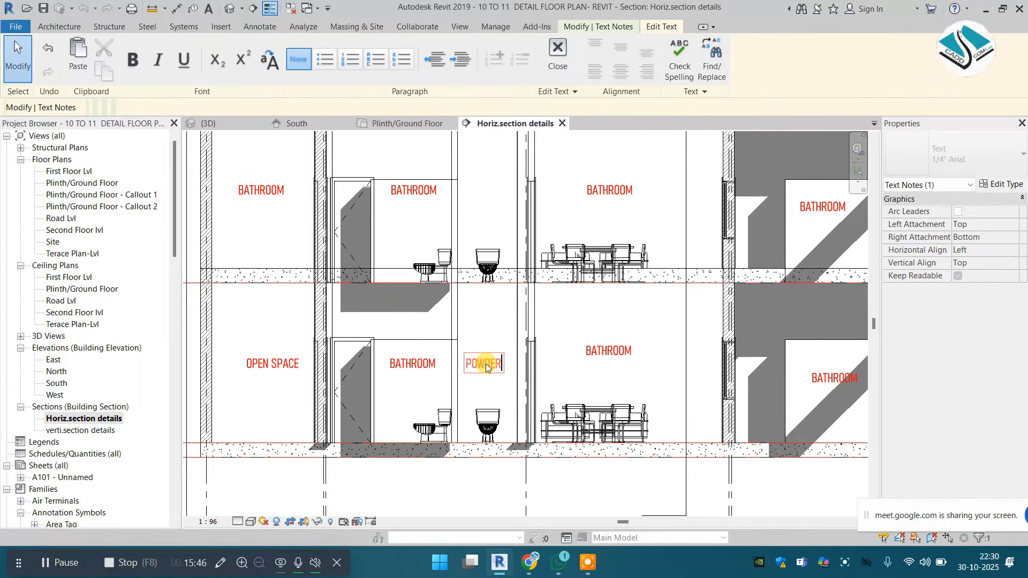
pyautogui.click(603, 332)
# Change the lower-storey note above the dining table to DINING AREA
pyautogui.doubleClick(608, 351)
pyautogui.hotkey('ctrl', 'a')
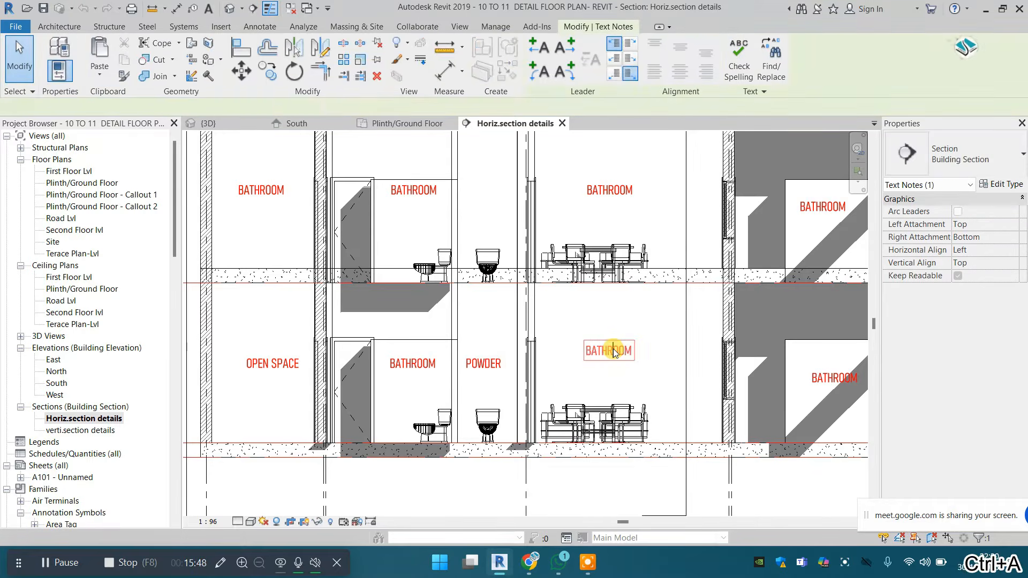
pyautogui.write('DINING AREA')
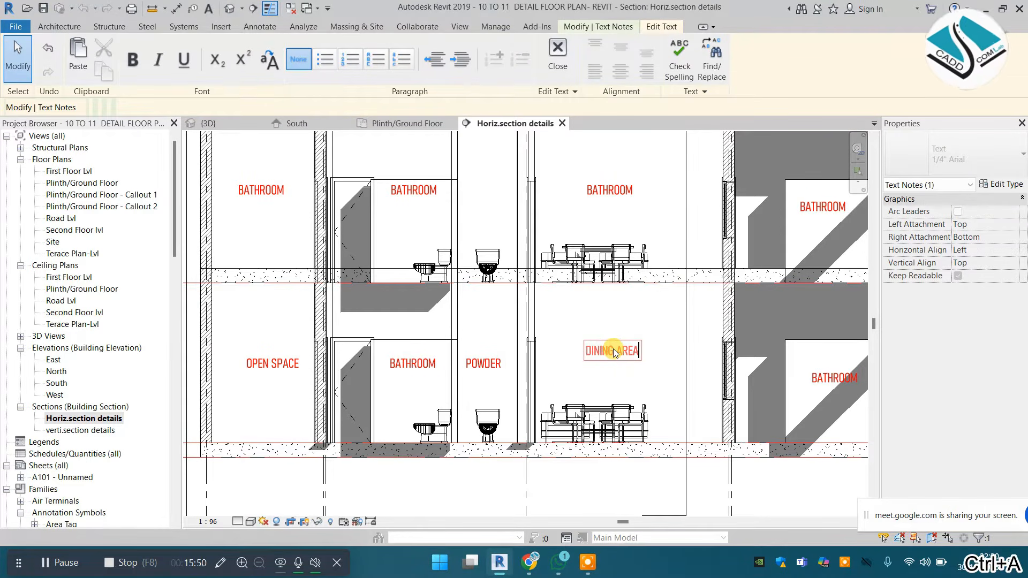
pyautogui.click(681, 303)
# Change the upper-storey note above the dining table to DINING AREA
pyautogui.click(607, 206)
pyautogui.moveTo(607, 205); pyautogui.dragTo(594, 239, button='middle')
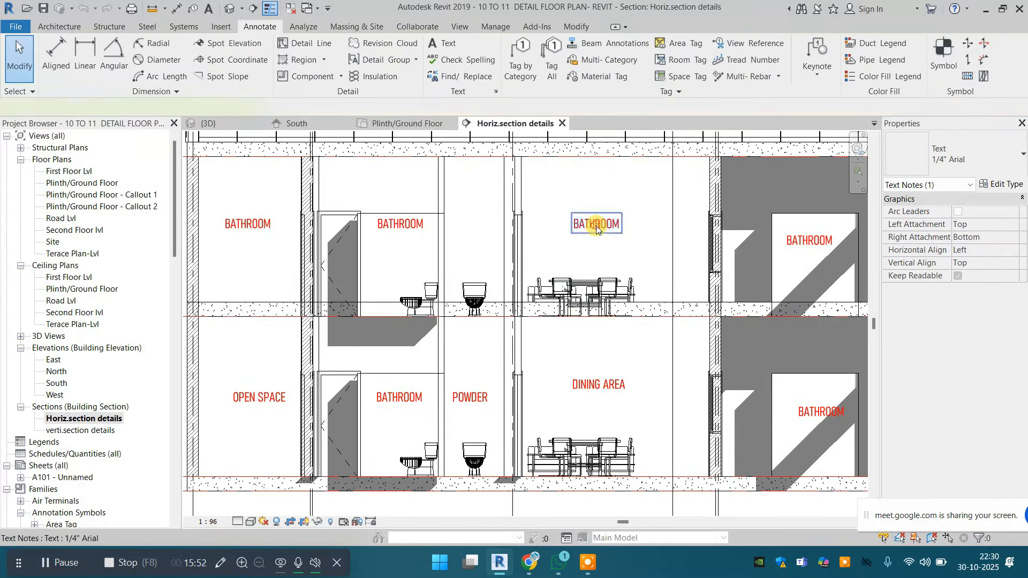
pyautogui.click(596, 225)
pyautogui.doubleClick(596, 226)
pyautogui.hotkey('ctrl', 'a')
pyautogui.write('DI')
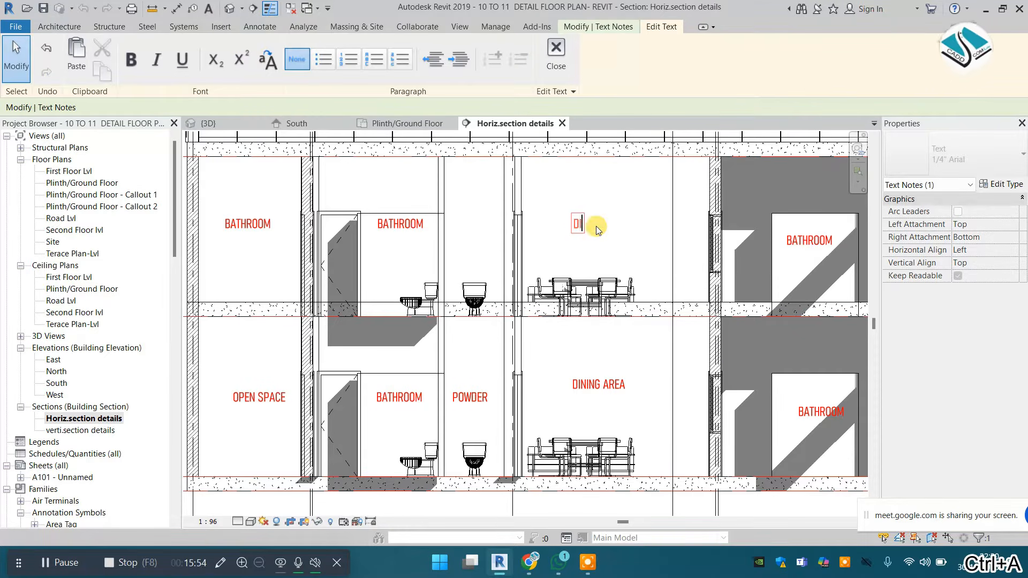
pyautogui.write('NING AREA')
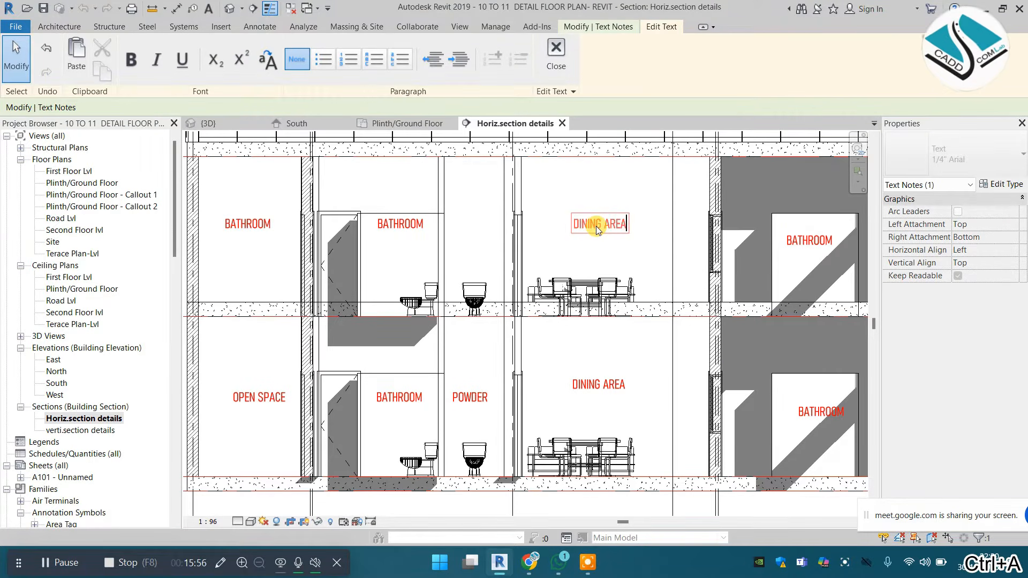
pyautogui.click(615, 188)
# Change the upper-storey note in the room between grids E and G to DRG.ROOM
pyautogui.moveTo(623, 271); pyautogui.dragTo(468, 266, button='middle')
pyautogui.click(468, 266)
pyautogui.click(647, 237)
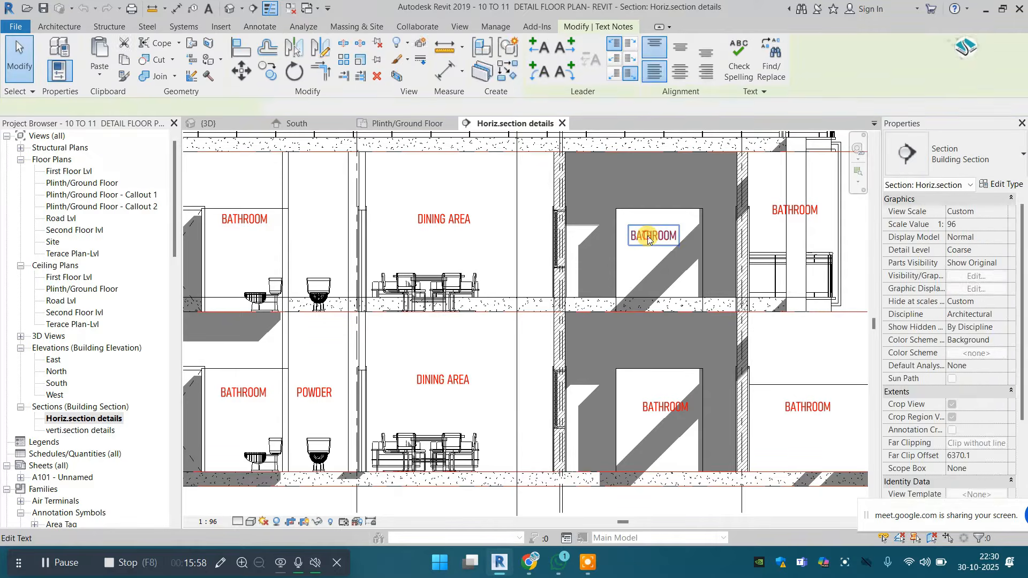
pyautogui.doubleClick(648, 236)
pyautogui.hotkey('ctrl', 'a')
pyautogui.write('DRG.ROOM')
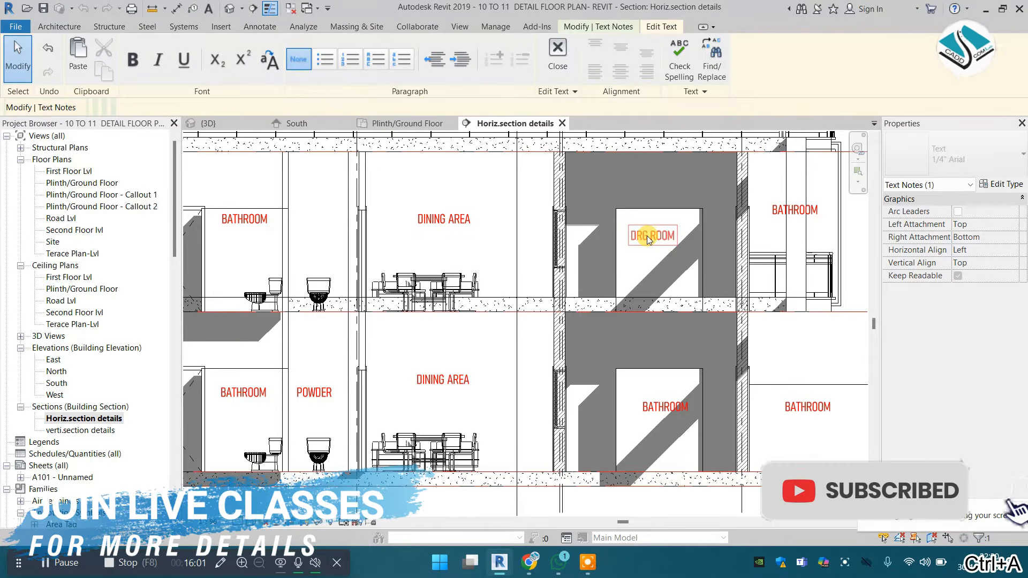
pyautogui.click(636, 182)
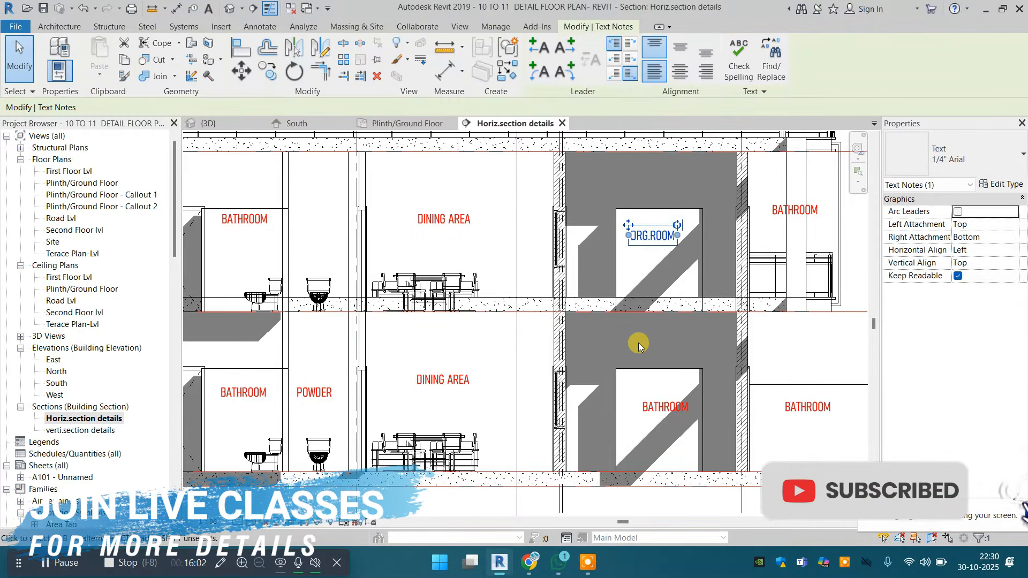
pyautogui.scroll(-2, 638, 344)
pyautogui.click(670, 363)
# Try to move the upper-storey round dining table with chairs vertically onto the slab's top surface, using Disjoin instead of Constrain
pyautogui.moveTo(689, 348); pyautogui.dragTo(667, 354, button='middle')
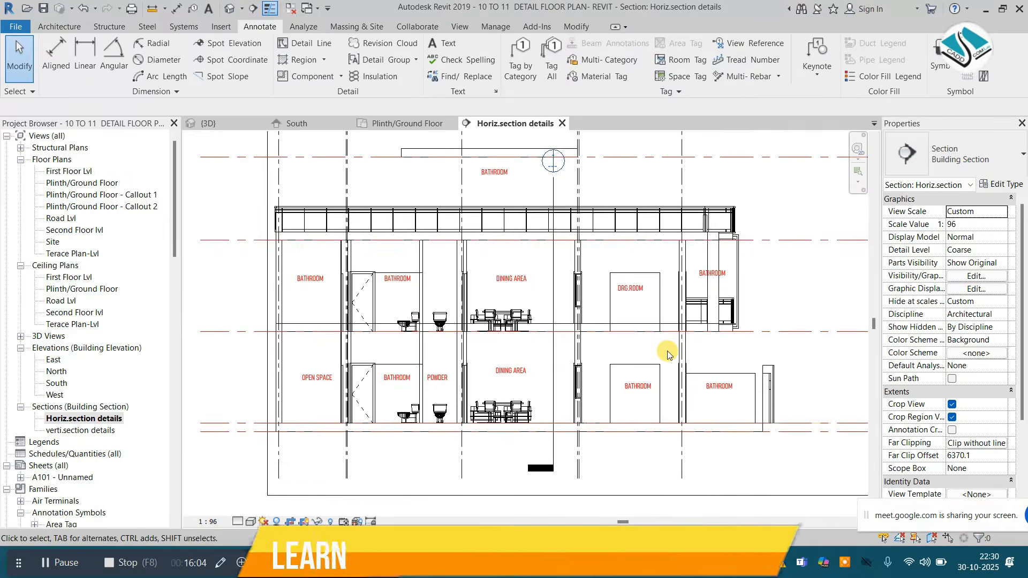
pyautogui.scroll(-1, 667, 354)
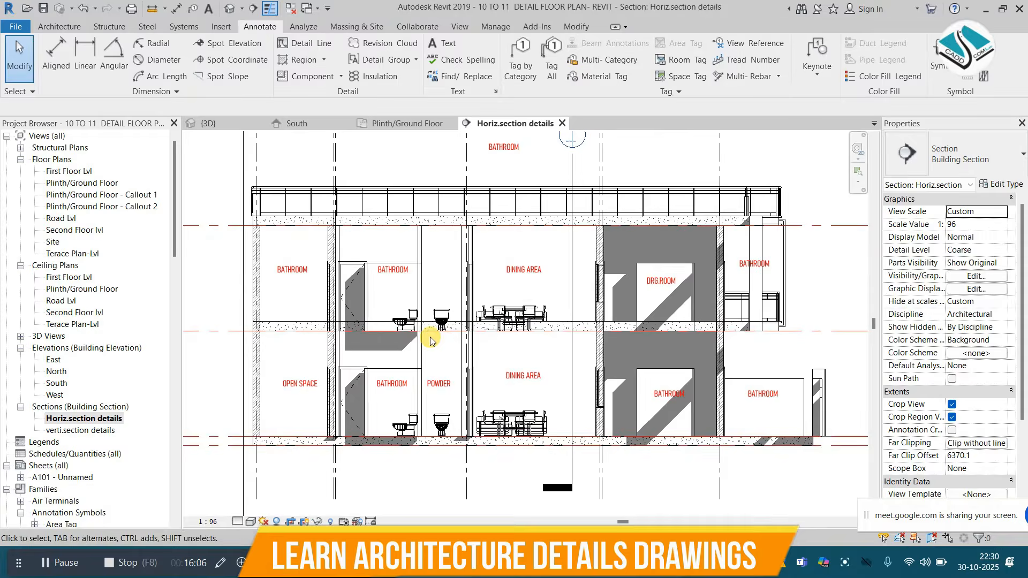
pyautogui.scroll(4, 522, 332)
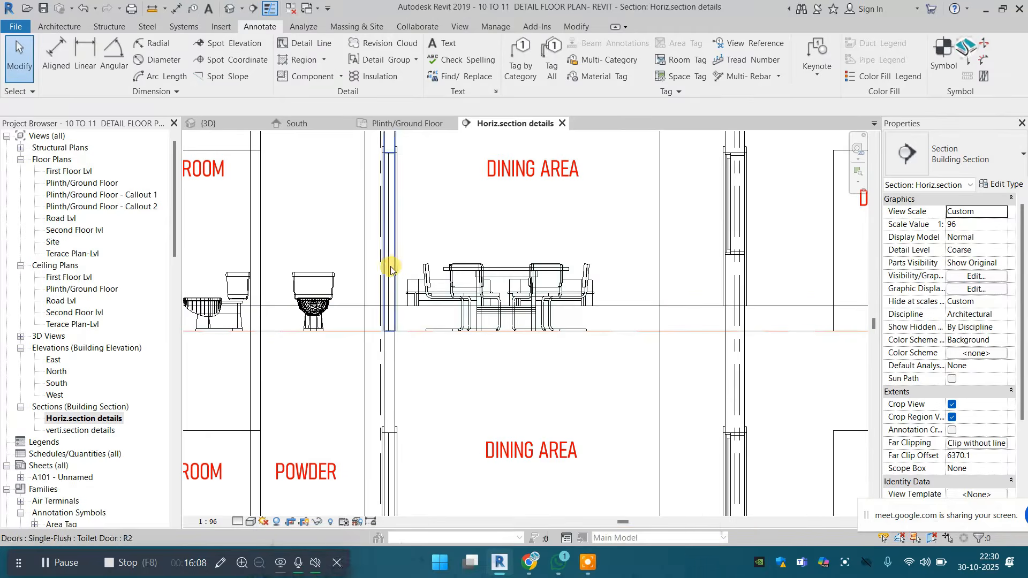
pyautogui.click(444, 287)
pyautogui.click(529, 311)
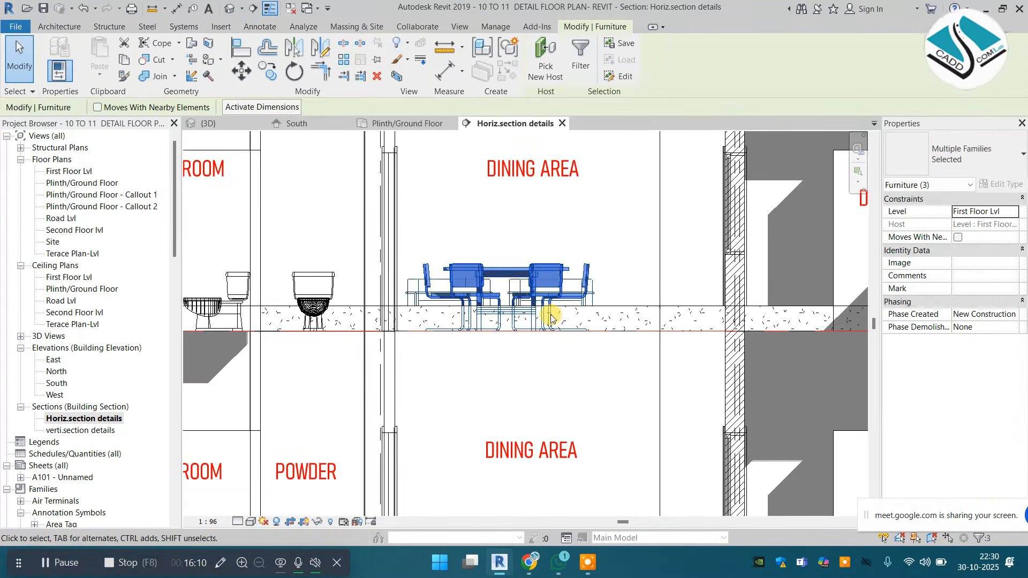
pyautogui.click(591, 271)
pyautogui.click(582, 271)
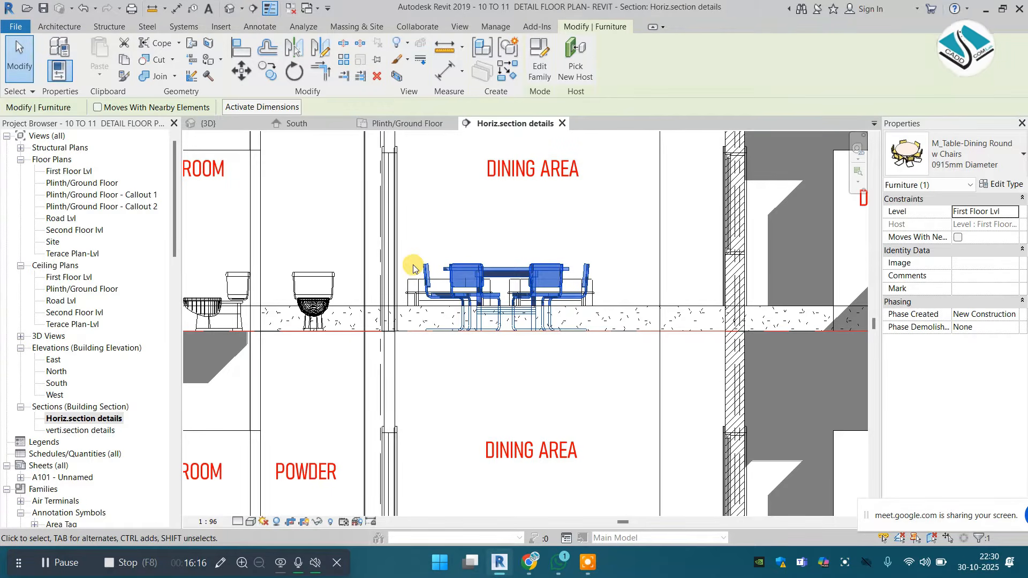
pyautogui.scroll(2, 573, 268)
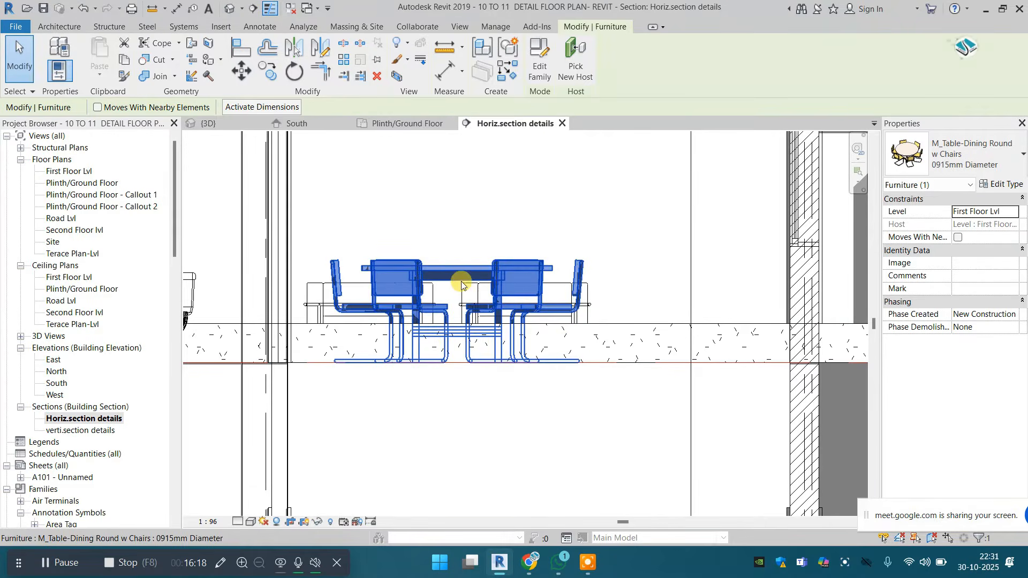
pyautogui.scroll(-3, 450, 252)
pyautogui.scroll(2, 457, 257)
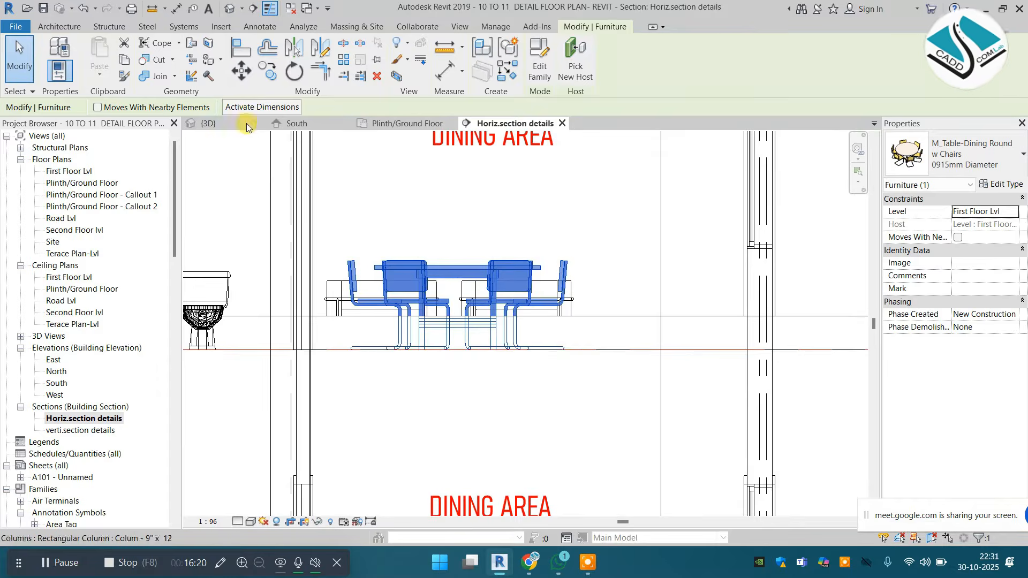
pyautogui.press('m')
pyautogui.press('v')
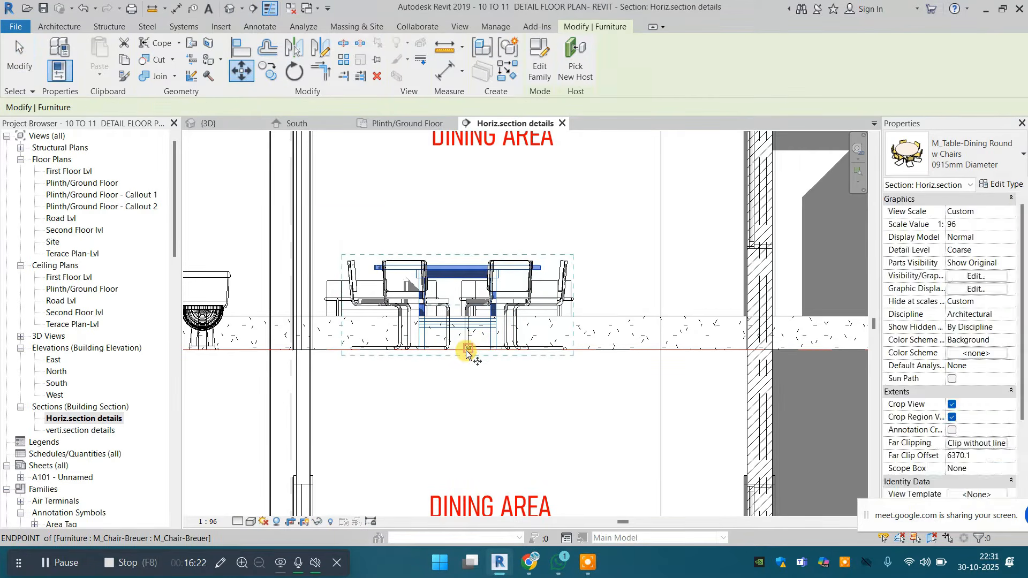
pyautogui.click(467, 352)
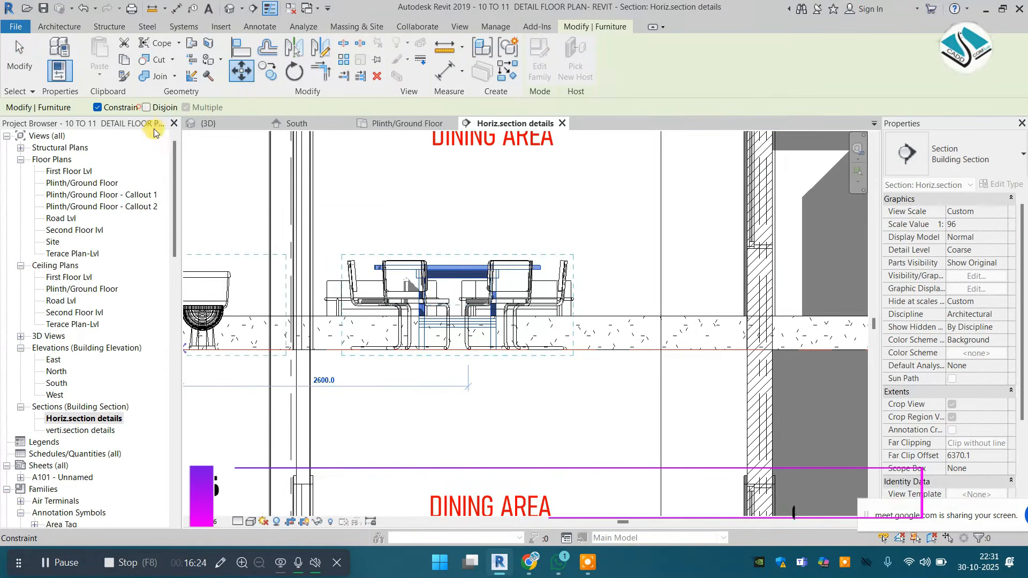
pyautogui.click(146, 107)
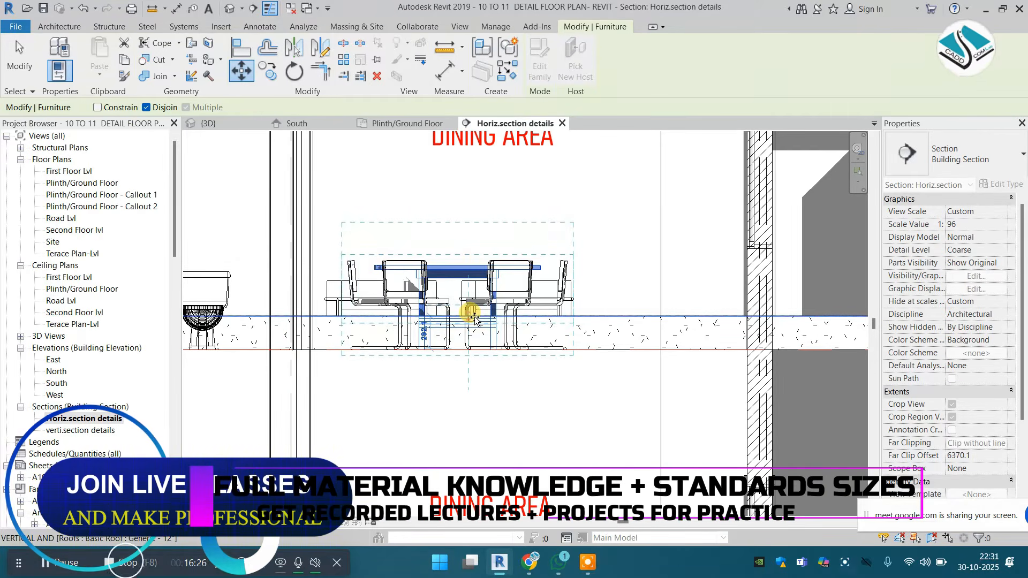
pyautogui.click(471, 318)
pyautogui.press('Escape')
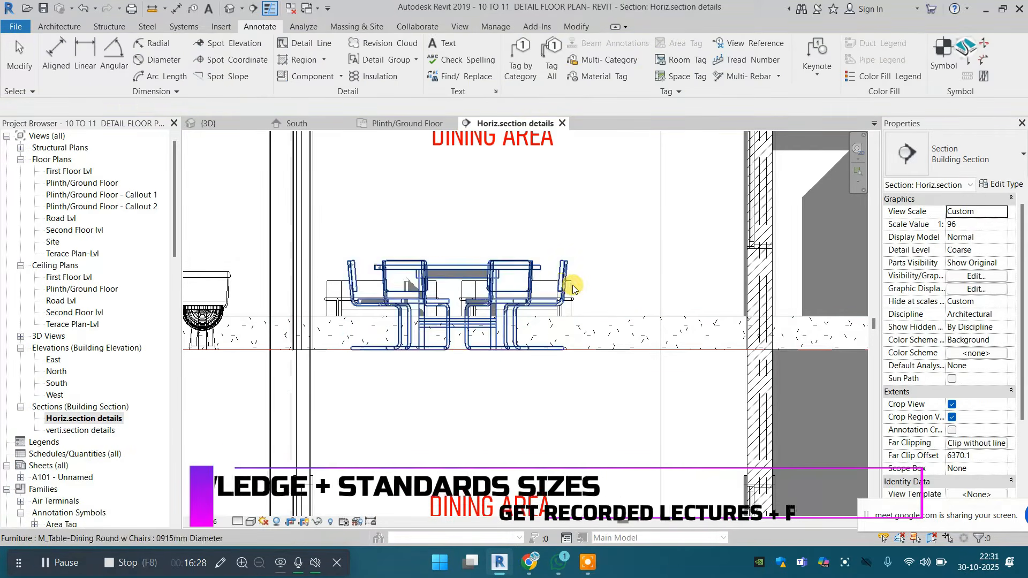
# Try to move the two upper-storey Corbu chairs behind the dining table onto the slab's top surface
pyautogui.click(572, 288)
pyautogui.press('Escape')
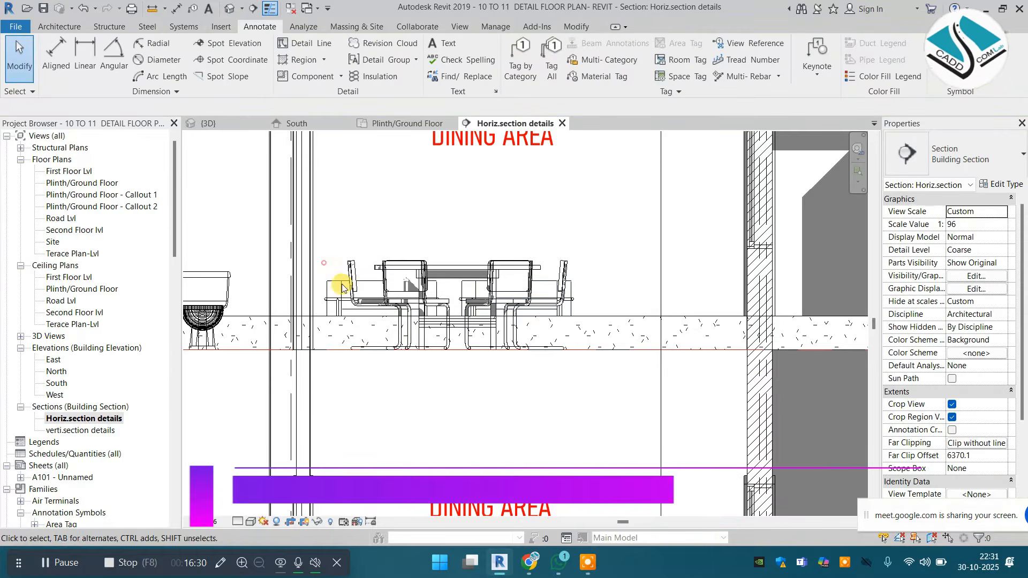
pyautogui.moveTo(324, 264); pyautogui.dragTo(606, 409)
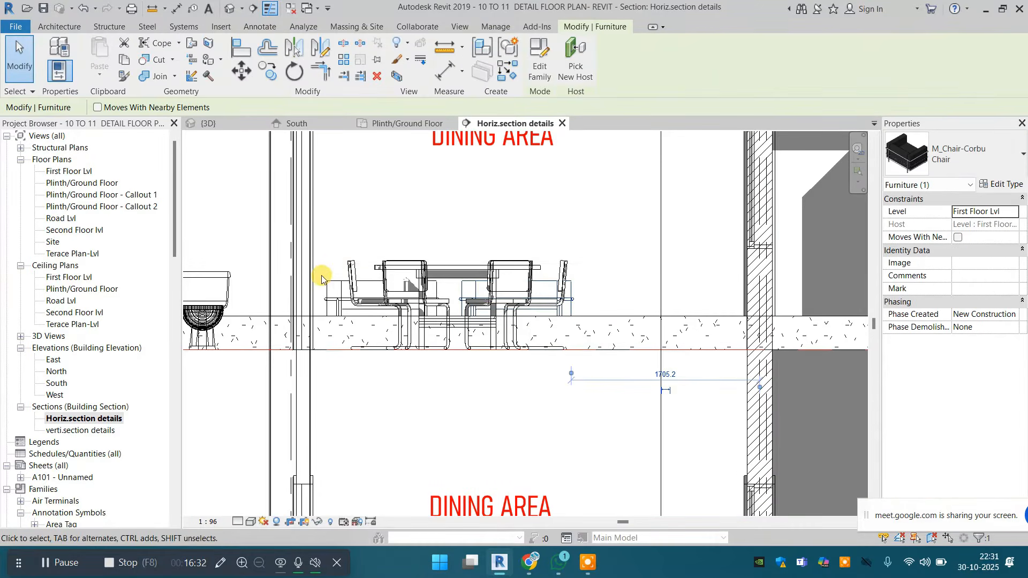
pyautogui.moveTo(322, 275); pyautogui.dragTo(642, 403)
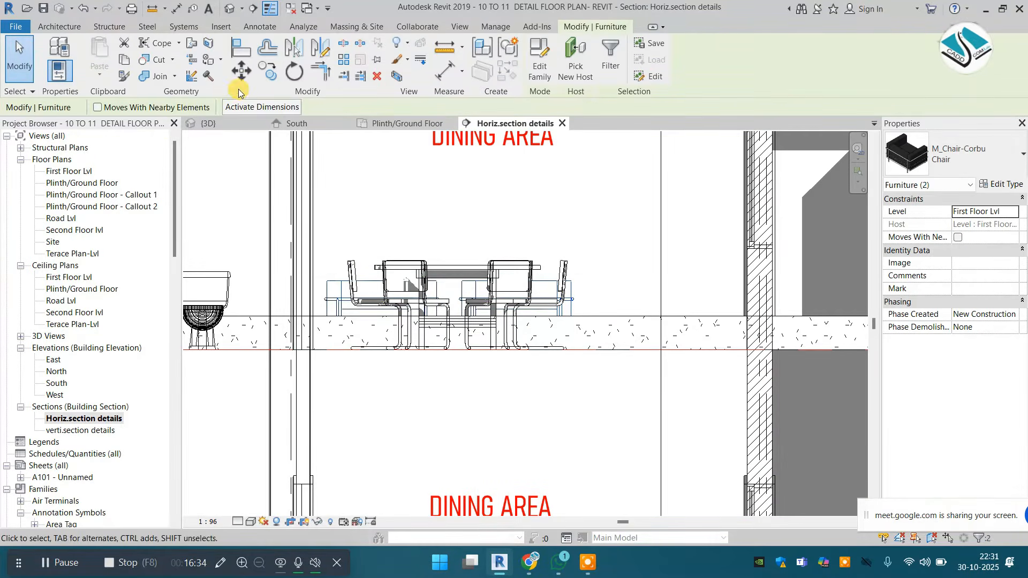
pyautogui.click(241, 71)
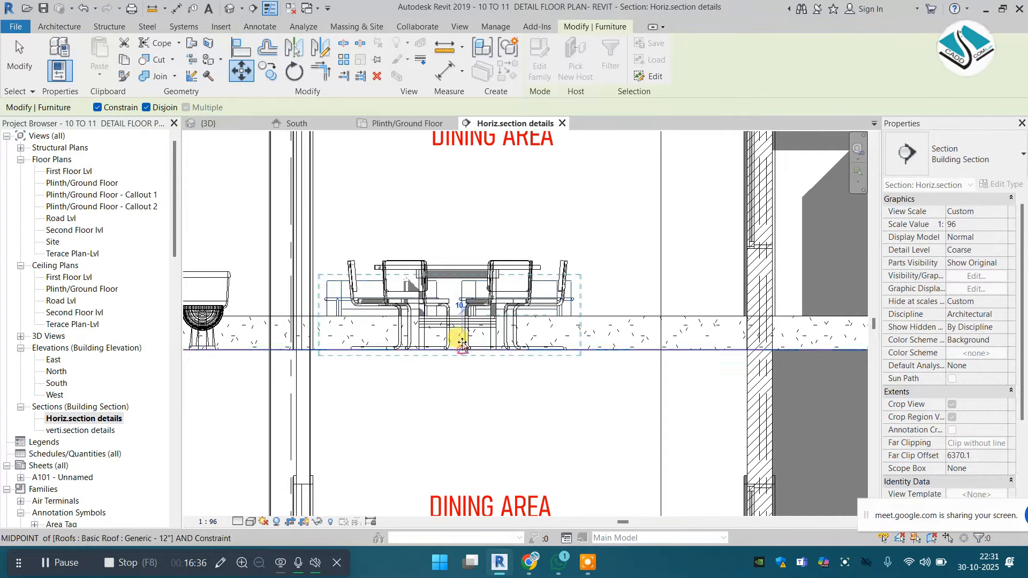
pyautogui.click(458, 316)
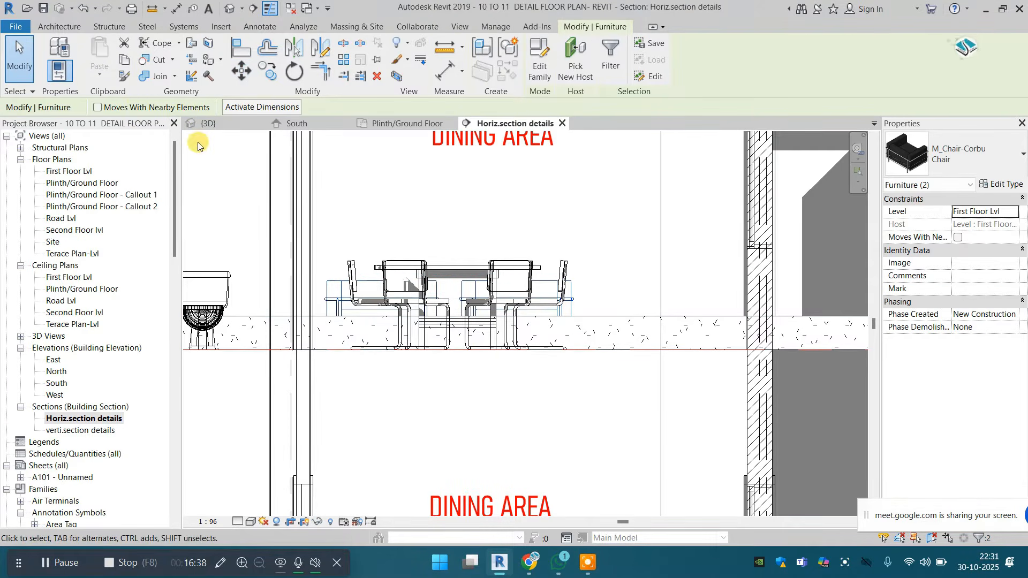
pyautogui.click(246, 75)
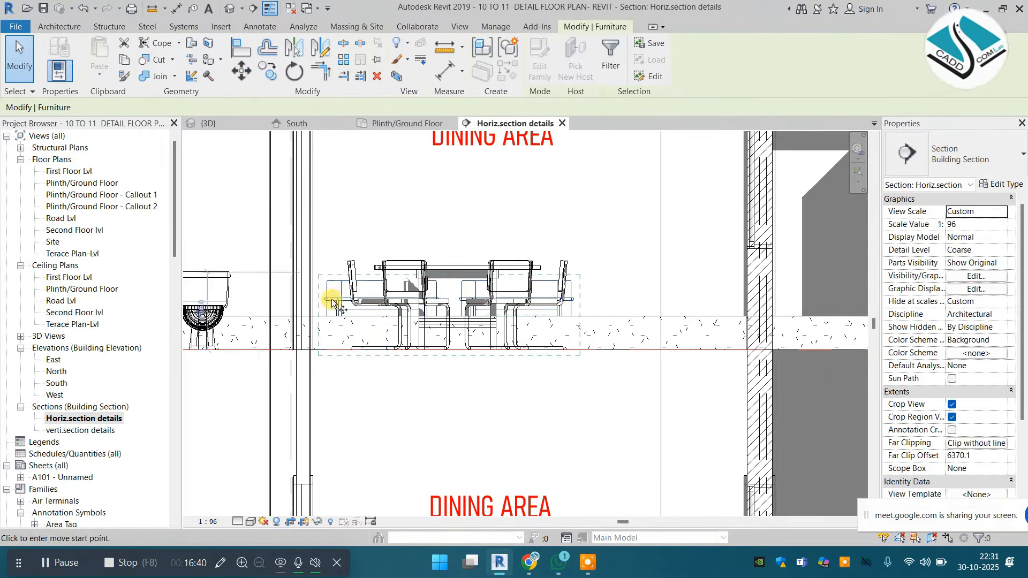
pyautogui.click(330, 349)
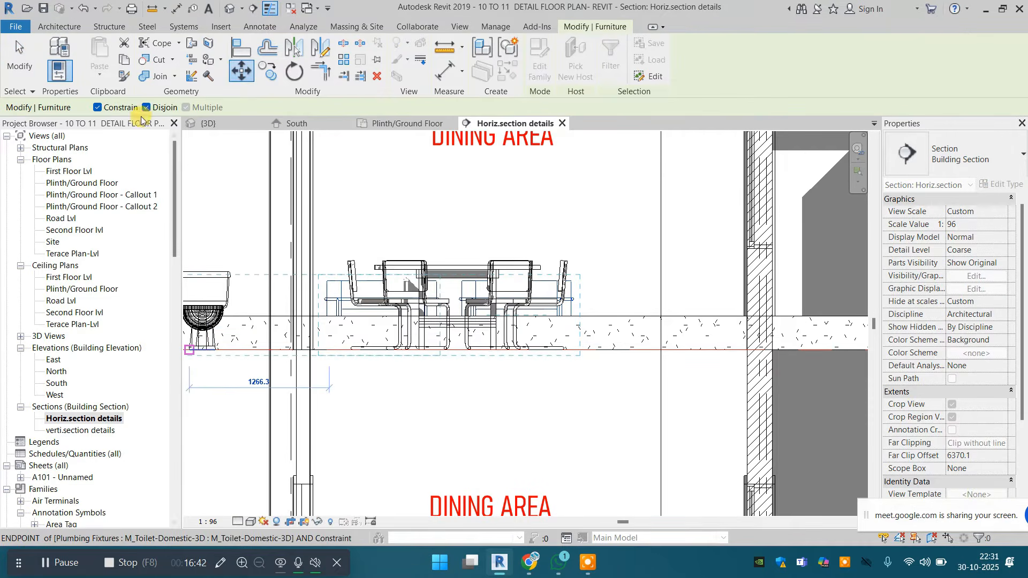
pyautogui.click(345, 314)
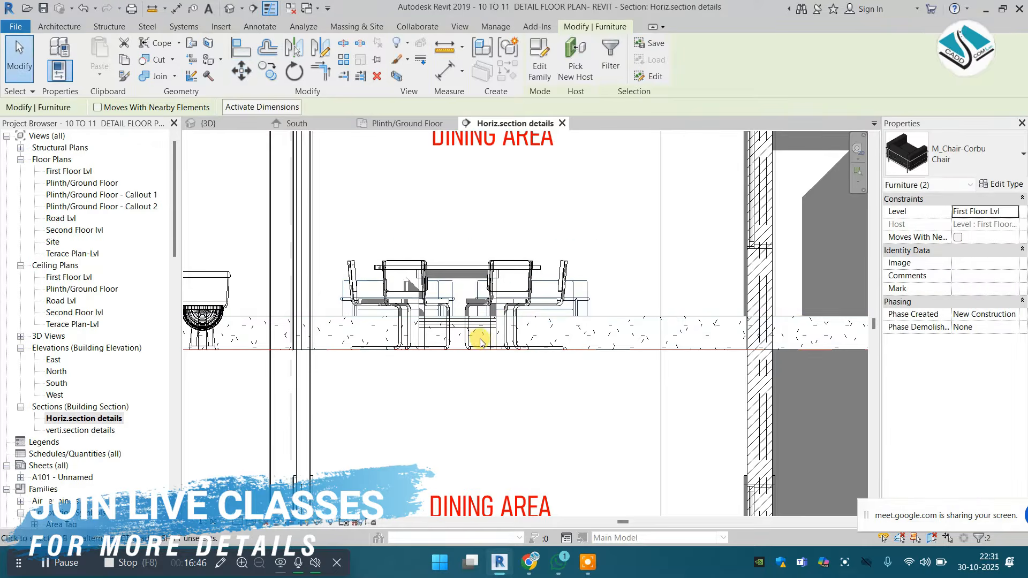
# Try to move the upper-storey round dining table 304.8 mm up to the slab's top surface, with Constrain off and Disjoin on
pyautogui.press('Escape')
pyautogui.click(527, 264)
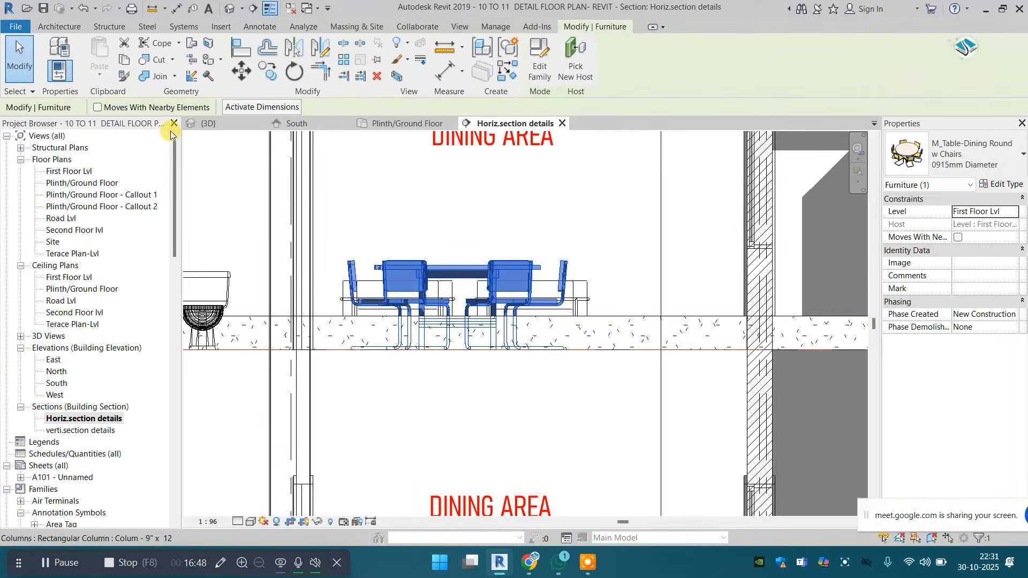
pyautogui.click(243, 77)
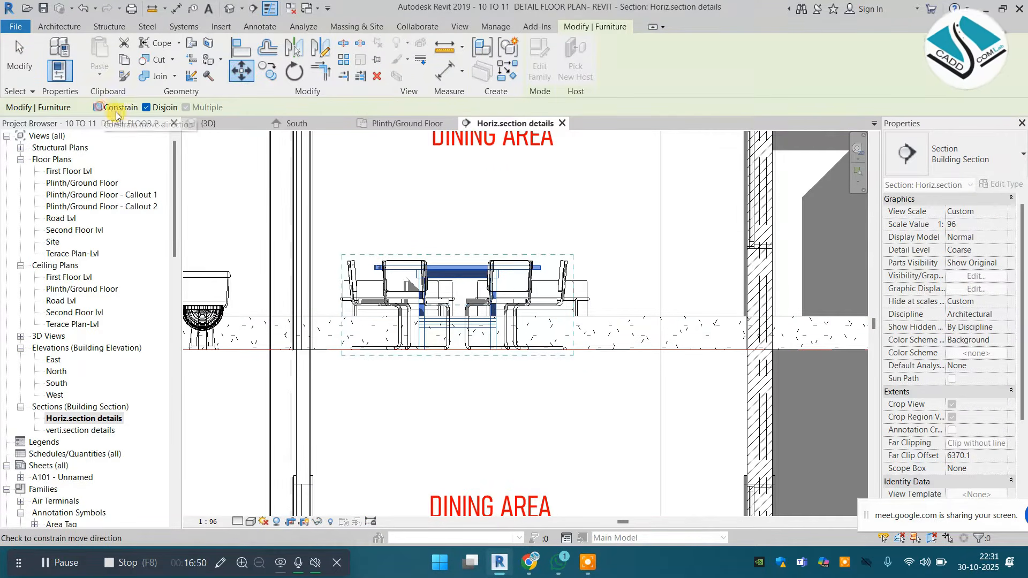
pyautogui.click(407, 351)
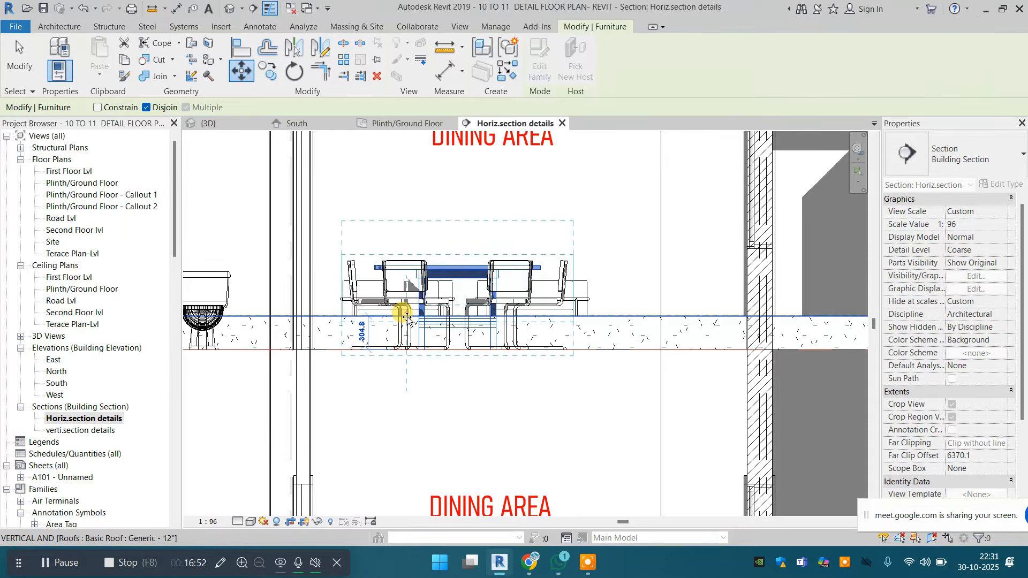
pyautogui.click(406, 317)
pyautogui.press('Escape')
pyautogui.scroll(-3, 514, 311)
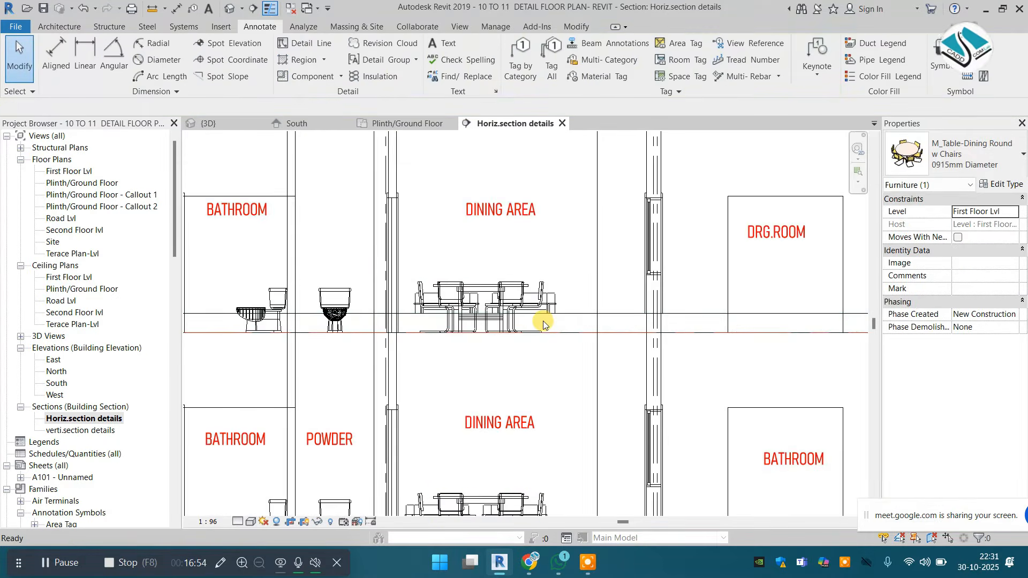
pyautogui.scroll(-5, 543, 324)
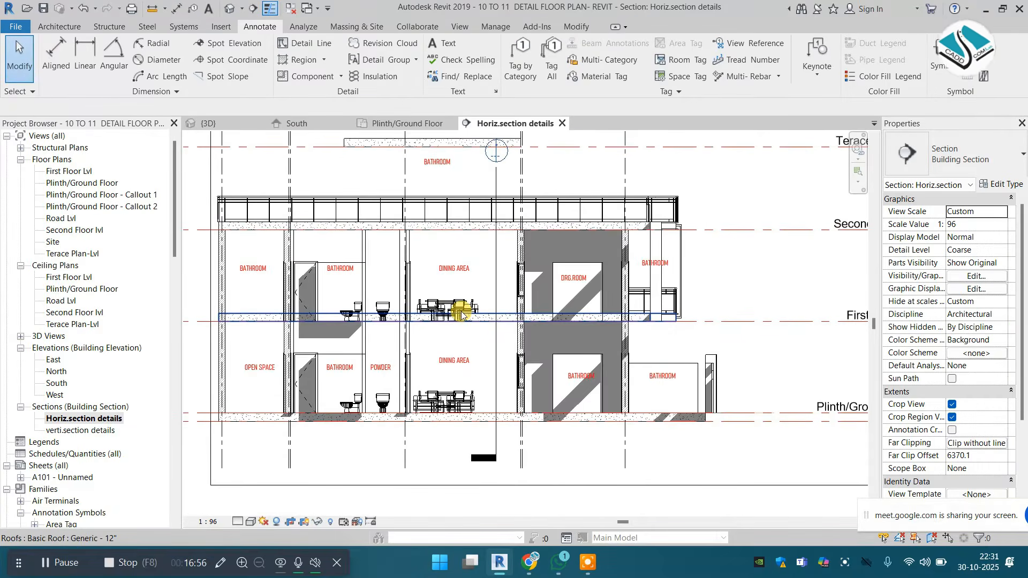
# Shift the upper-storey round dining table sideways along the slab so it is roughly centred on the two Corbu chairs
pyautogui.click(459, 316)
pyautogui.scroll(5, 466, 268)
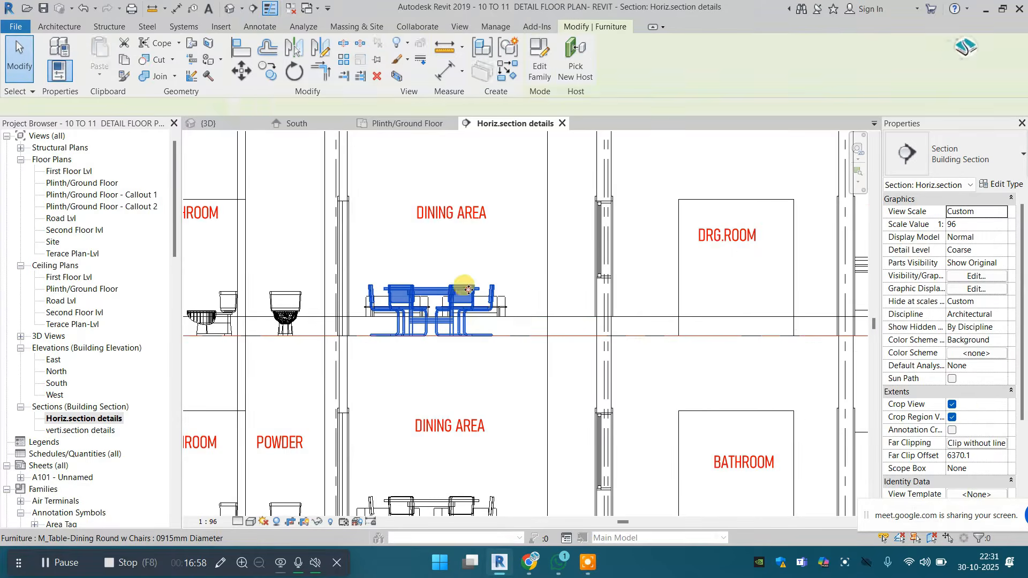
pyautogui.moveTo(475, 243); pyautogui.dragTo(580, 223)
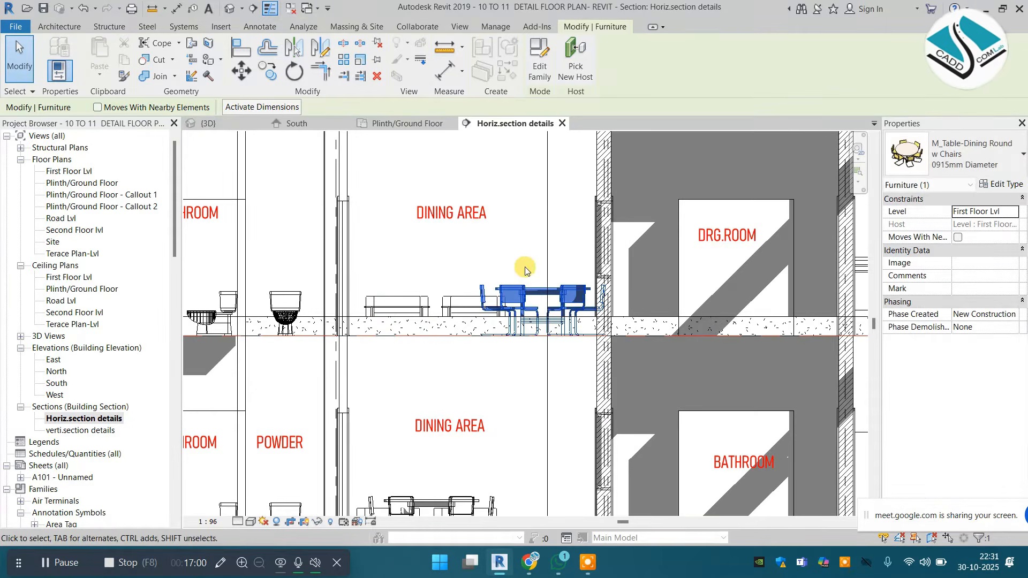
pyautogui.moveTo(523, 289); pyautogui.dragTo(415, 292)
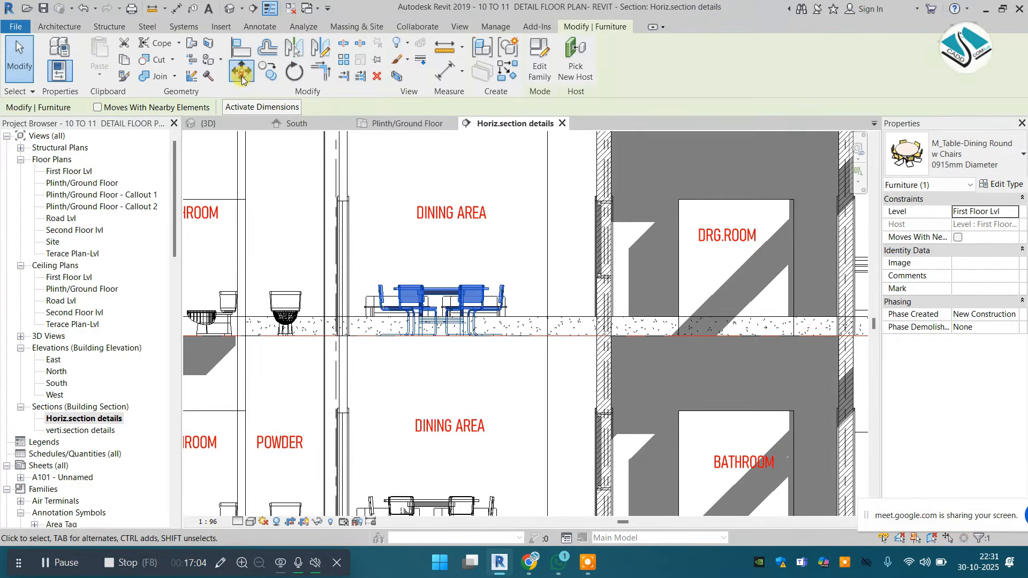
# Try another Move on the upper-storey round dining table and check its level constraints
pyautogui.click(242, 72)
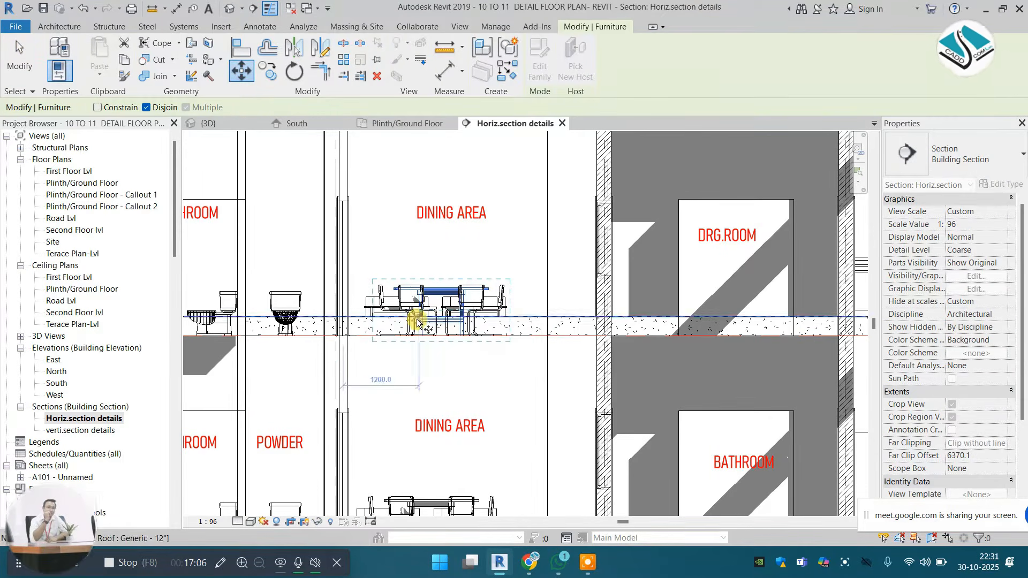
pyautogui.click(482, 309)
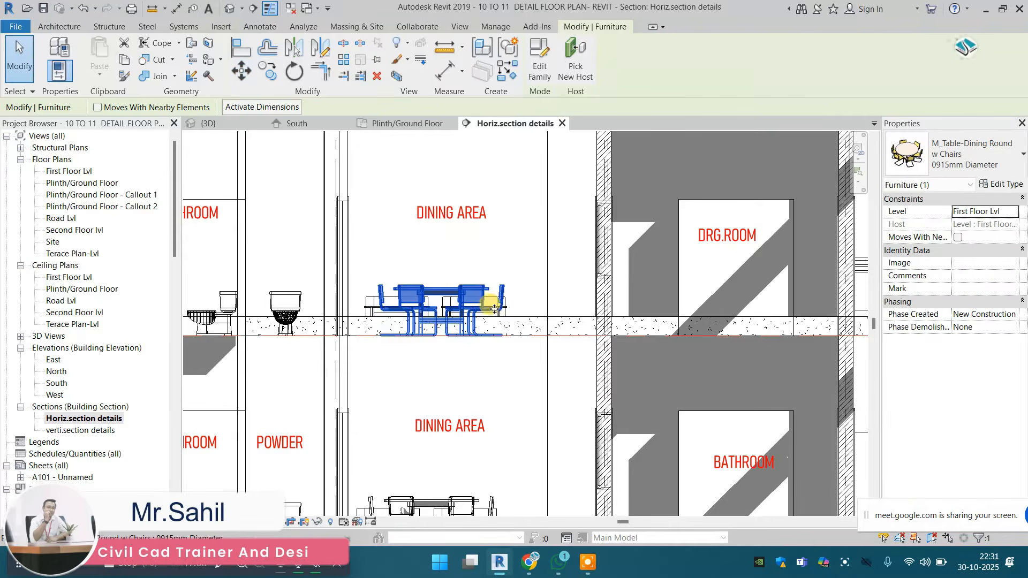
pyautogui.press('Escape')
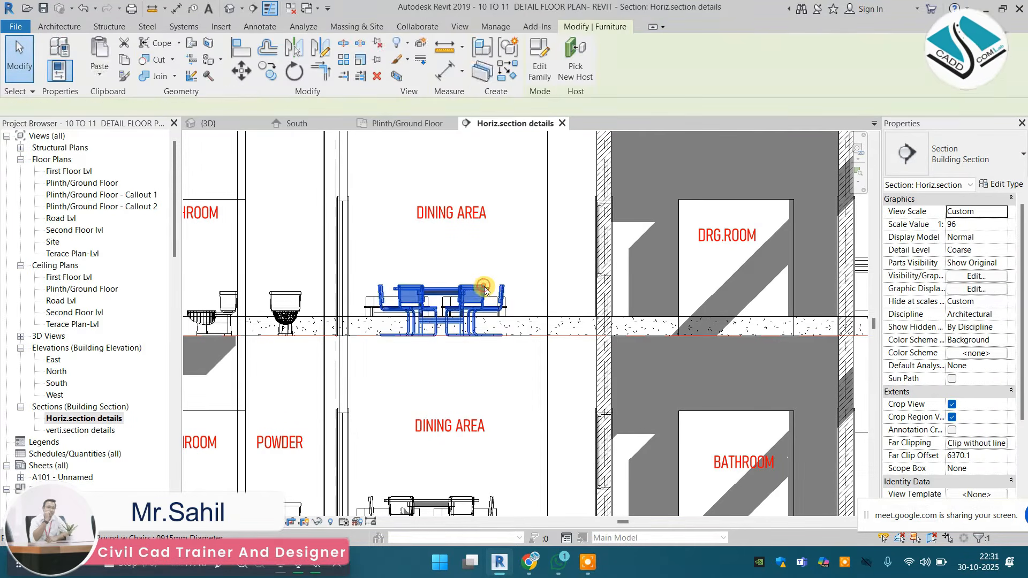
pyautogui.click(483, 290)
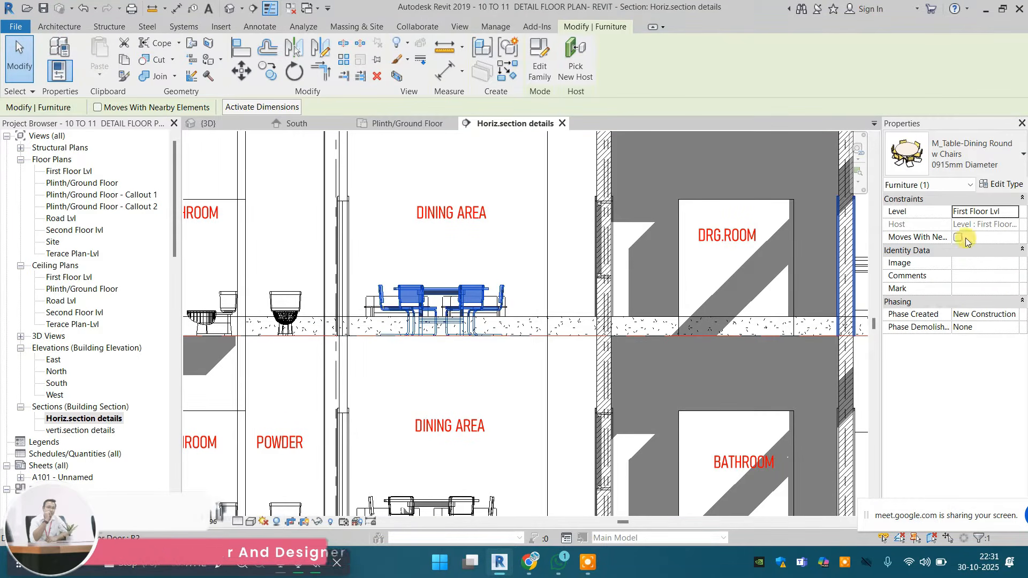
pyautogui.scroll(-2, 474, 281)
pyautogui.scroll(-4, 474, 281)
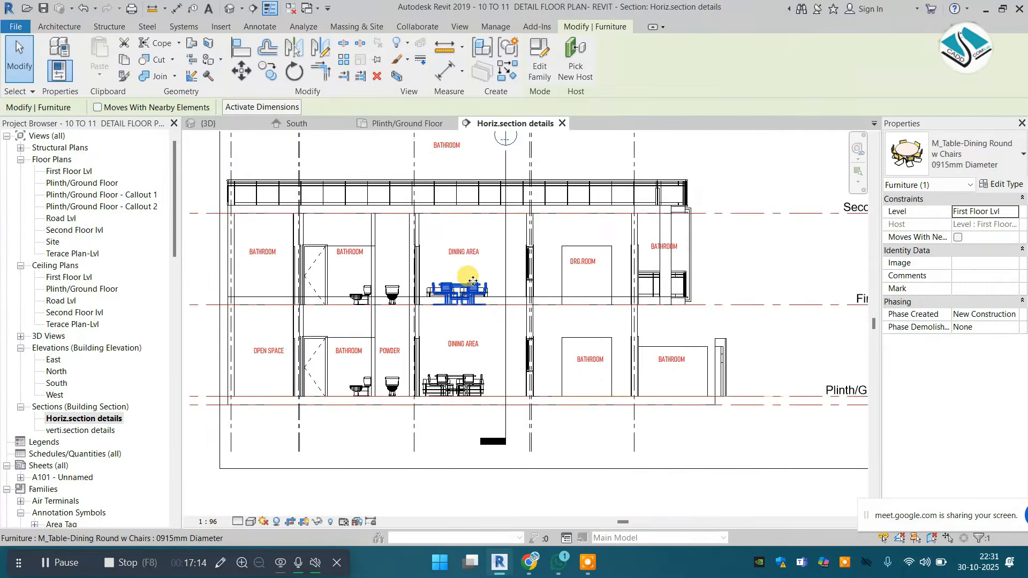
# Draw a new level along the top surface of the first-floor slab at elevation 3658, with a plan view
pyautogui.click(259, 26)
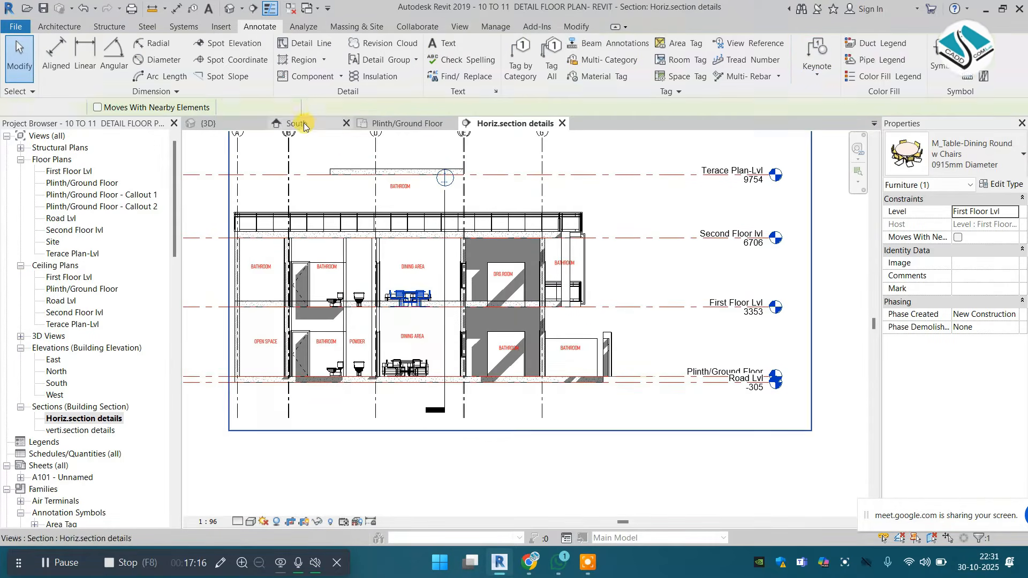
pyautogui.press('Escape')
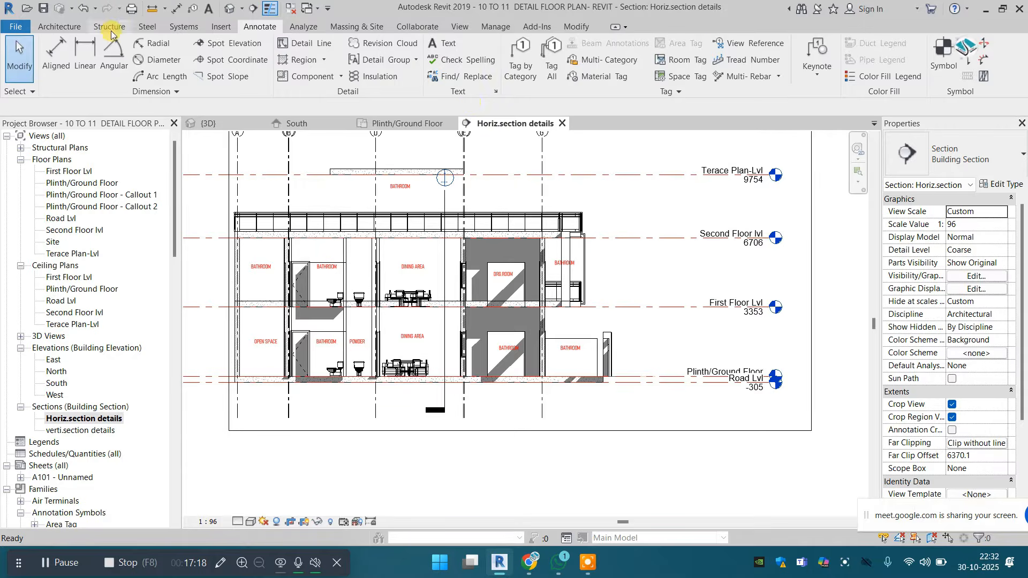
pyautogui.click(59, 26)
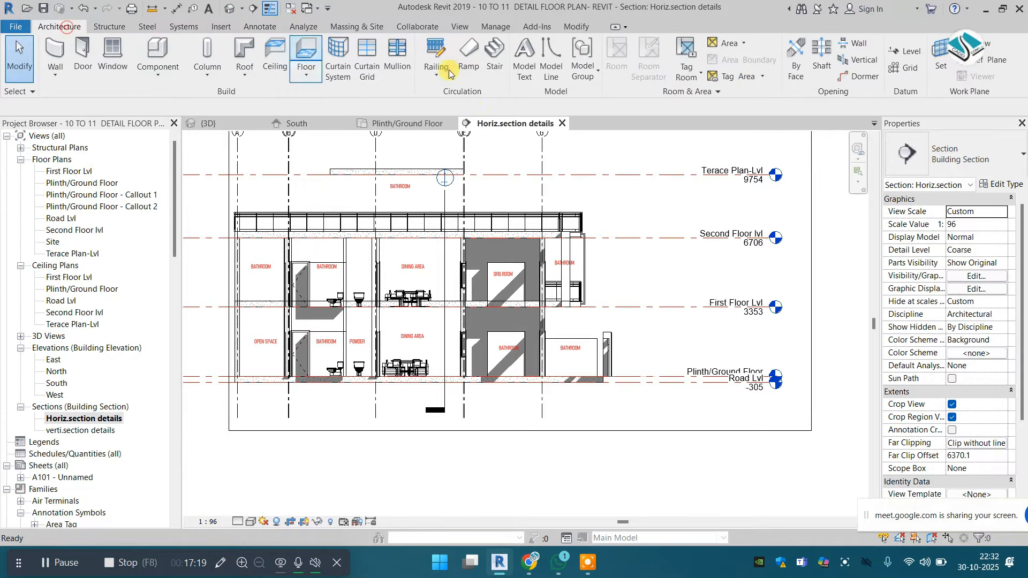
pyautogui.click(906, 52)
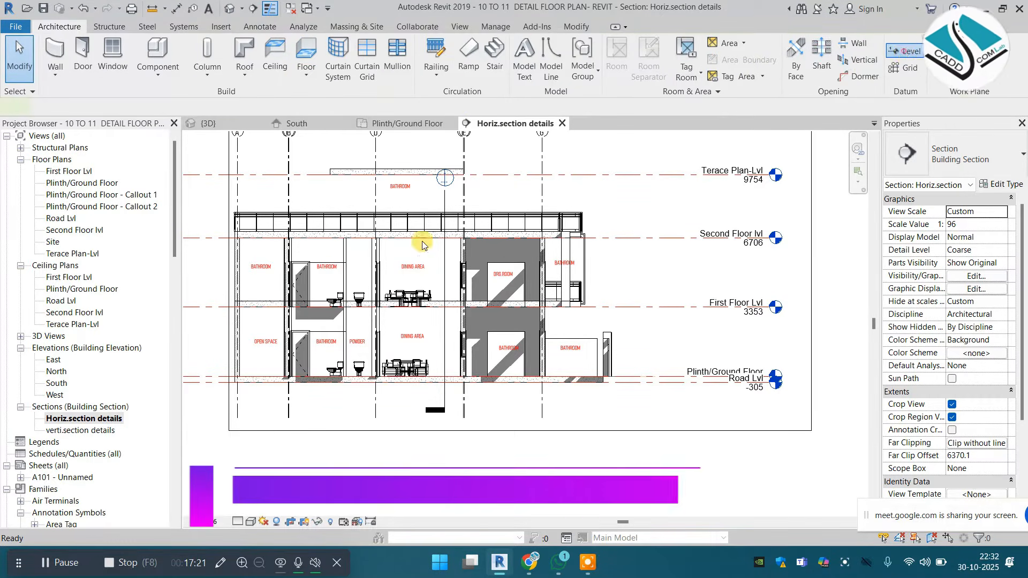
pyautogui.click(236, 295)
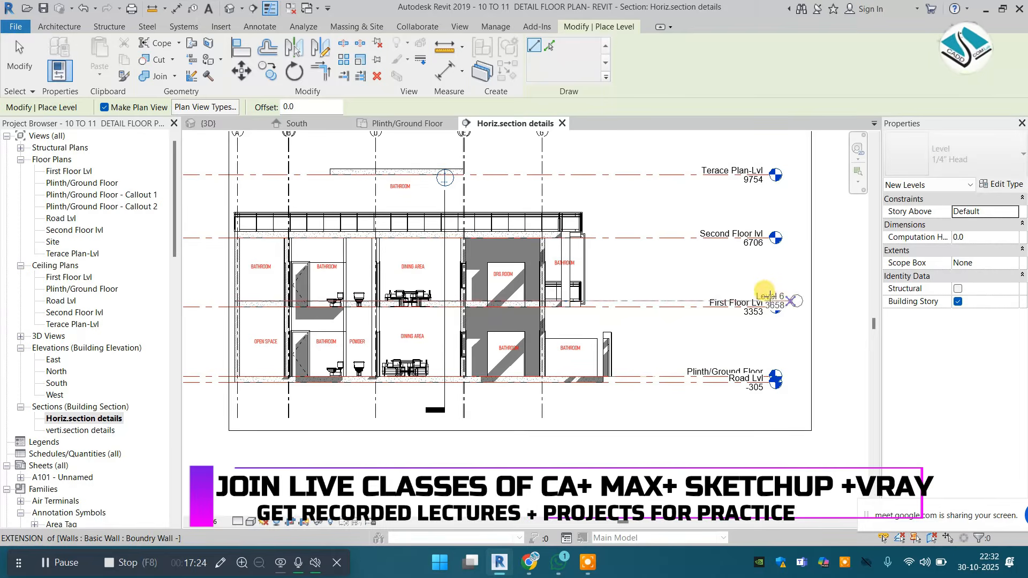
pyautogui.scroll(1, 677, 294)
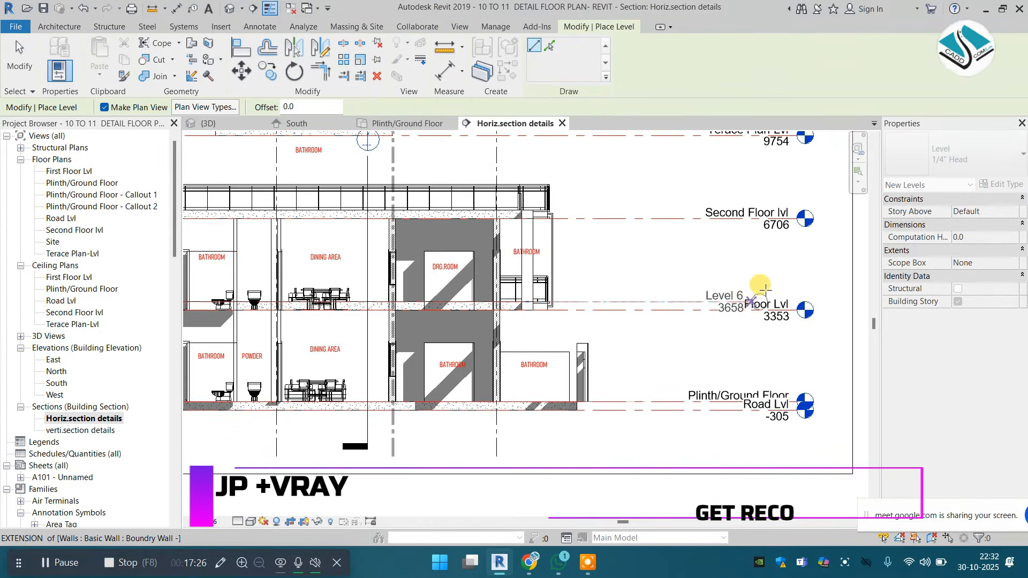
pyautogui.click(775, 292)
pyautogui.press('Escape')
pyautogui.press('Escape')
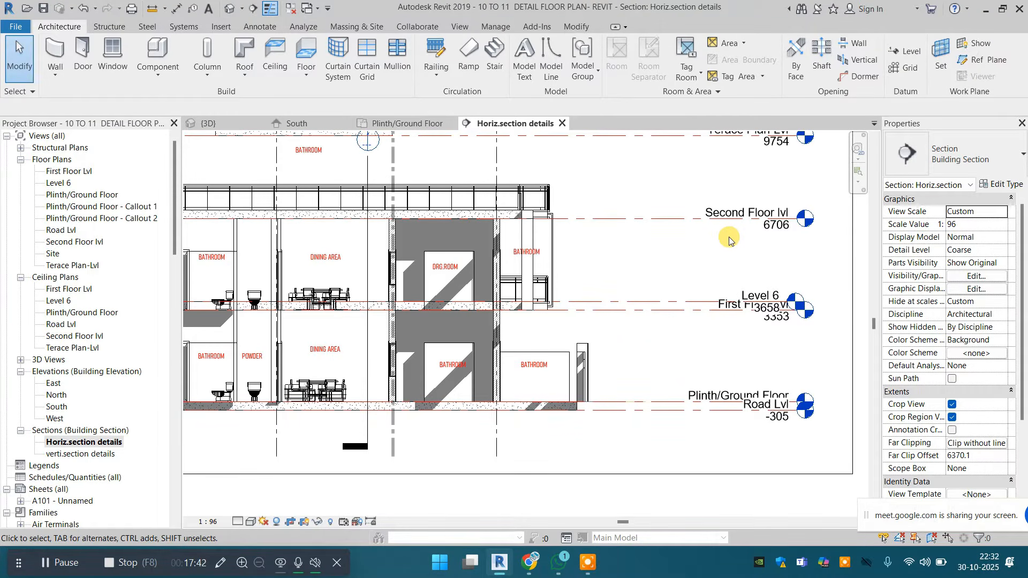
# Add an elbow to the new 3658 level line, raising its head clear of First Floor Lvl and moving the bend closer to the building
pyautogui.click(696, 300)
pyautogui.scroll(3, 786, 303)
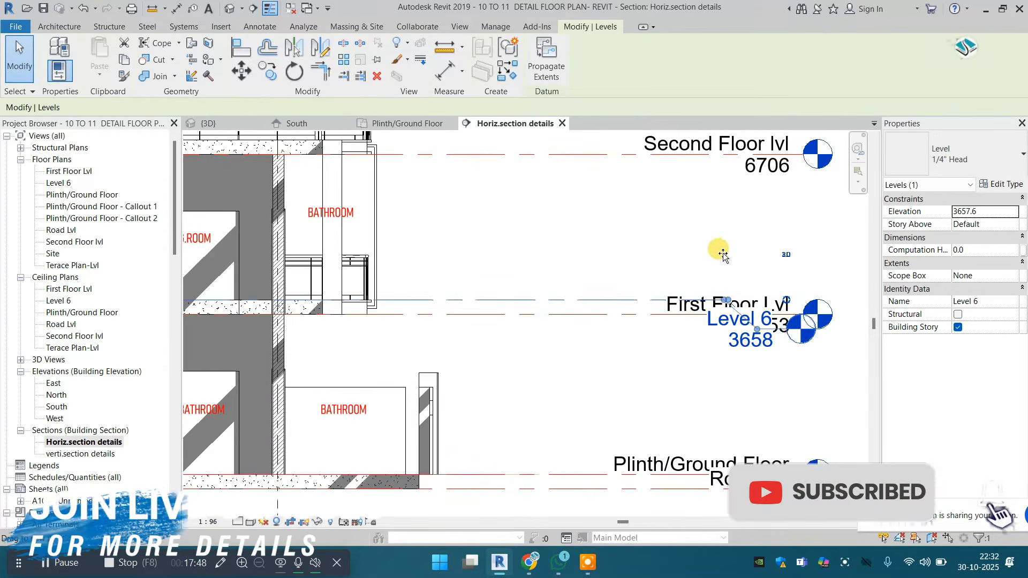
pyautogui.moveTo(712, 310); pyautogui.dragTo(715, 237)
pyautogui.click(585, 271)
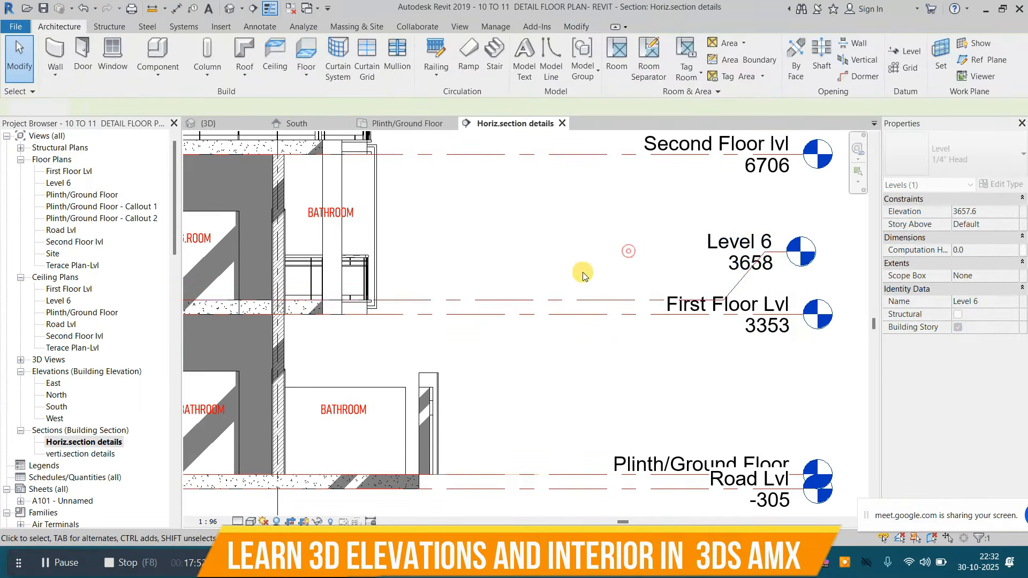
pyautogui.scroll(-1, 602, 293)
pyautogui.click(603, 296)
pyautogui.moveTo(704, 297); pyautogui.dragTo(635, 296)
pyautogui.click(603, 249)
pyautogui.scroll(-2, 672, 289)
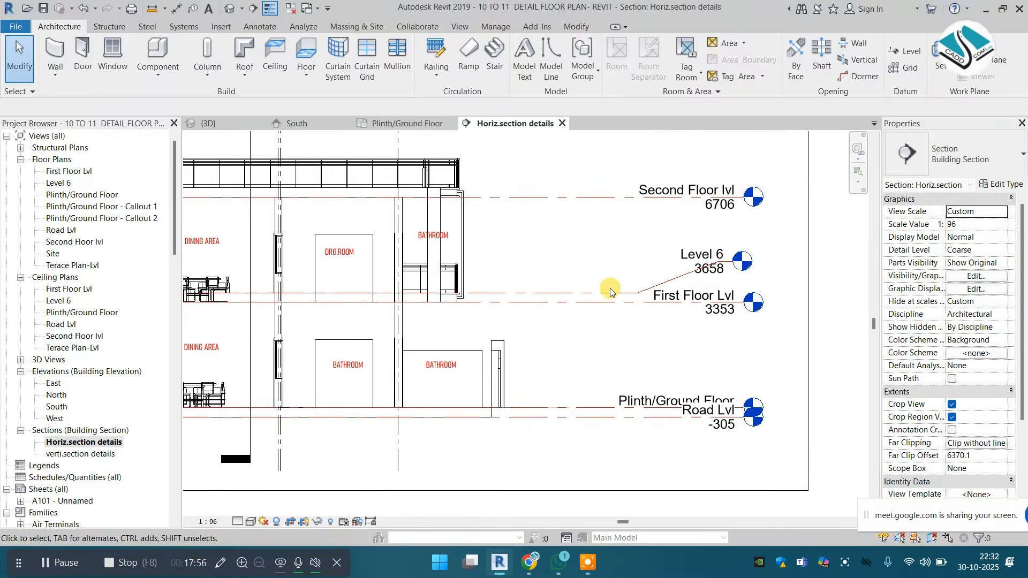
# Rename Level 6 as First Floor Finish and rename its corresponding views to match
pyautogui.doubleClick(763, 258)
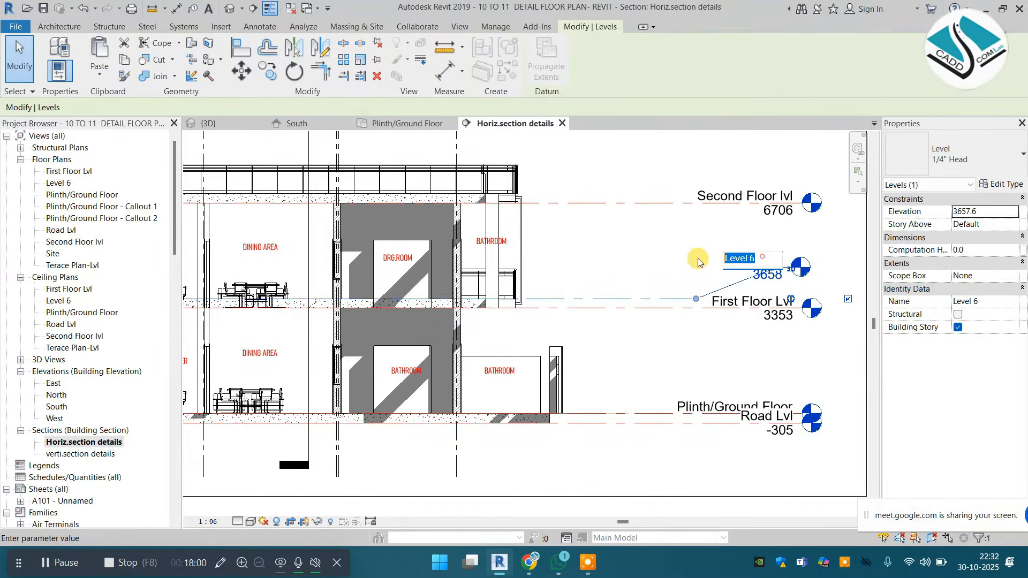
pyautogui.press('capslock')
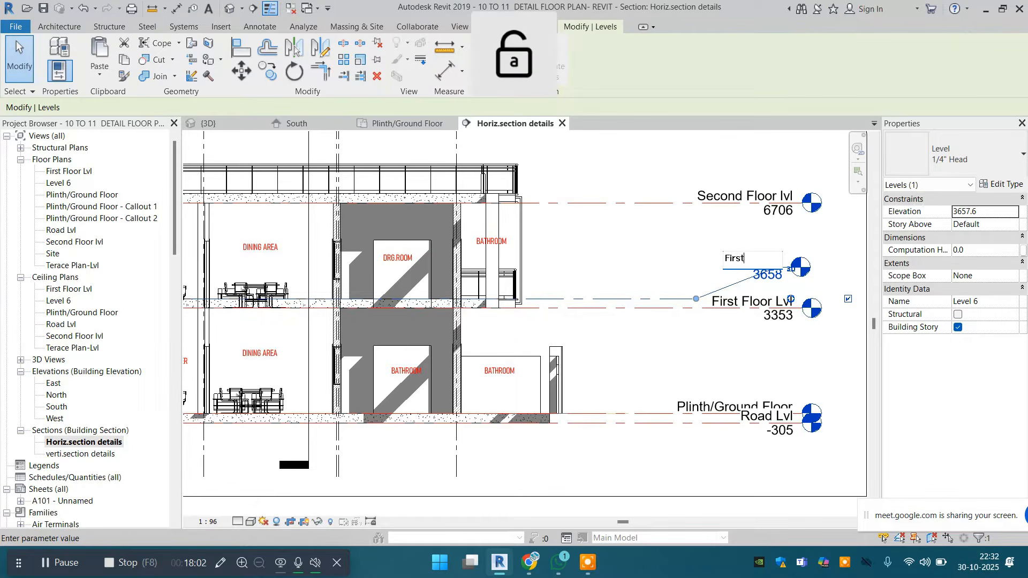
pyautogui.write('First F')
pyautogui.press('capslock')
pyautogui.write('l')
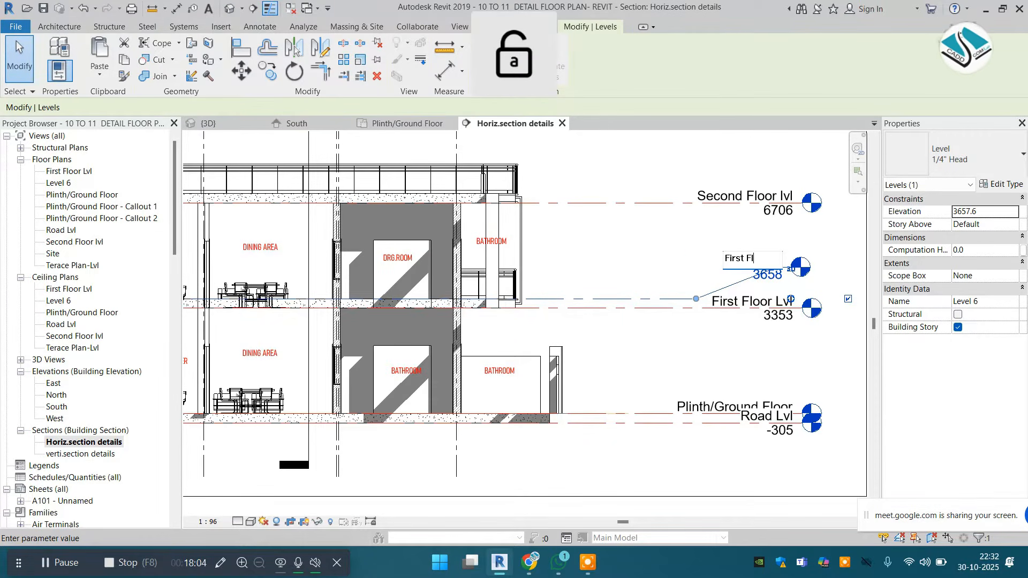
pyautogui.write('oor Fin')
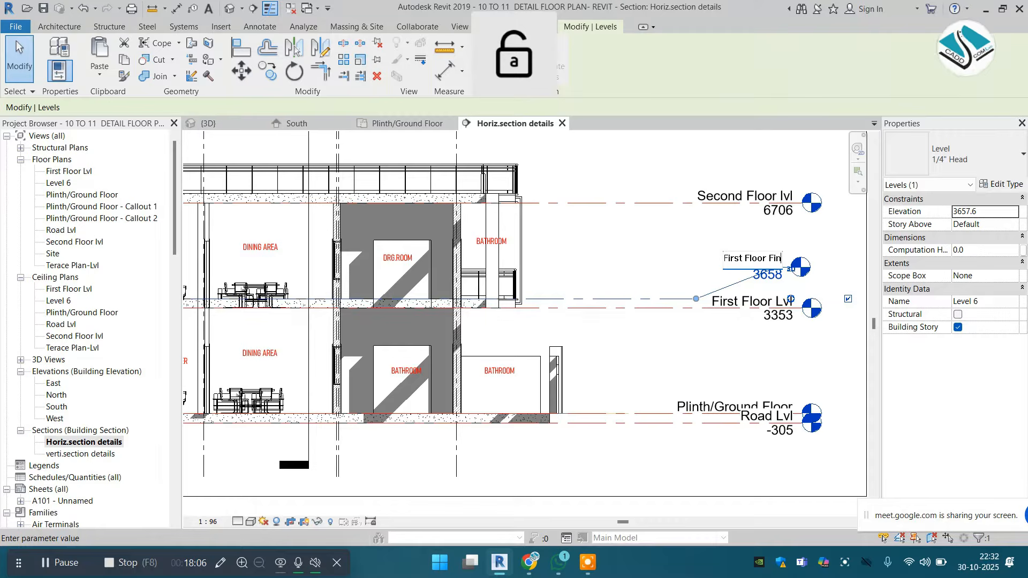
pyautogui.write('ish')
pyautogui.click(699, 263)
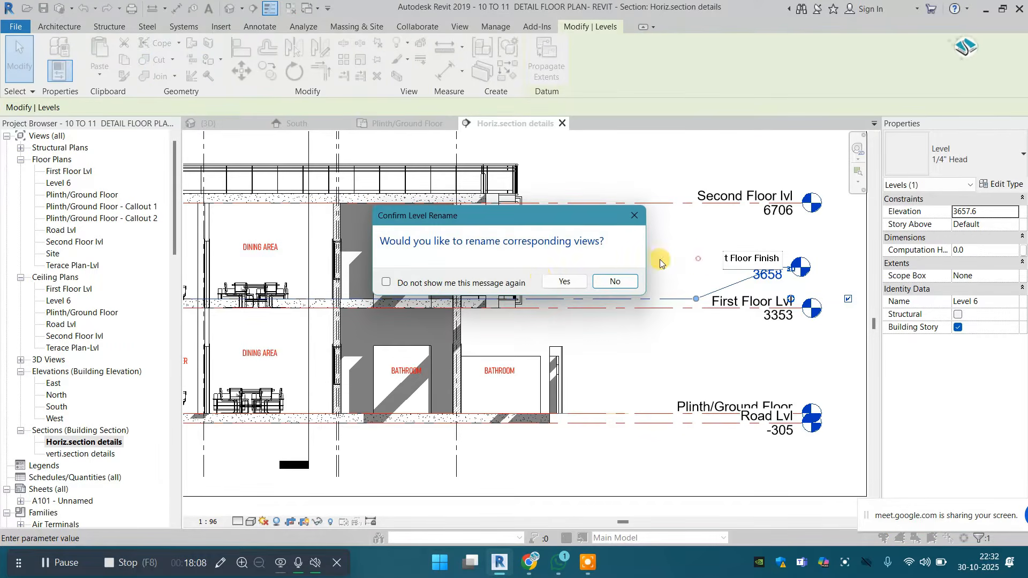
pyautogui.click(568, 278)
pyautogui.press('Escape')
# Assign the upper-storey round dining table to the First Floor Finish level
pyautogui.scroll(3, 332, 287)
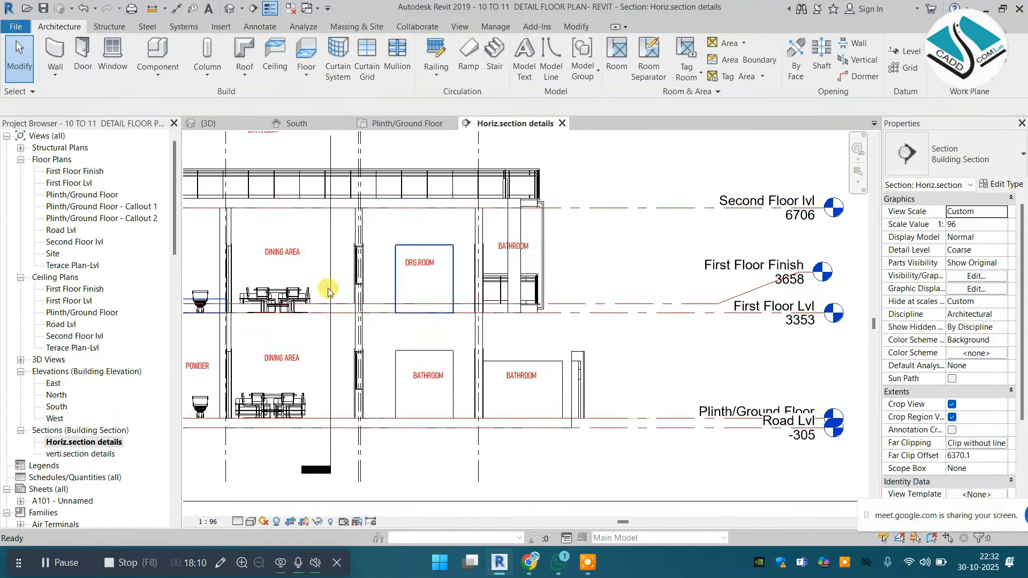
pyautogui.click(300, 288)
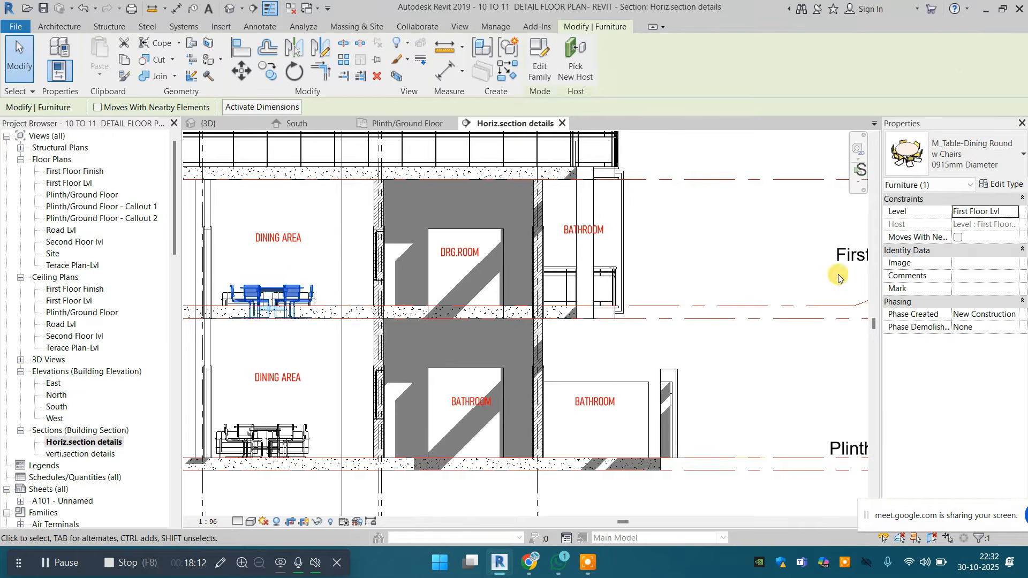
pyautogui.scroll(-2, 525, 276)
pyautogui.moveTo(629, 296); pyautogui.dragTo(580, 300, button='middle')
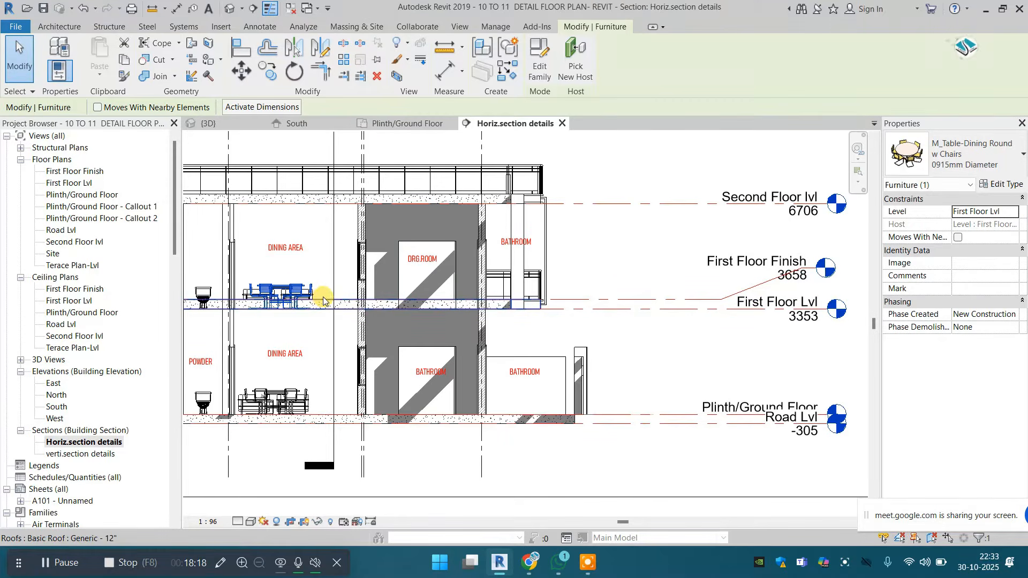
pyautogui.scroll(3, 343, 300)
pyautogui.moveTo(292, 279); pyautogui.dragTo(447, 292, button='middle')
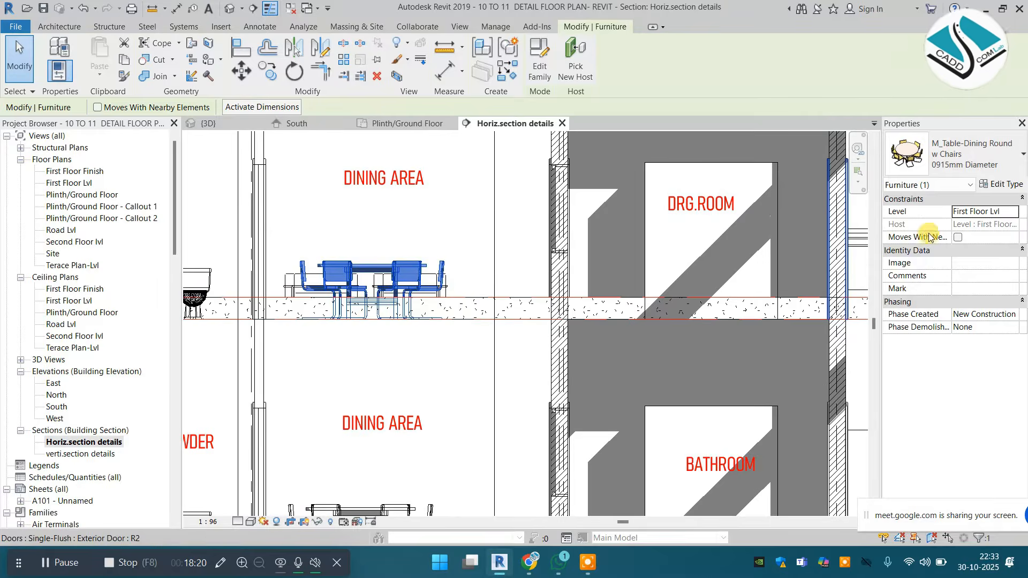
pyautogui.click(1017, 211)
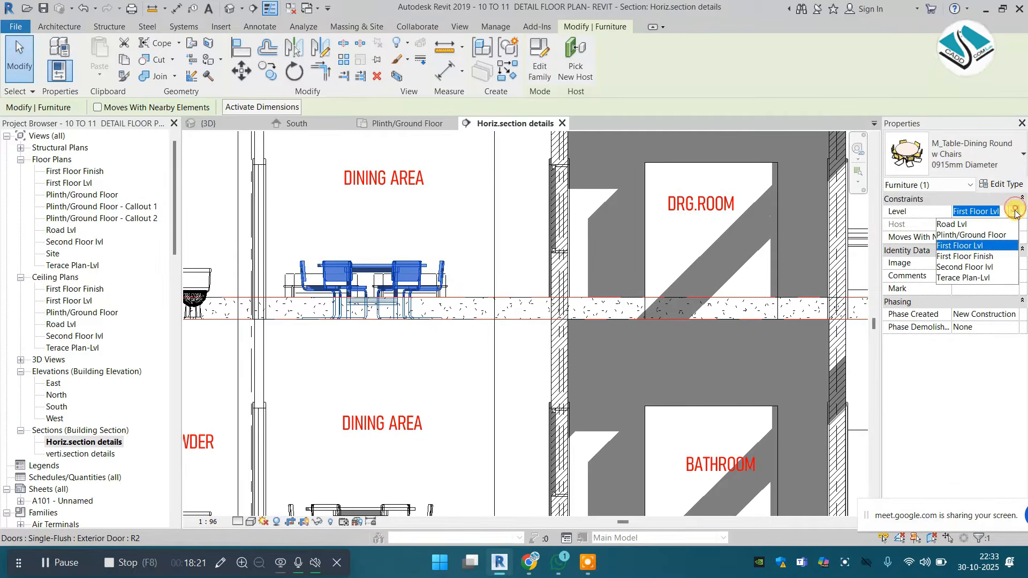
pyautogui.click(951, 257)
pyautogui.click(475, 239)
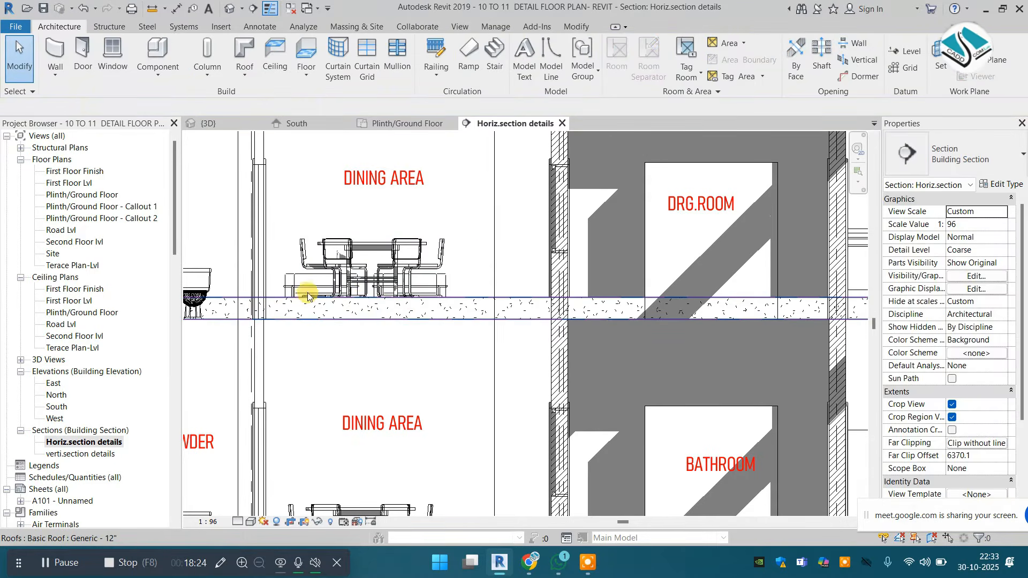
# Try to nudge the upper-storey plumbing fixture above the powder room upward off the slab
pyautogui.scroll(-1, 307, 293)
pyautogui.moveTo(206, 293); pyautogui.dragTo(386, 286, button='middle')
pyautogui.scroll(1, 391, 289)
pyautogui.moveTo(273, 242); pyautogui.dragTo(449, 339)
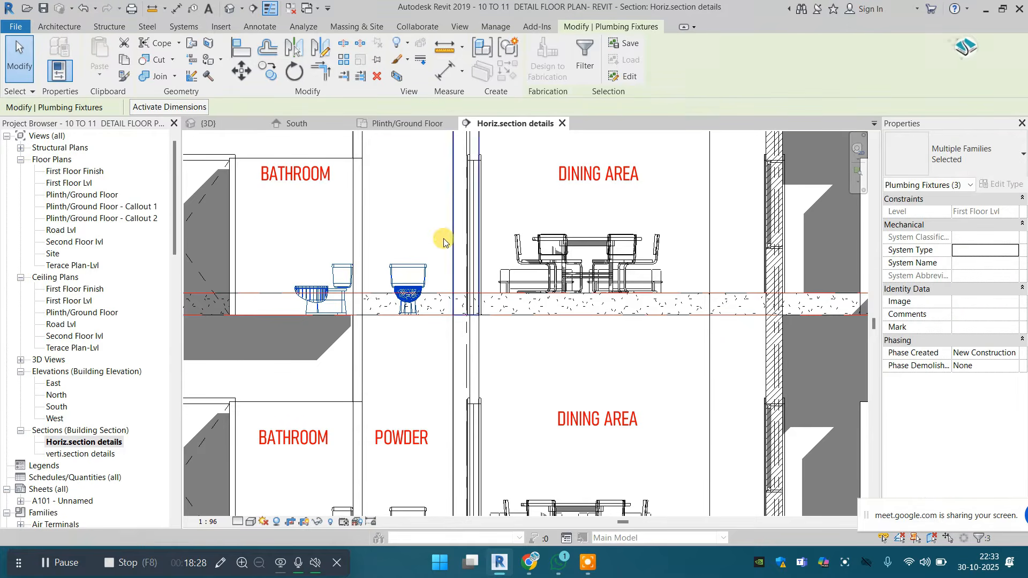
pyautogui.click(425, 265)
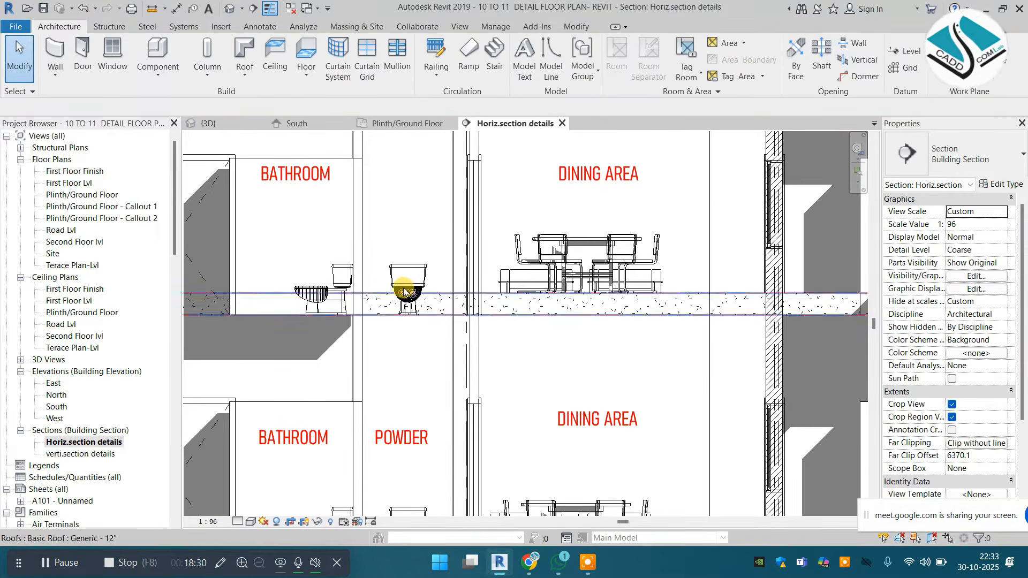
pyautogui.scroll(1, 415, 276)
pyautogui.moveTo(370, 235); pyautogui.dragTo(448, 346)
pyautogui.press('Up')
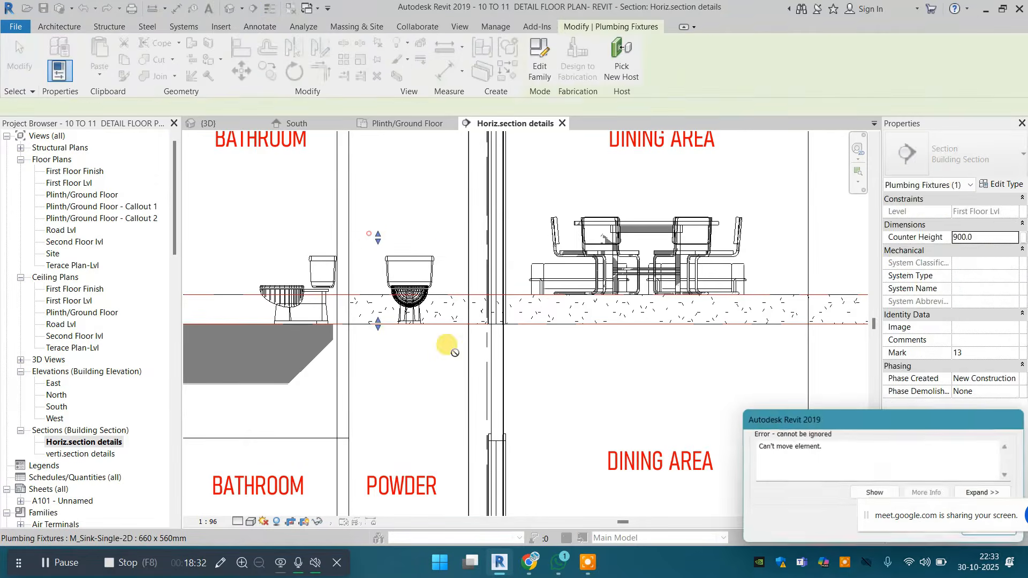
pyautogui.press('Escape')
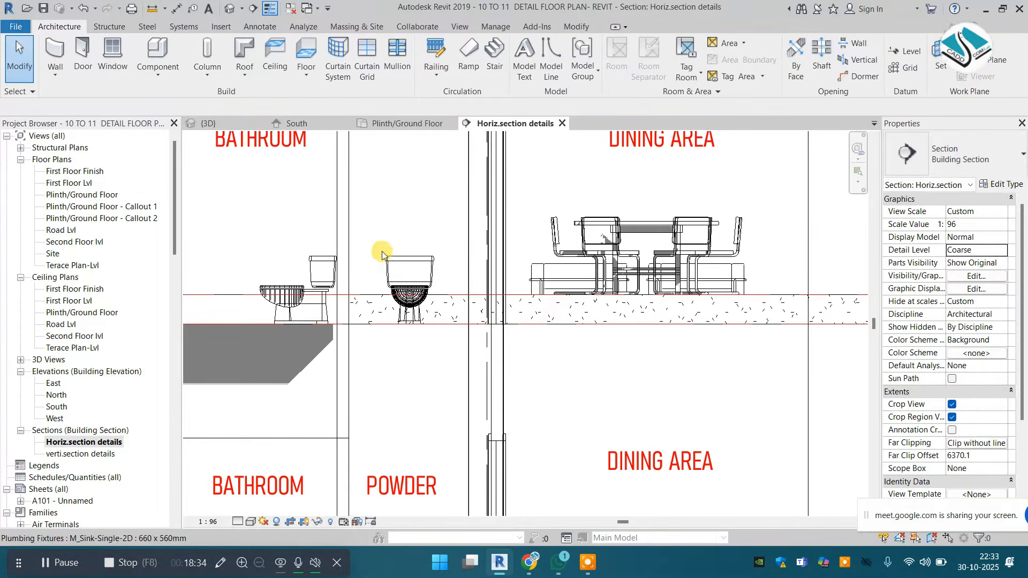
# Assign the side-facing toilet in the upper-storey bathroom to the First Floor Finish level
pyautogui.click(409, 263)
pyautogui.scroll(-1, 319, 262)
pyautogui.moveTo(244, 232); pyautogui.dragTo(336, 334)
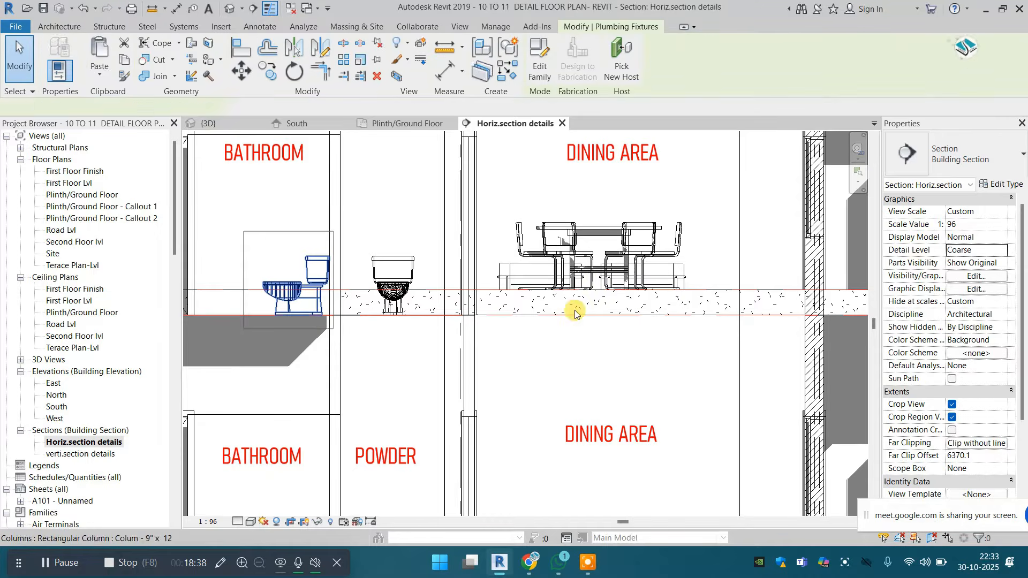
pyautogui.click(1013, 212)
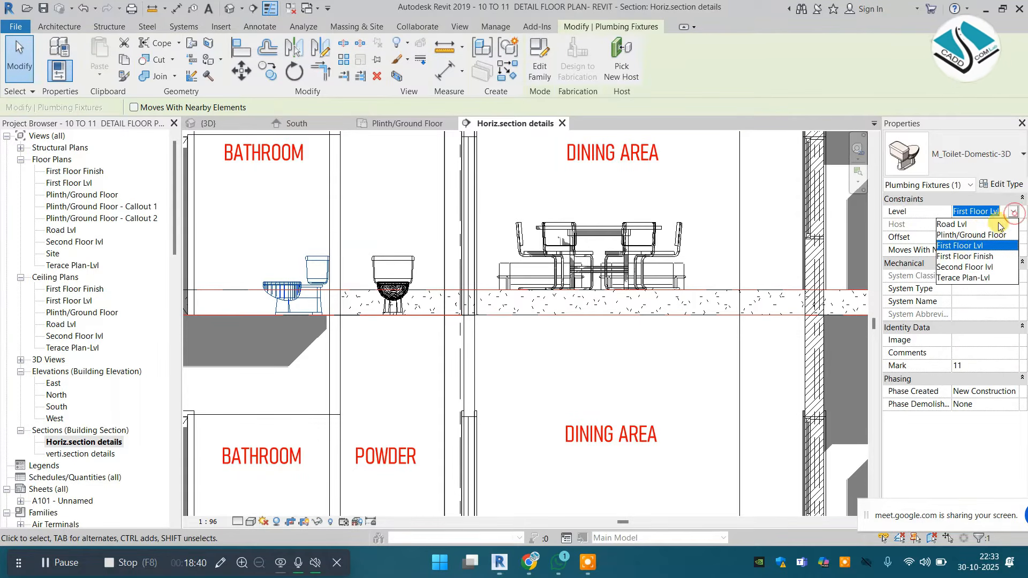
pyautogui.click(959, 257)
# Assign the toilet above the powder room to the First Floor Finish level
pyautogui.moveTo(365, 232); pyautogui.dragTo(436, 351)
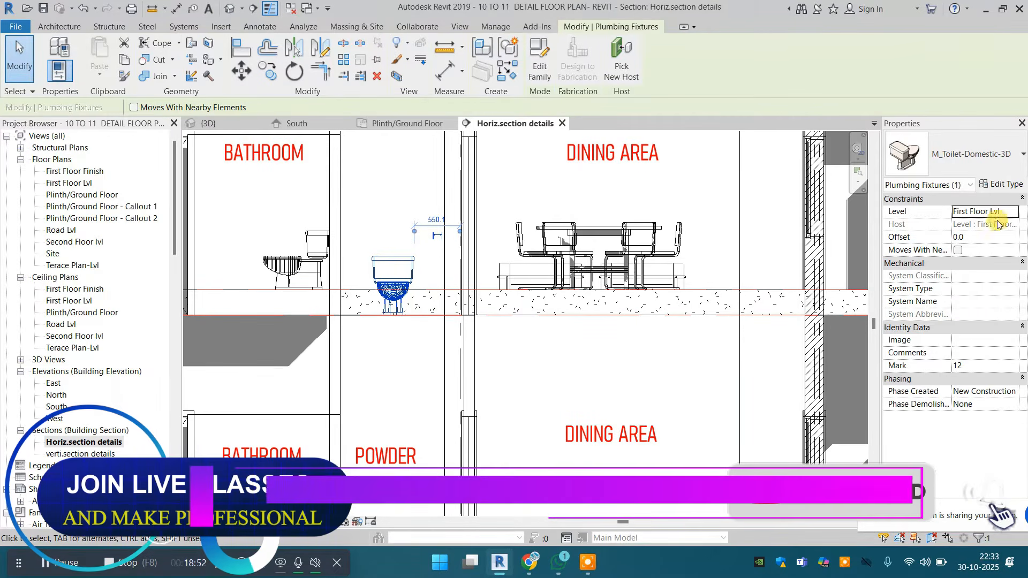
pyautogui.click(1014, 212)
pyautogui.click(963, 258)
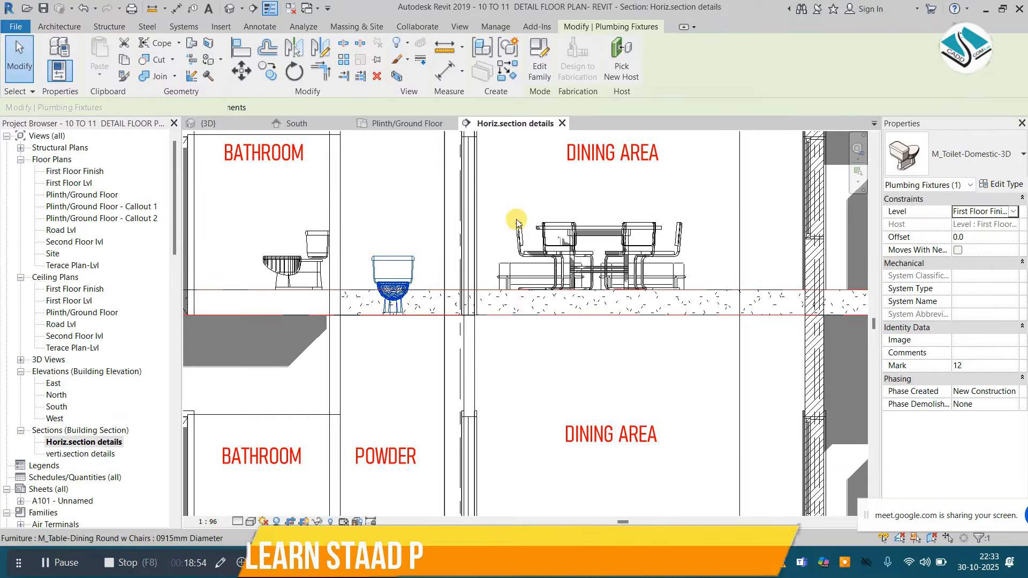
pyautogui.click(524, 202)
# Examine the furniture and fixture heights on both storeys and the wall-to-slab junctions around the outermost upper bathroom
pyautogui.scroll(-4, 487, 278)
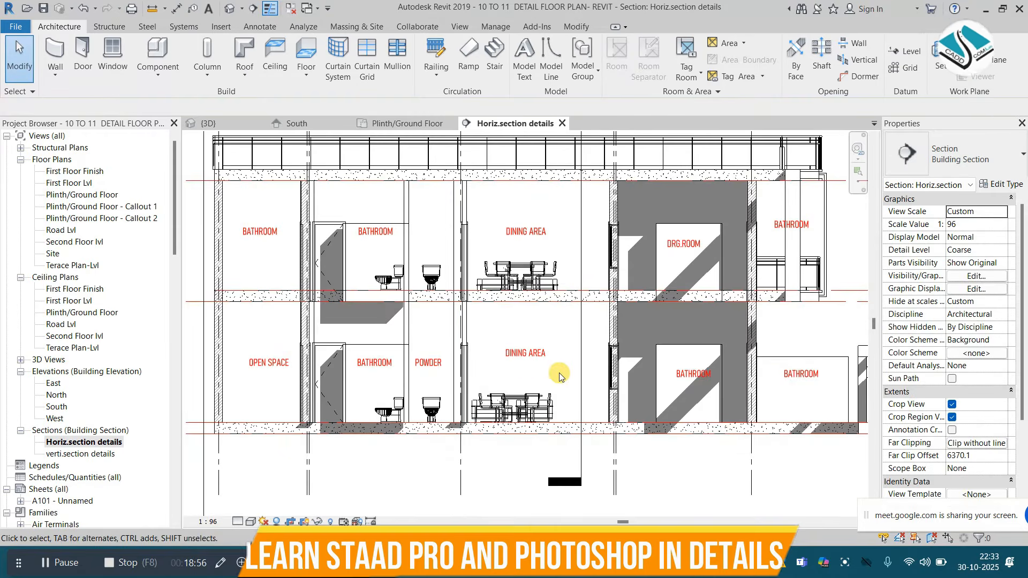
pyautogui.scroll(3, 466, 351)
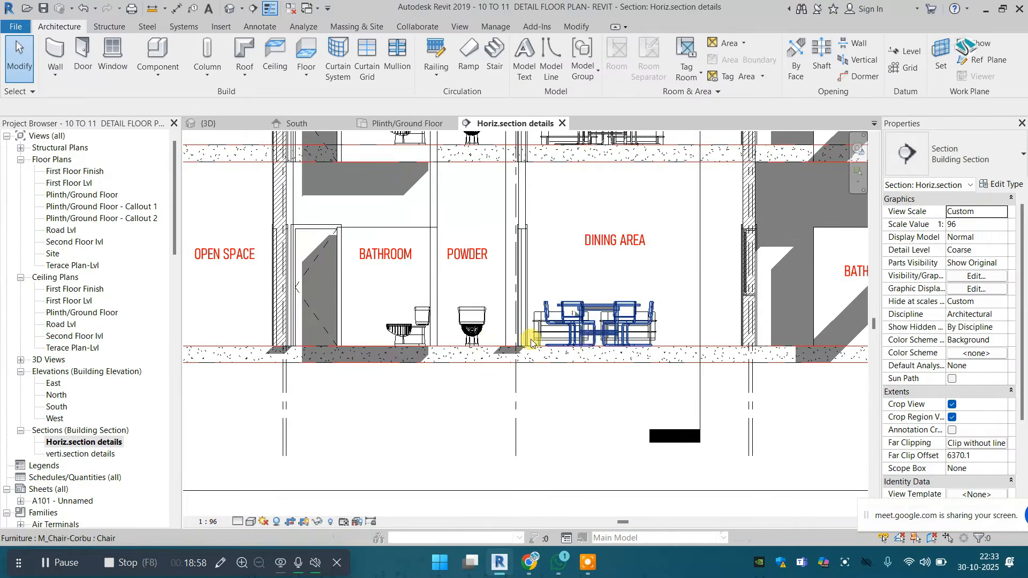
pyautogui.scroll(-3, 506, 349)
pyautogui.moveTo(506, 349); pyautogui.dragTo(479, 362, button='middle')
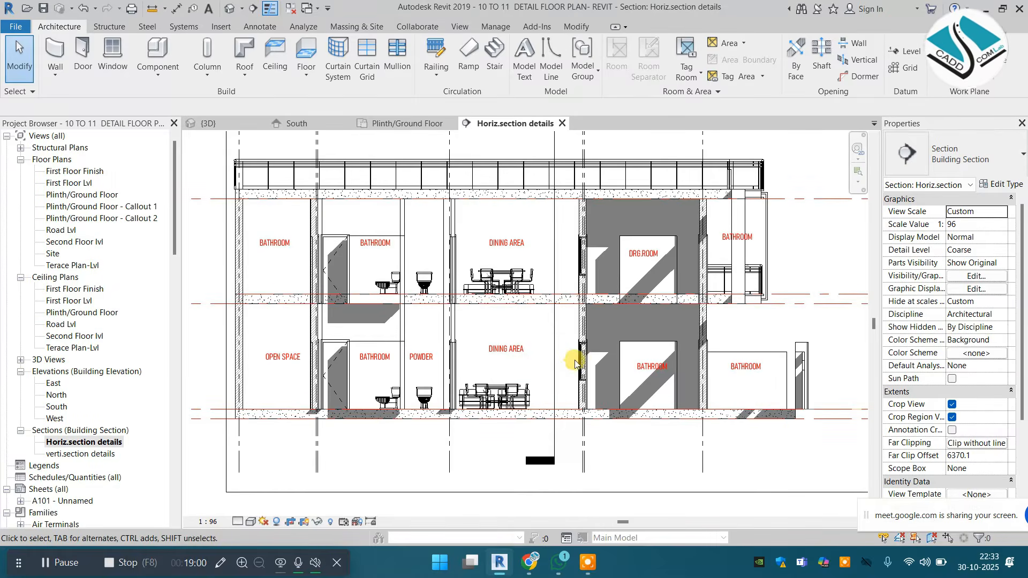
pyautogui.moveTo(576, 364); pyautogui.dragTo(525, 333, button='middle')
pyautogui.scroll(-2, 538, 321)
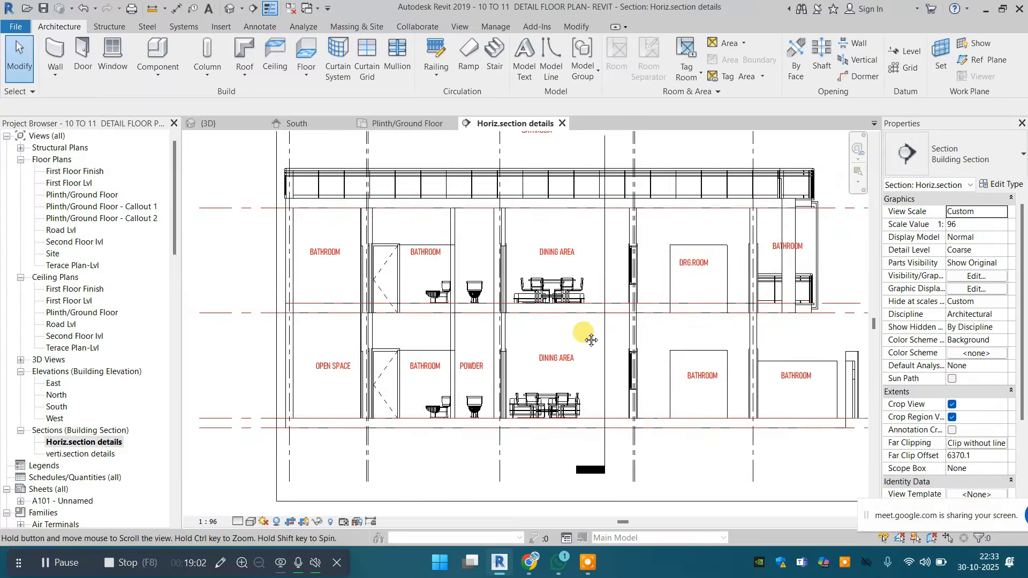
pyautogui.scroll(3, 300, 282)
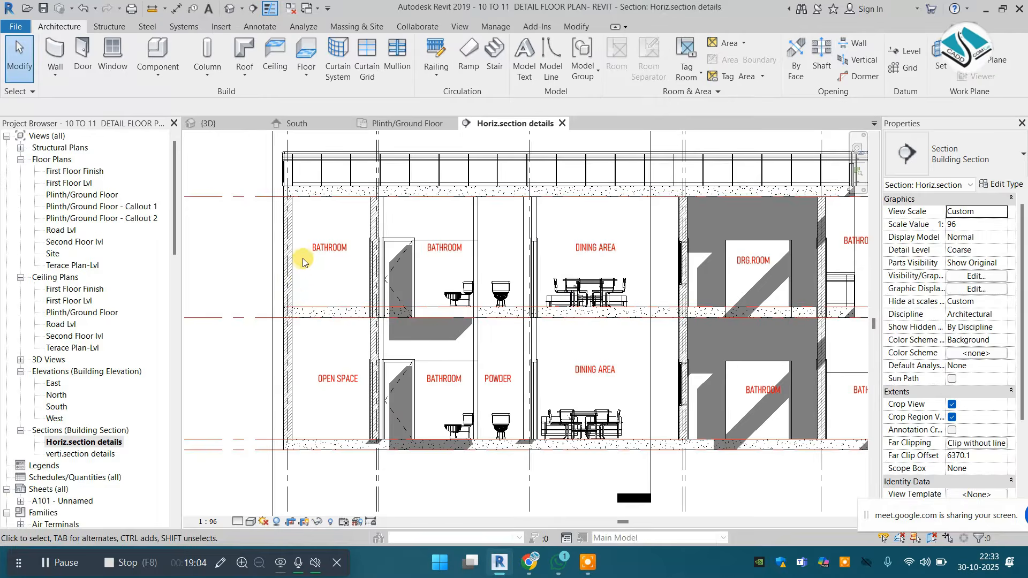
pyautogui.scroll(4, 297, 240)
pyautogui.scroll(1, 294, 201)
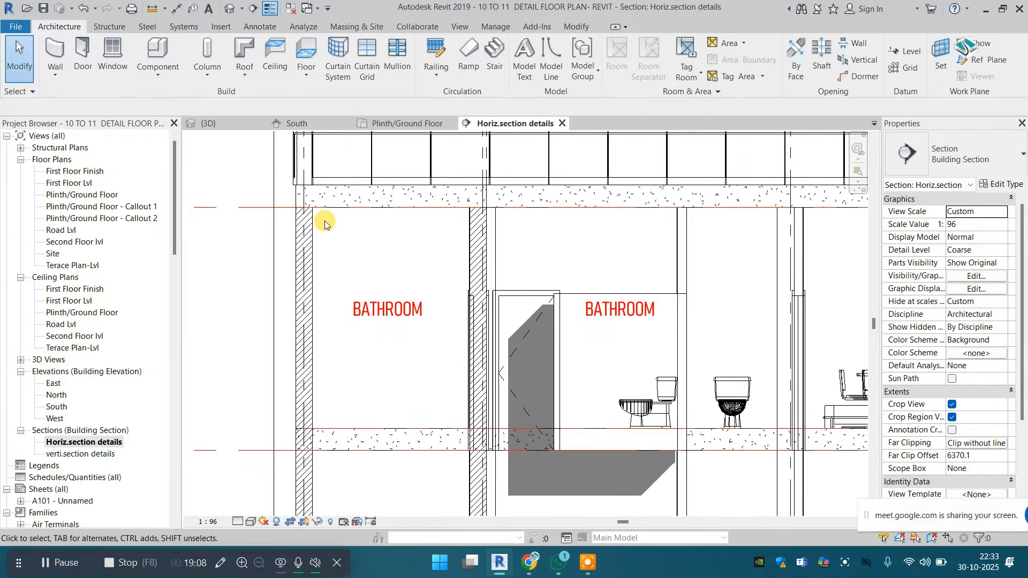
pyautogui.scroll(-1, 324, 224)
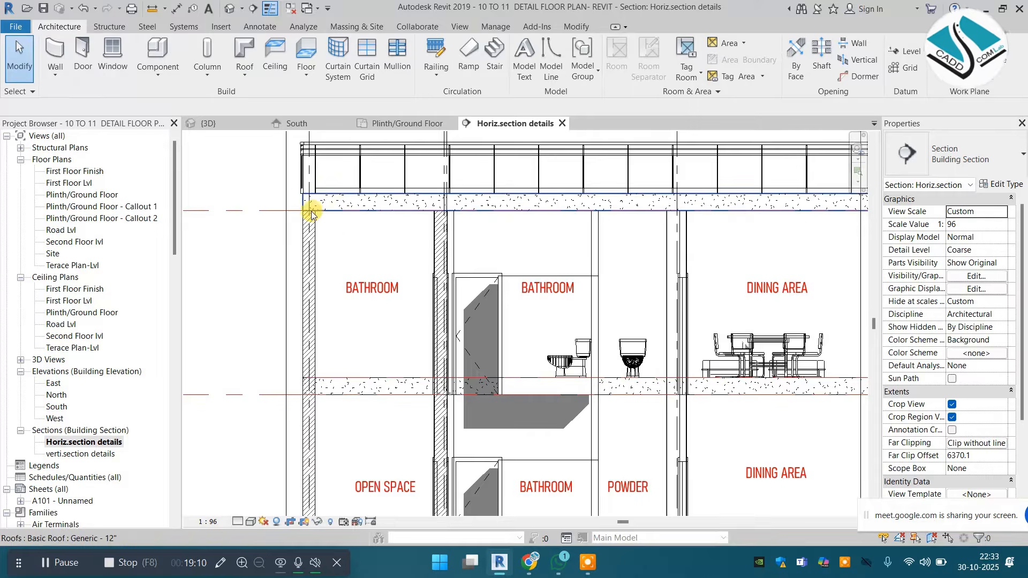
pyautogui.scroll(1, 313, 210)
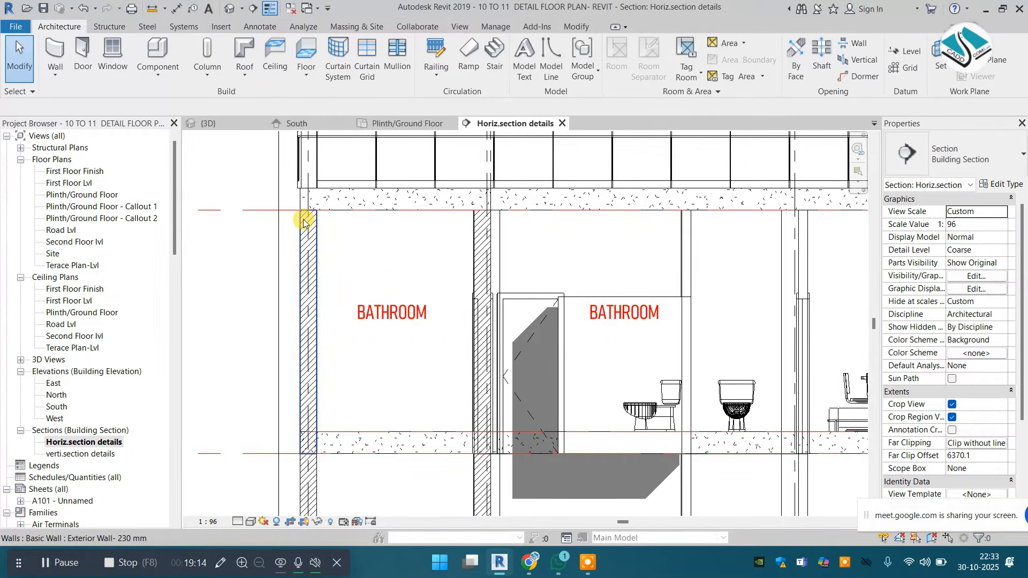
pyautogui.scroll(-3, 399, 260)
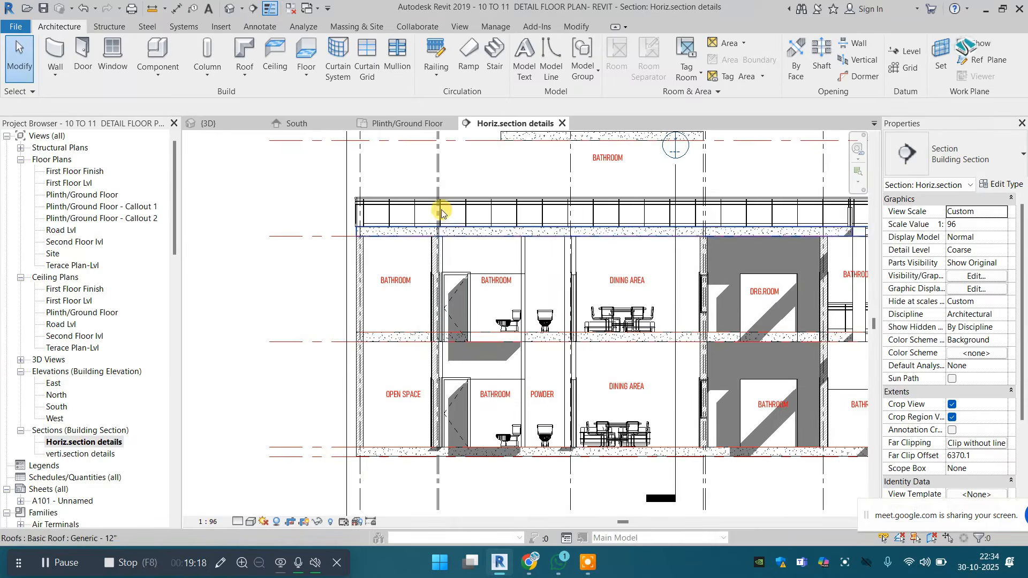
# Add a vertical linear dimension in the leftmost upper-storey bathroom, from the slab underside above to the First Floor Finish level
pyautogui.click(275, 28)
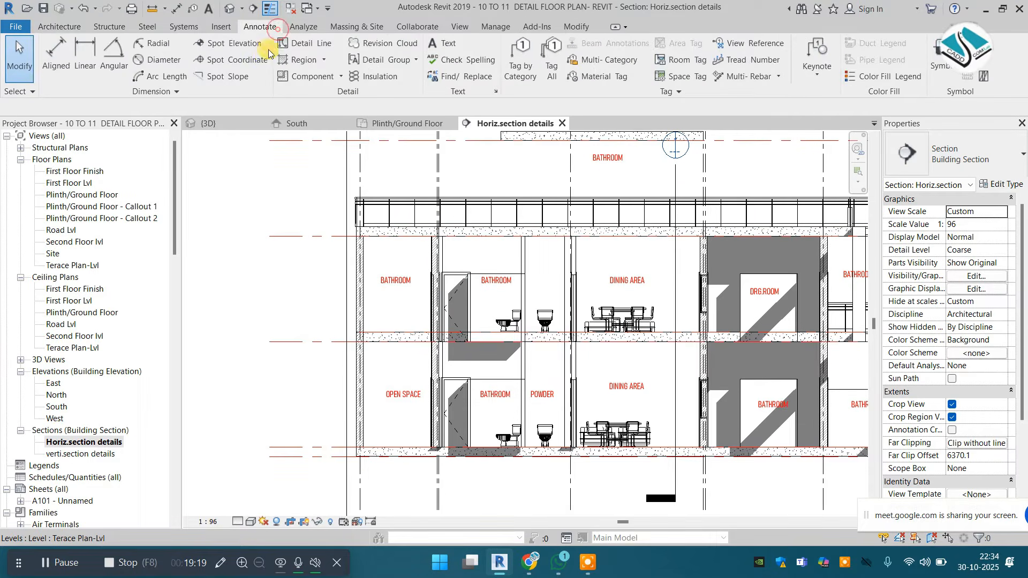
pyautogui.click(81, 59)
pyautogui.scroll(4, 367, 232)
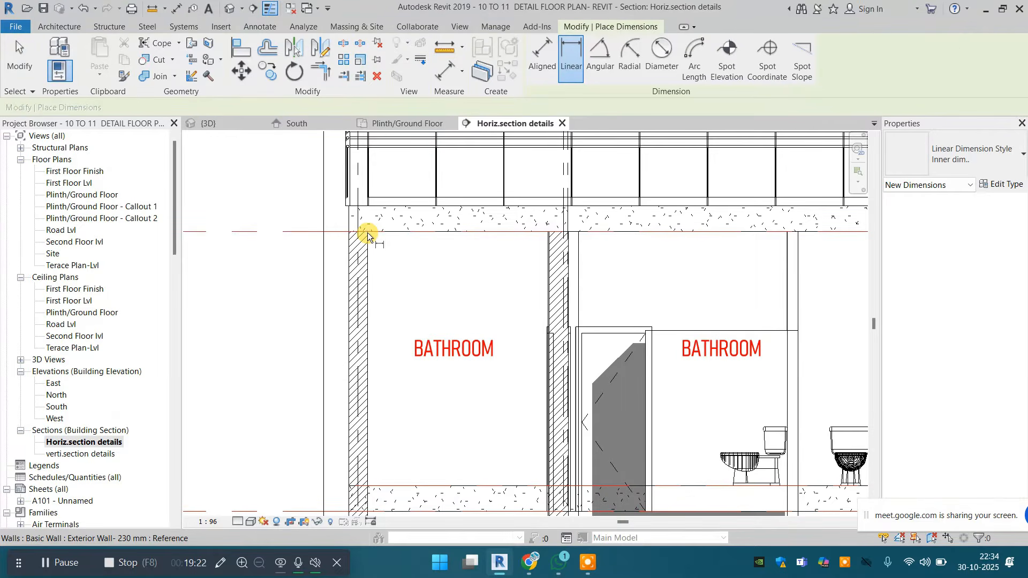
pyautogui.click(367, 233)
pyautogui.moveTo(385, 413); pyautogui.dragTo(367, 342, button='middle')
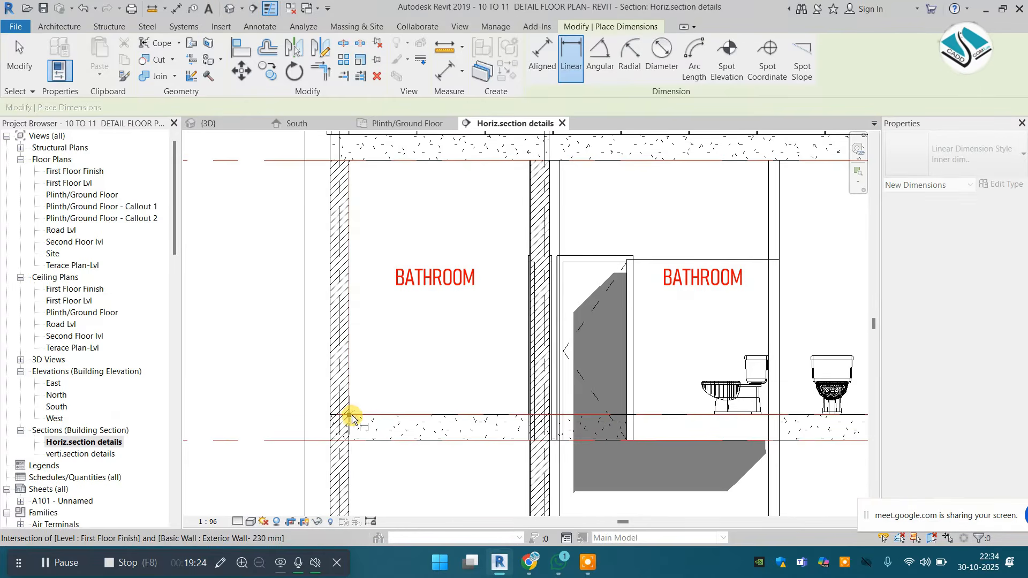
pyautogui.click(352, 419)
pyautogui.click(380, 351)
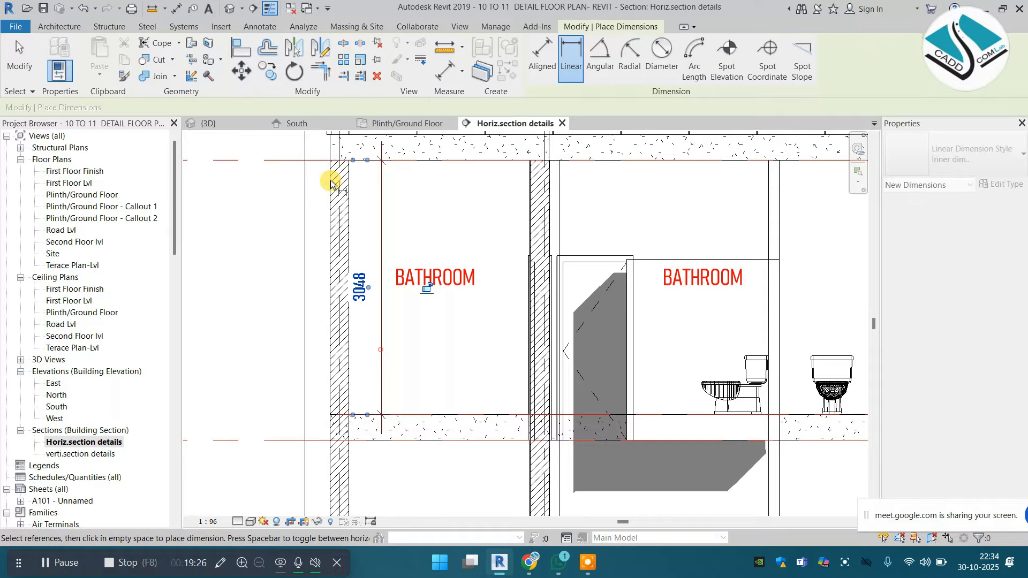
# Add a horizontal linear dimension between the inner wall faces of the leftmost upper-storey bathroom, just below the slab, and select it
pyautogui.click(530, 161)
pyautogui.click(350, 159)
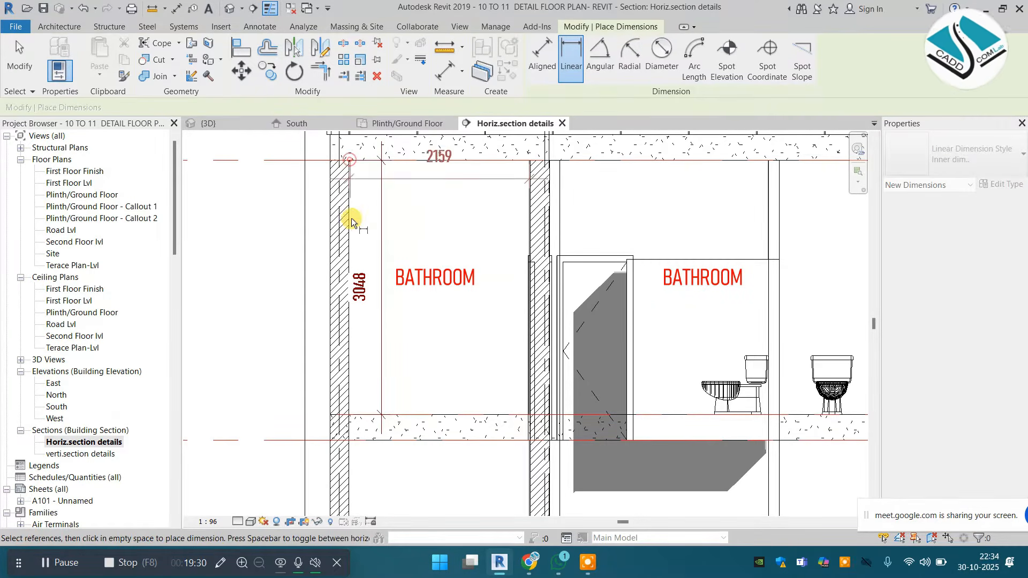
pyautogui.click(407, 194)
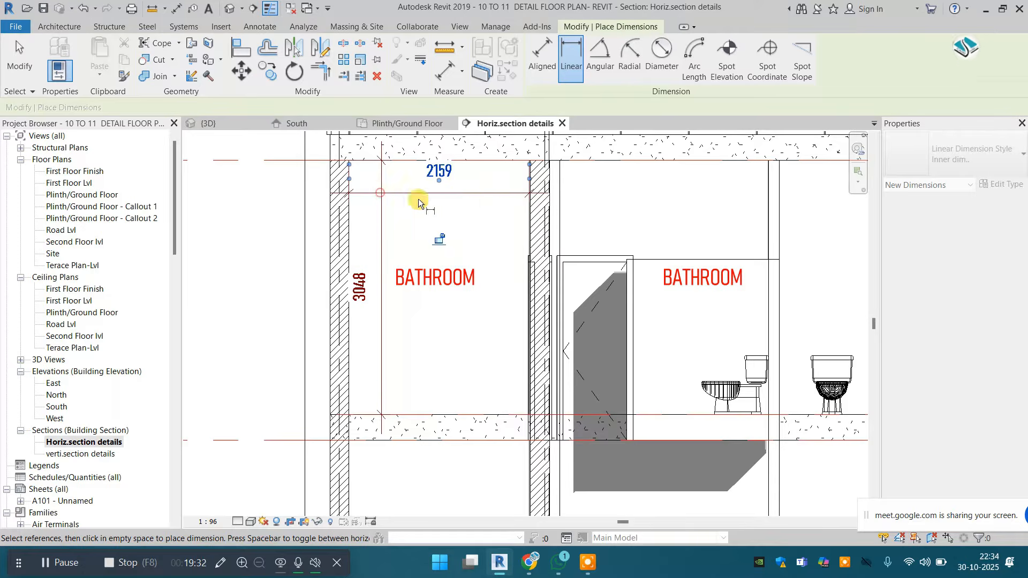
pyautogui.press('Escape')
pyautogui.click(471, 194)
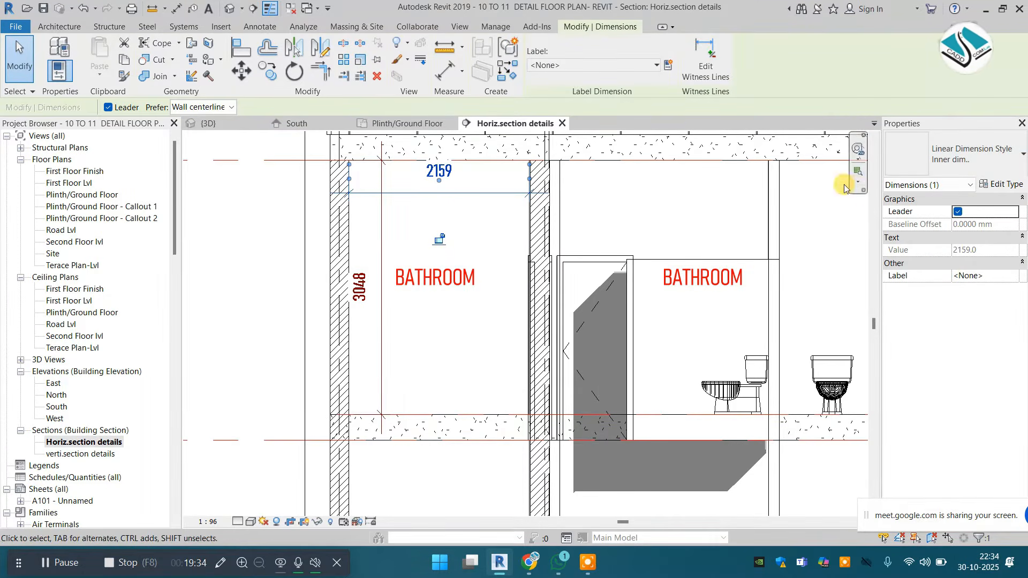
# Set the Inner dim.. dimension type to show leaders Beyond Witness Lines, with a dimension line extension of 1 mm
pyautogui.click(637, 67)
pyautogui.click(636, 67)
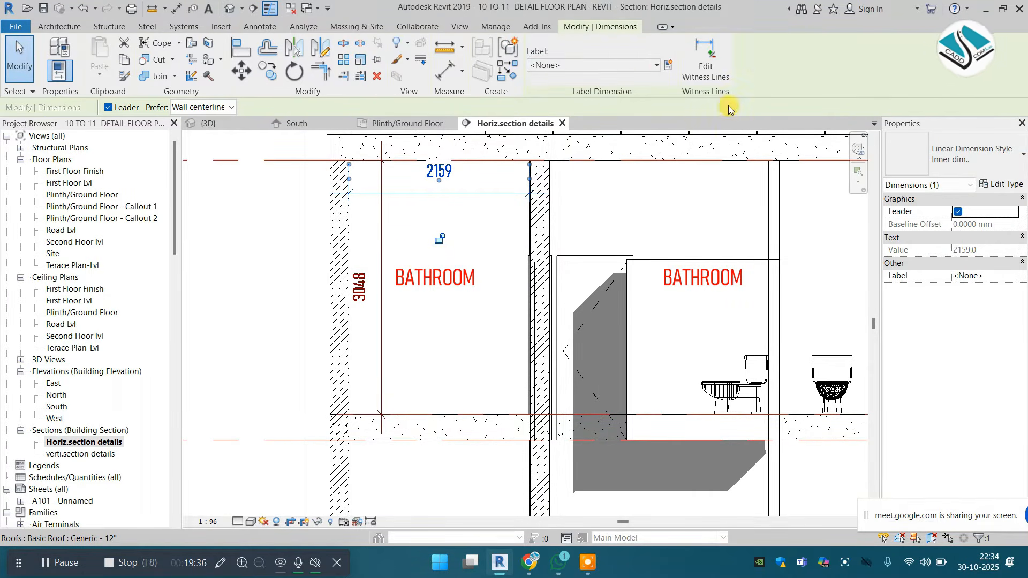
pyautogui.click(1003, 184)
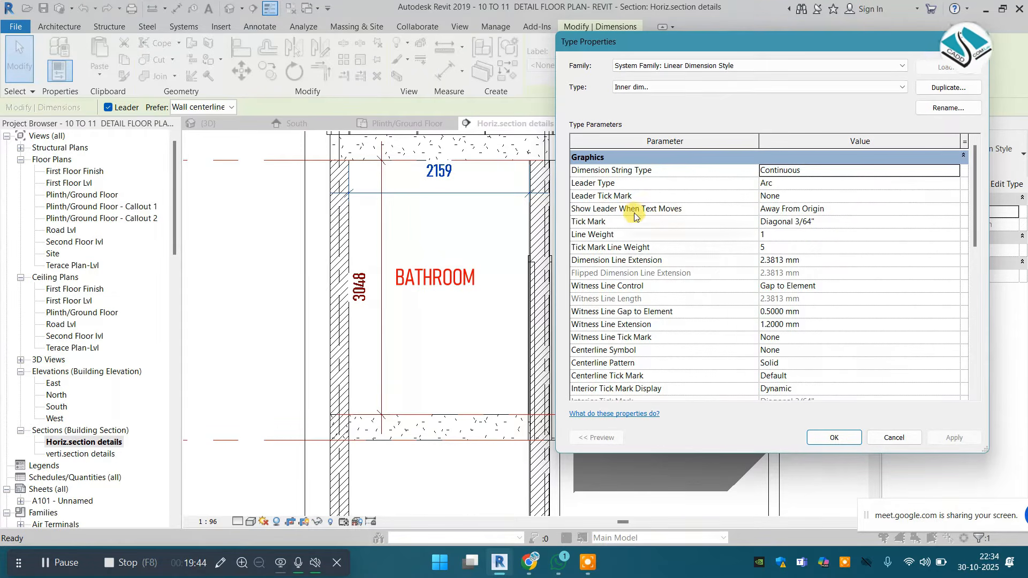
pyautogui.click(958, 211)
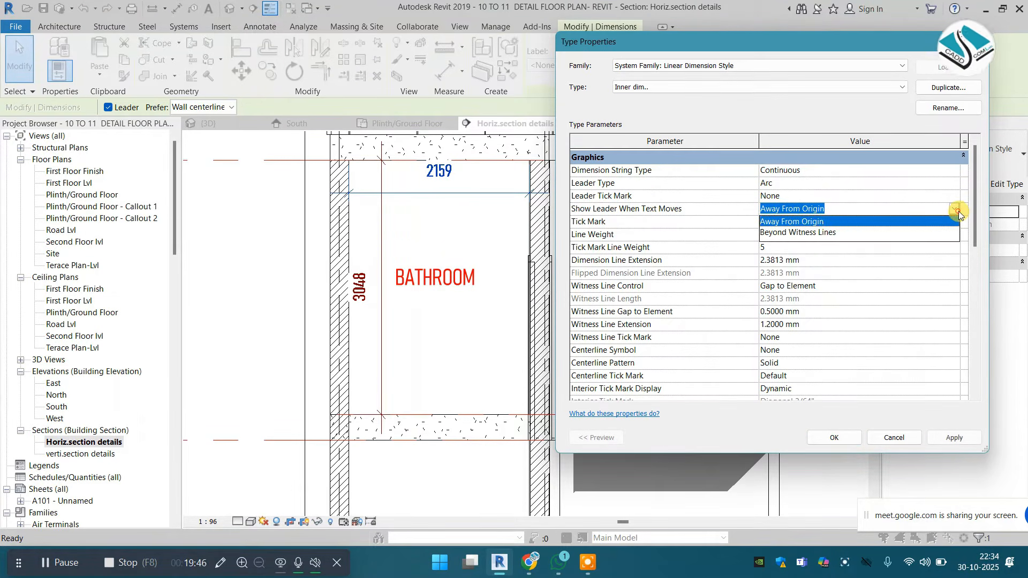
pyautogui.click(822, 229)
pyautogui.click(954, 438)
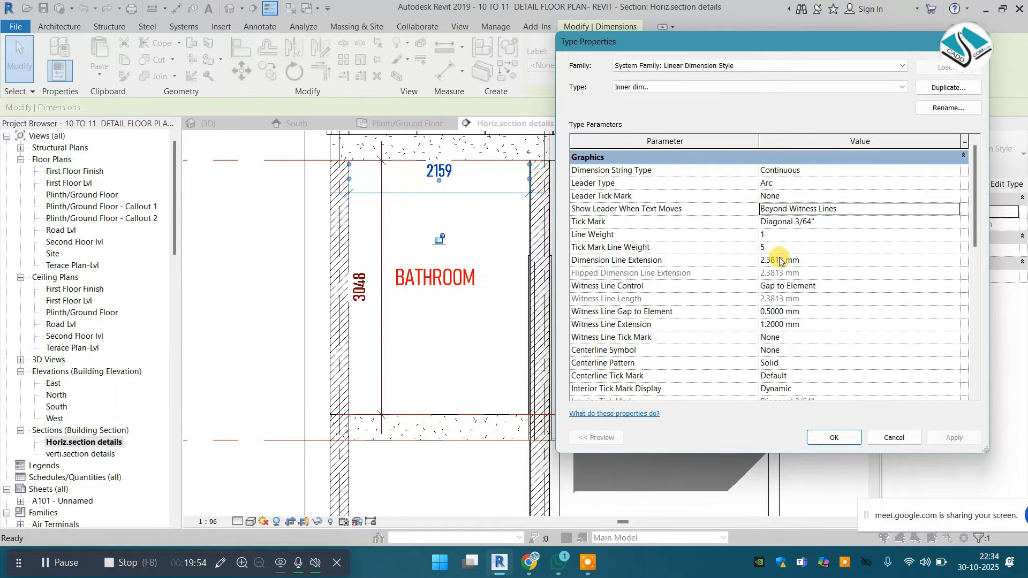
pyautogui.write('1.0')
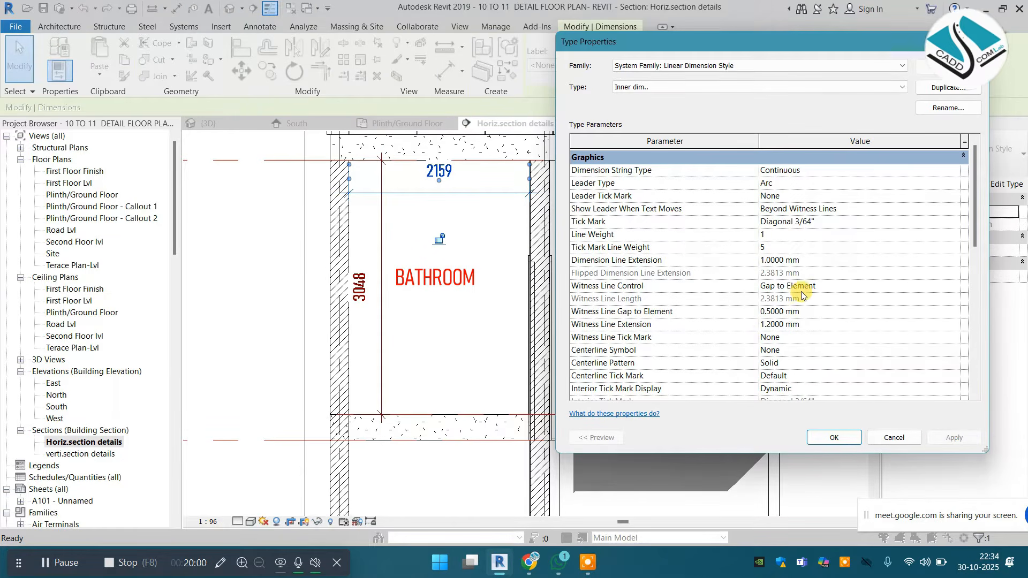
# Set the dimension type's witness line control to Fixed to Dimension Line with a witness line length of 1 mm
pyautogui.click(957, 287)
pyautogui.click(845, 309)
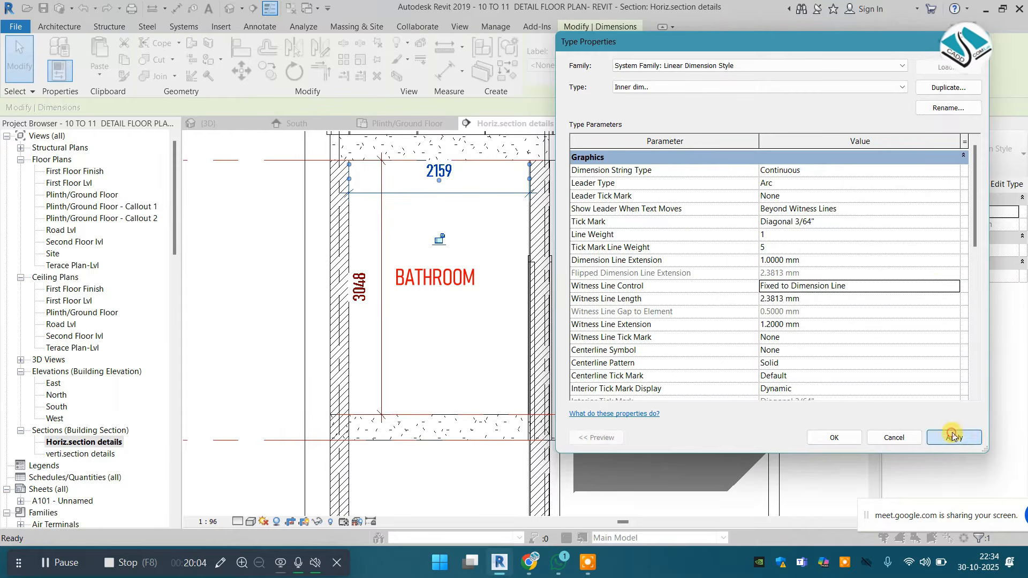
pyautogui.click(820, 298)
pyautogui.write('1.0')
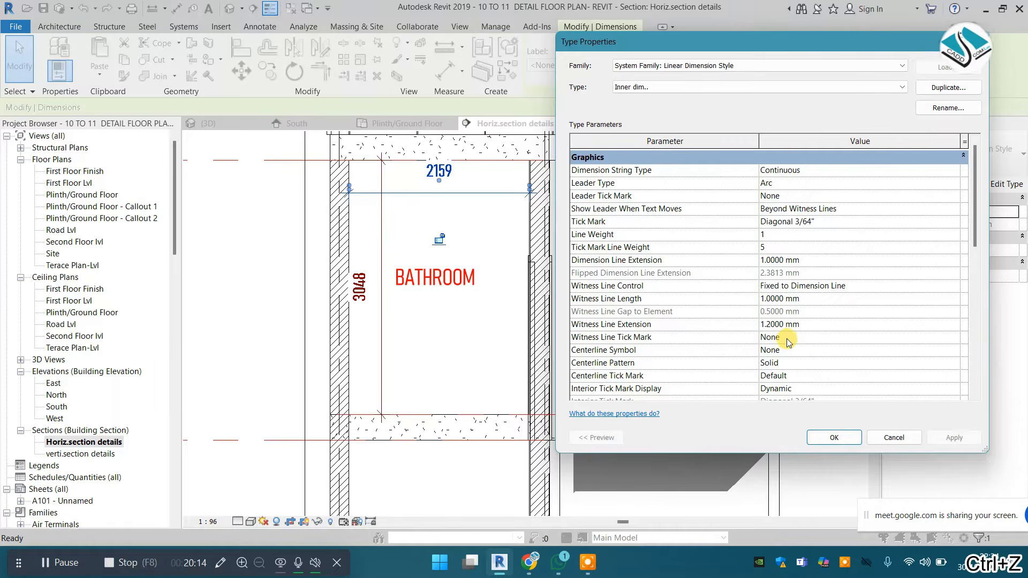
# Set the dimension line snap distance to 2 mm and accept the dimension type changes
pyautogui.scroll(-2, 788, 338)
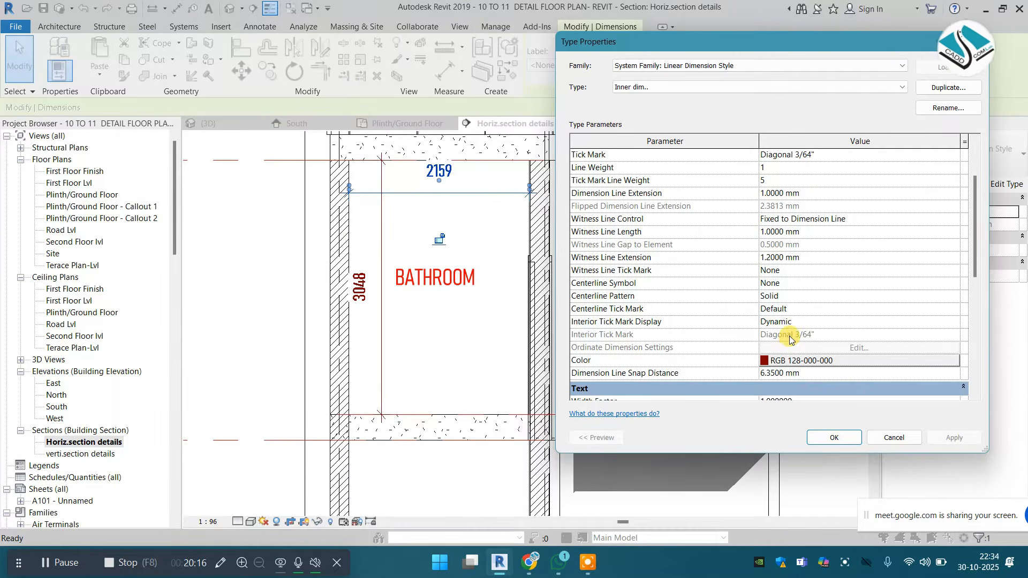
pyautogui.scroll(-1, 789, 338)
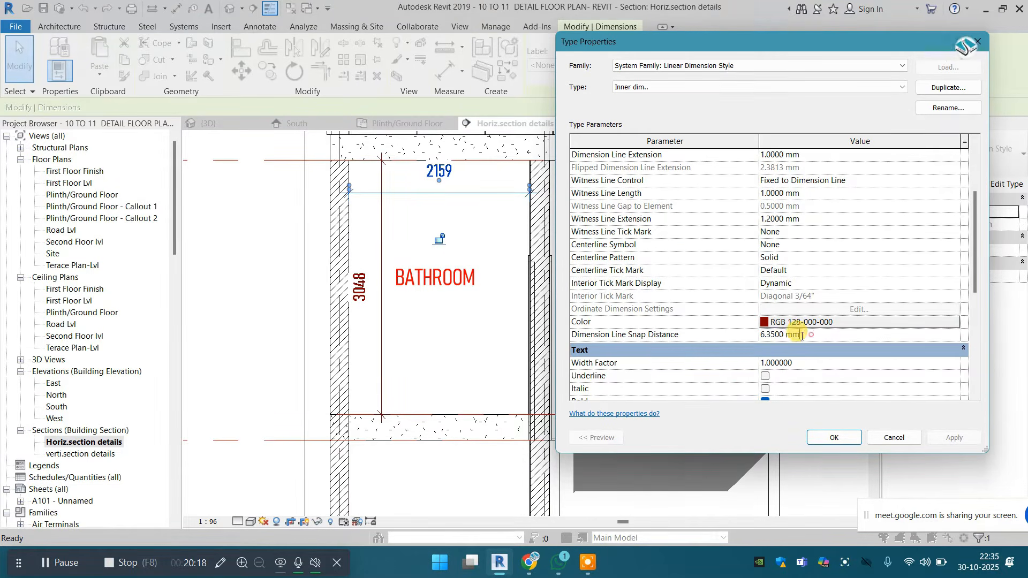
pyautogui.write('2')
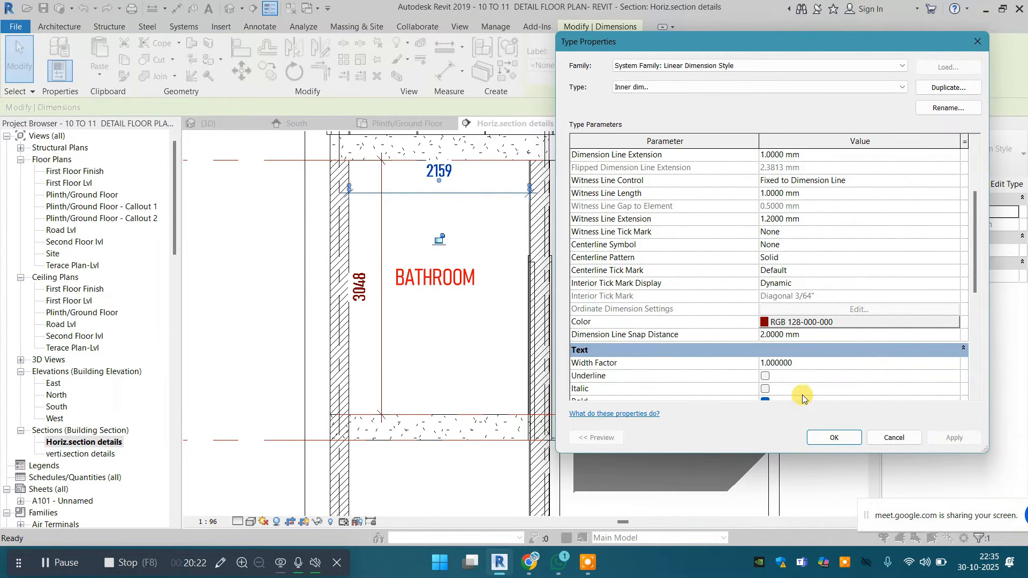
pyautogui.scroll(-4, 798, 393)
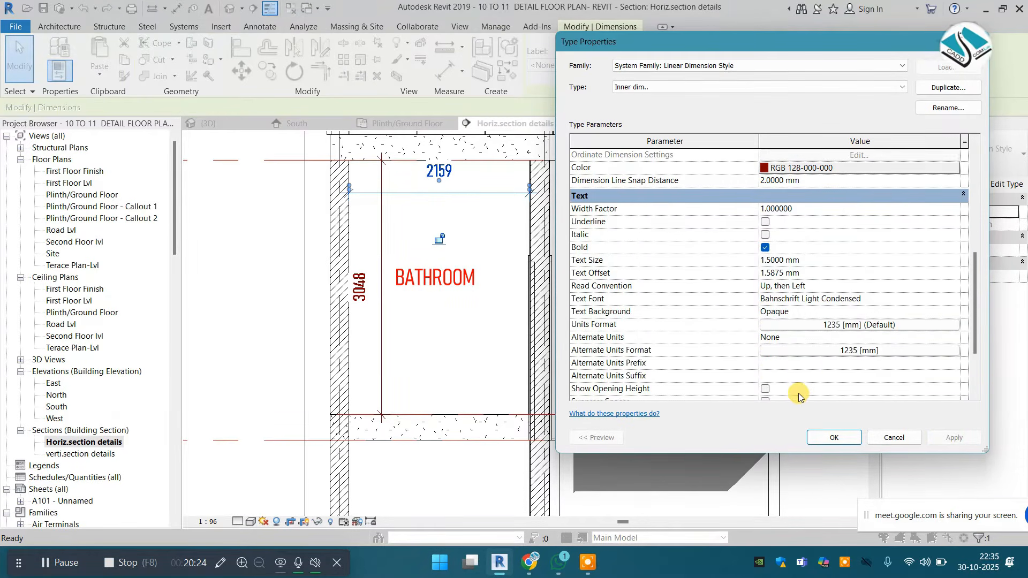
pyautogui.scroll(-1, 802, 394)
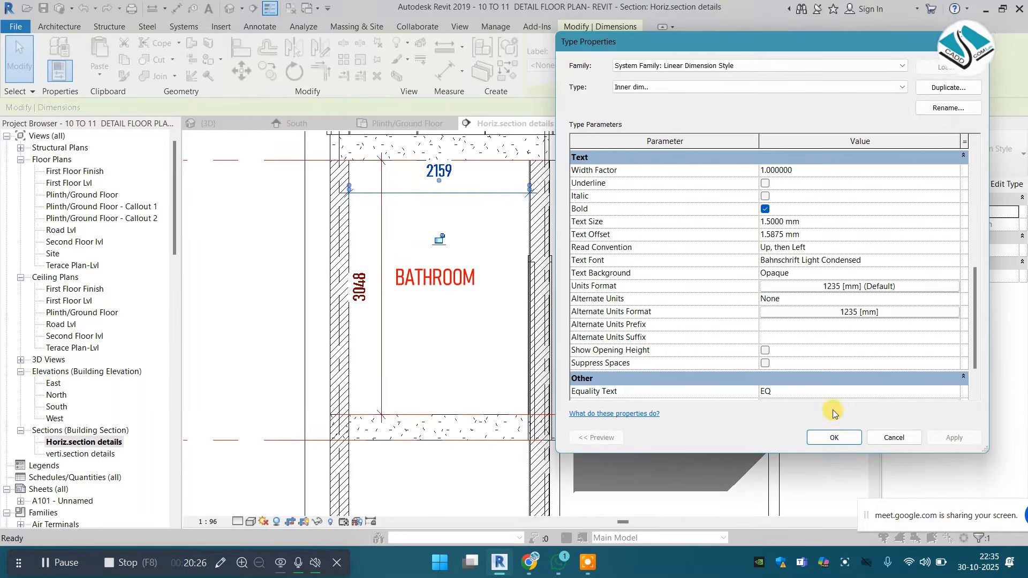
pyautogui.click(833, 438)
pyautogui.press('Escape')
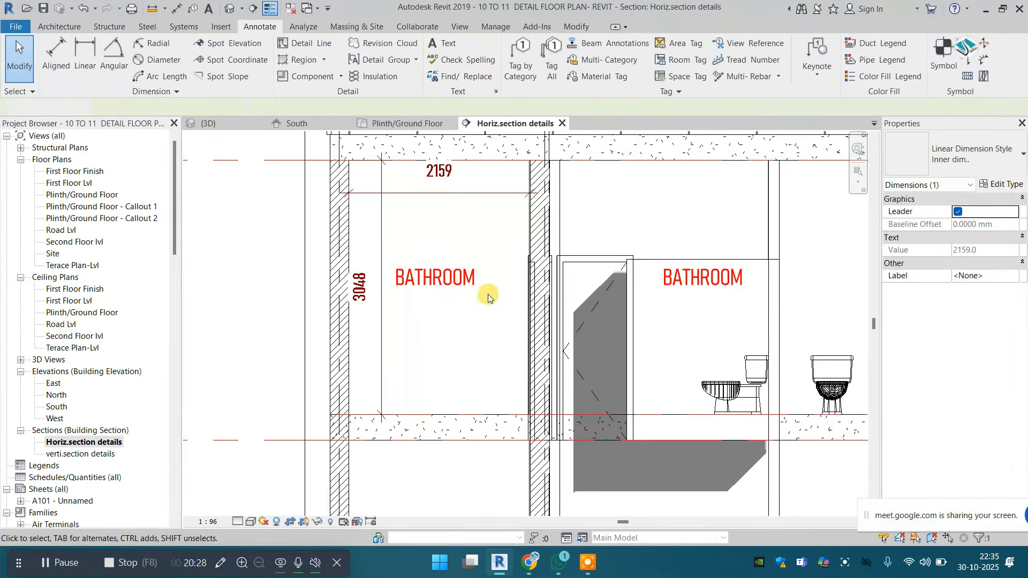
# Add a horizontal width dimension and a vertical slab-to-finish-level dimension to the upper-storey bathroom with the door
pyautogui.scroll(-3, 471, 280)
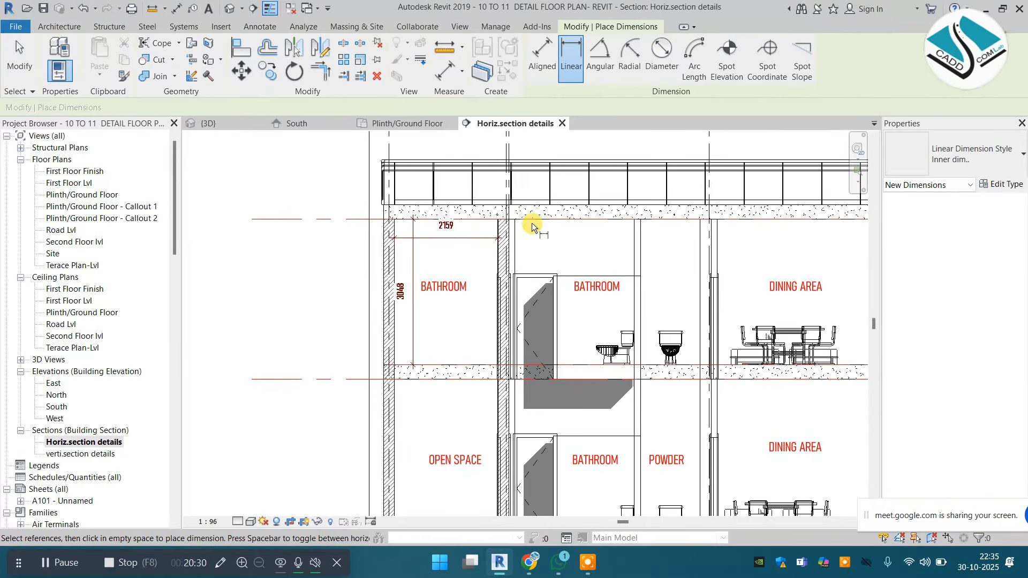
pyautogui.click(515, 221)
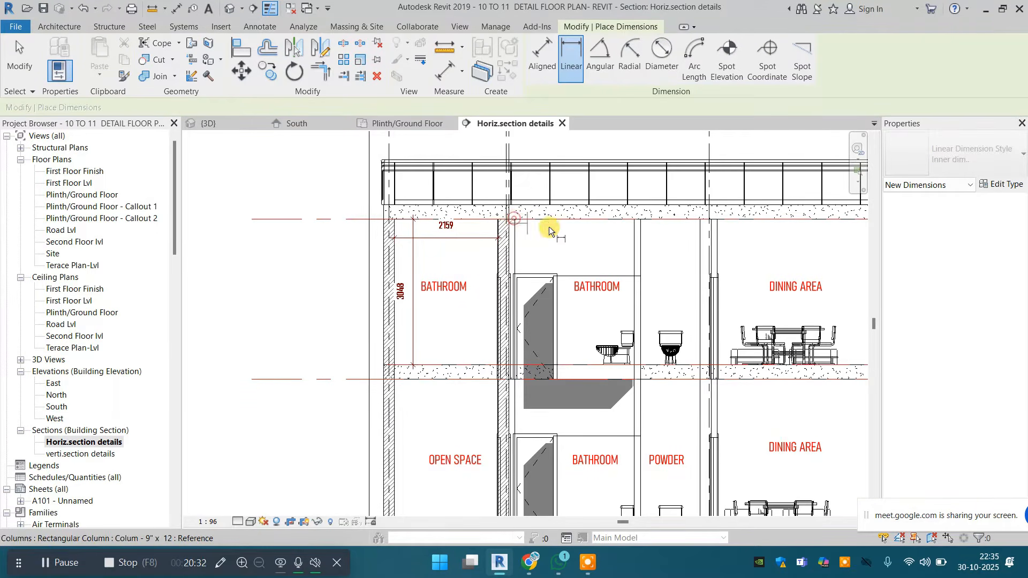
pyautogui.click(630, 224)
pyautogui.scroll(2, 615, 230)
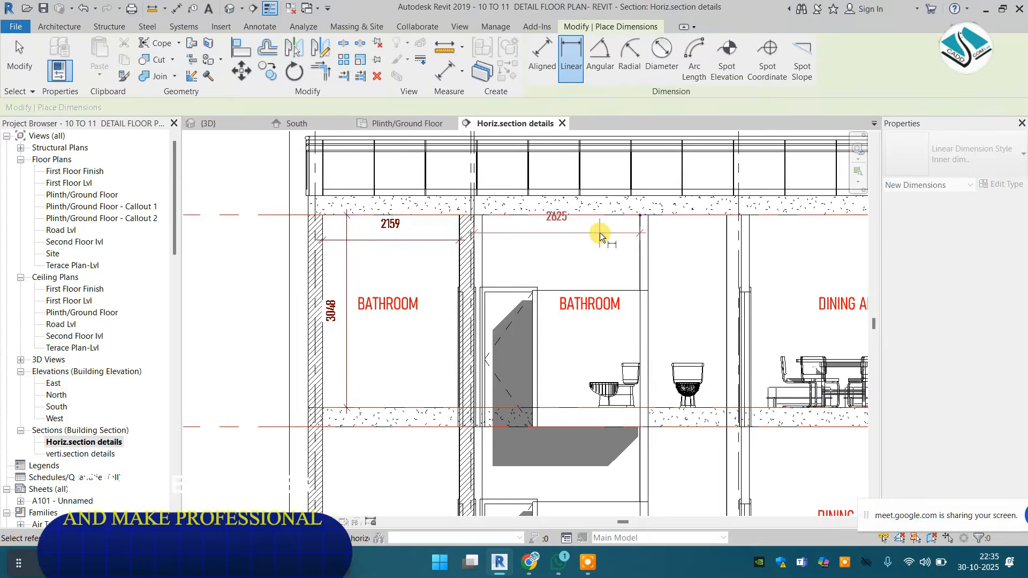
pyautogui.click(603, 225)
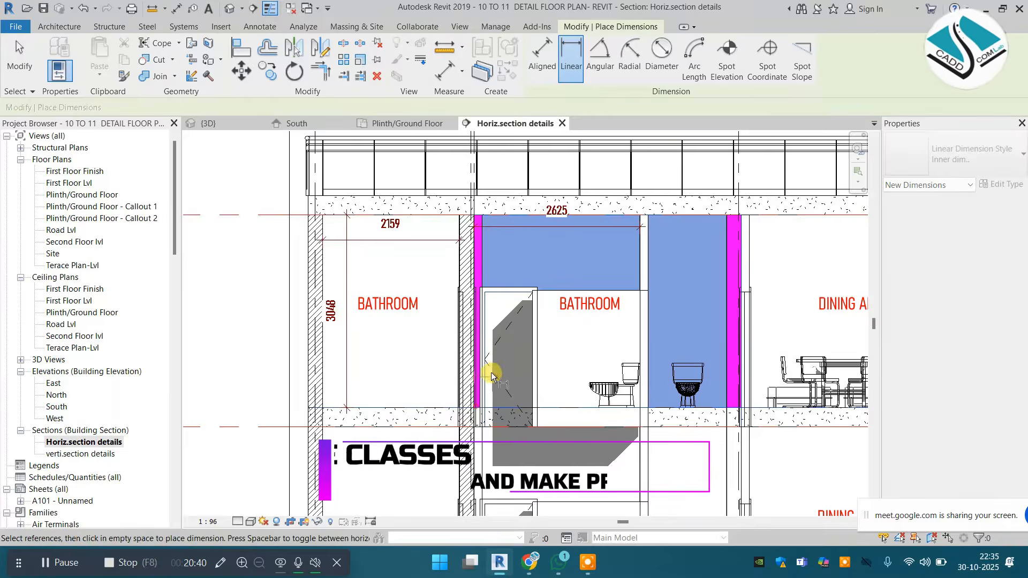
pyautogui.click(509, 239)
# Add a horizontal linear dimension across the narrow upper-storey toilet space beside the dining area, just below the slab
pyautogui.scroll(-1, 527, 268)
pyautogui.moveTo(562, 284); pyautogui.dragTo(459, 292, button='middle')
pyautogui.scroll(2, 529, 230)
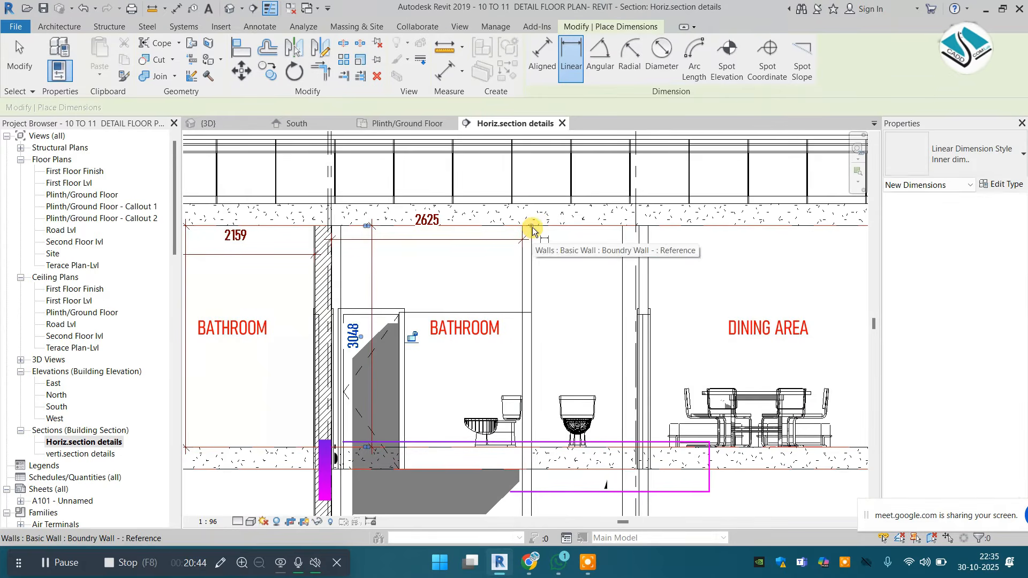
pyautogui.click(530, 230)
pyautogui.click(624, 229)
pyautogui.click(597, 244)
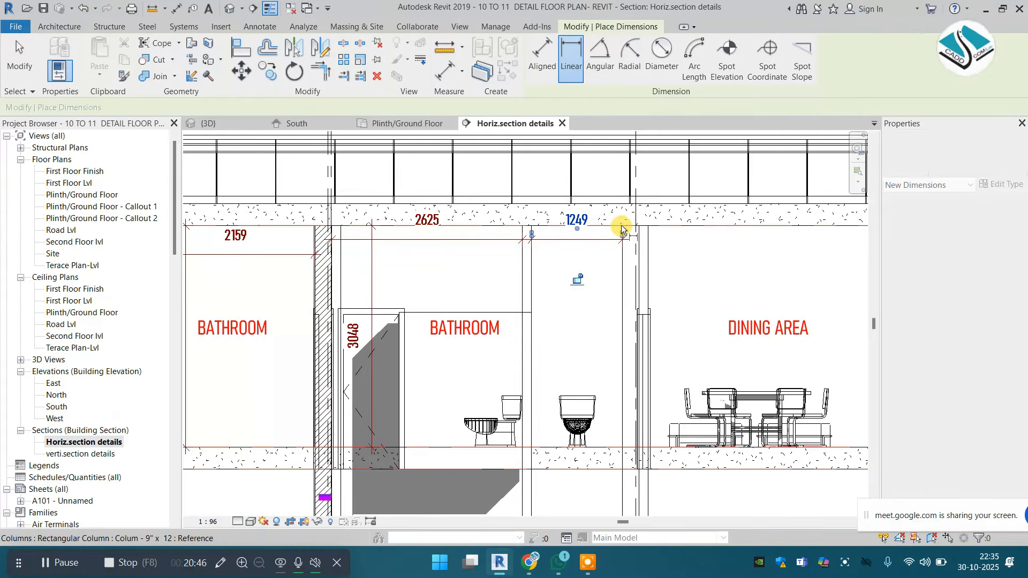
# Add a vertical linear dimension in the narrow upper-storey toilet space, from the First Floor Finish level to the slab underside
pyautogui.click(621, 446)
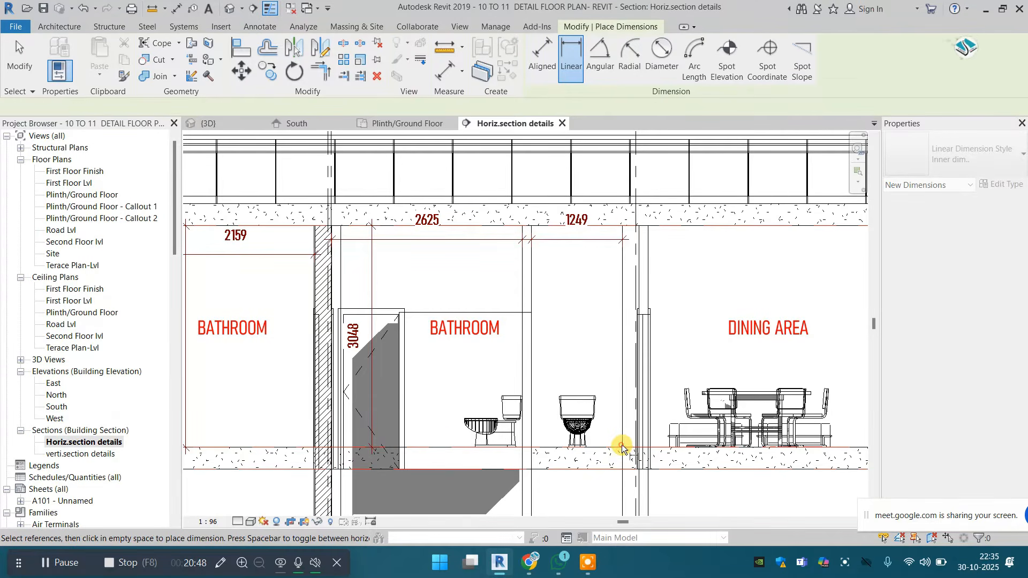
pyautogui.click(621, 448)
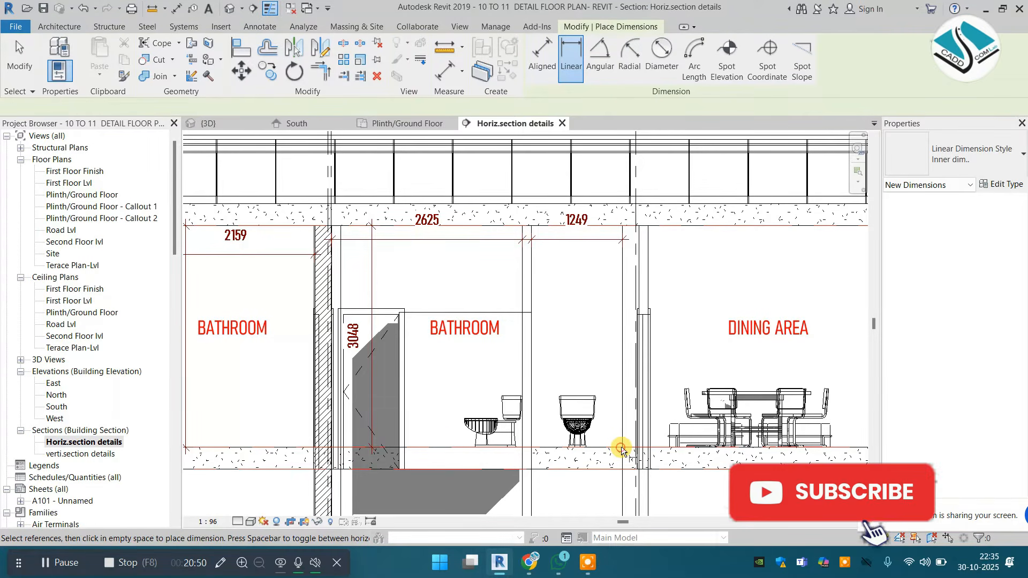
pyautogui.click(532, 447)
pyautogui.click(531, 448)
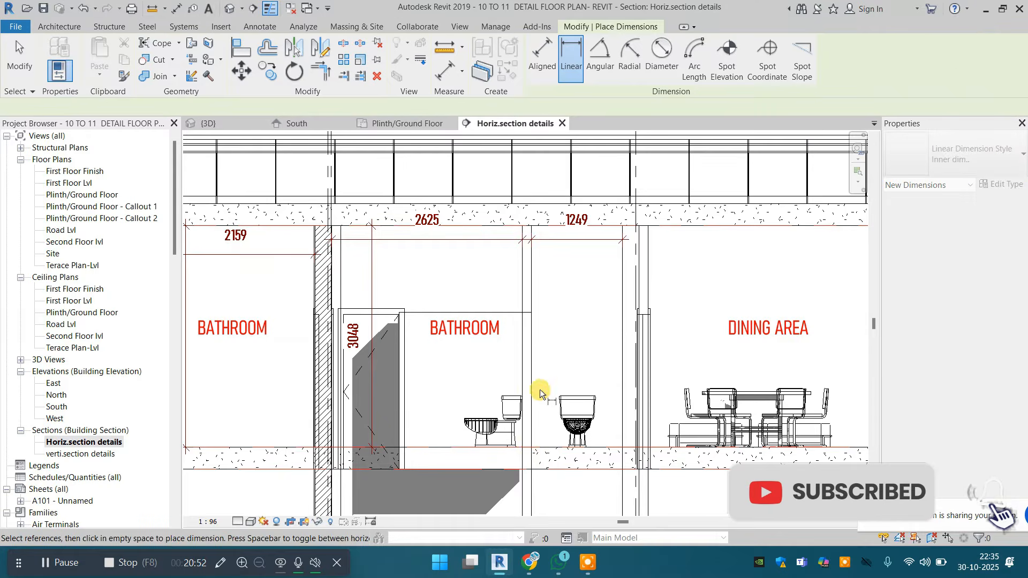
pyautogui.click(529, 225)
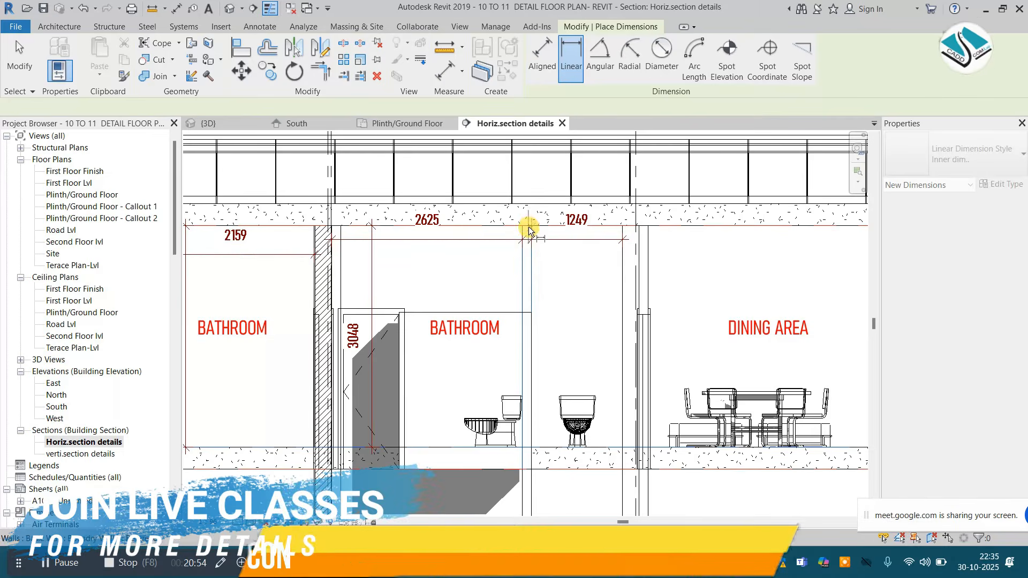
pyautogui.click(556, 308)
# Dimension the terrace railing's height and the roof slab's thickness vertically at the outer edge of the building
pyautogui.scroll(-2, 495, 276)
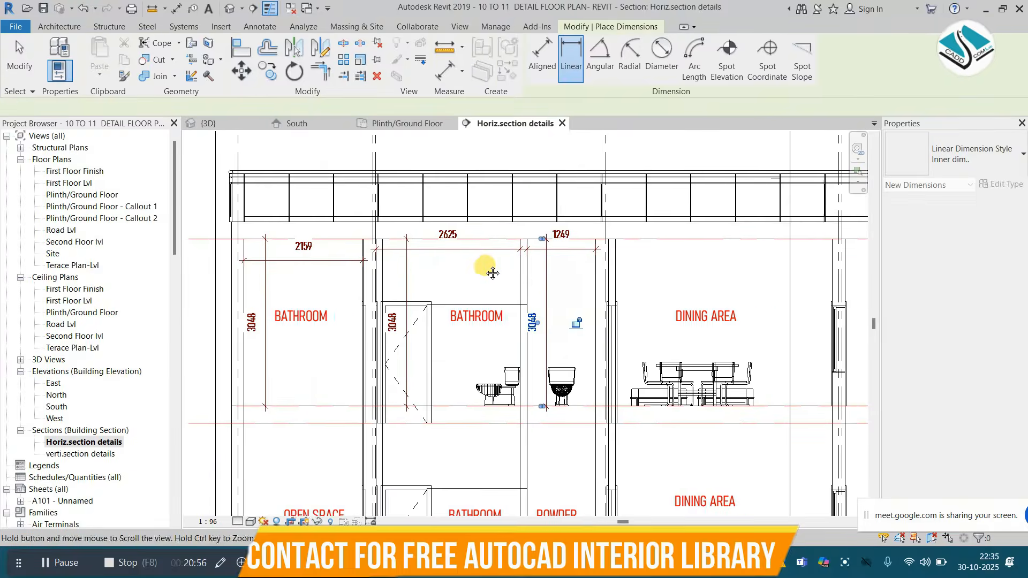
pyautogui.scroll(3, 385, 192)
pyautogui.click(366, 170)
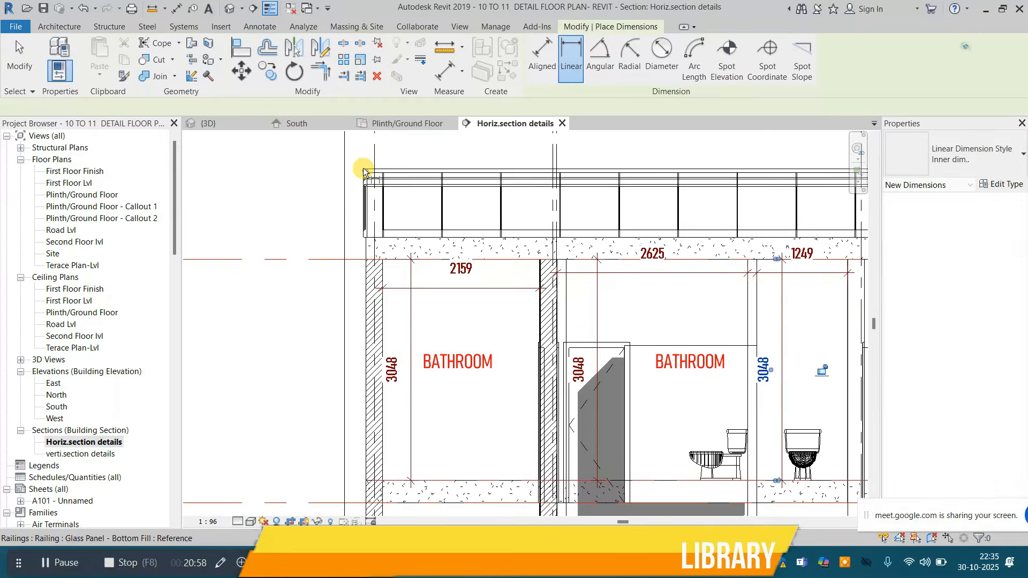
pyautogui.click(364, 236)
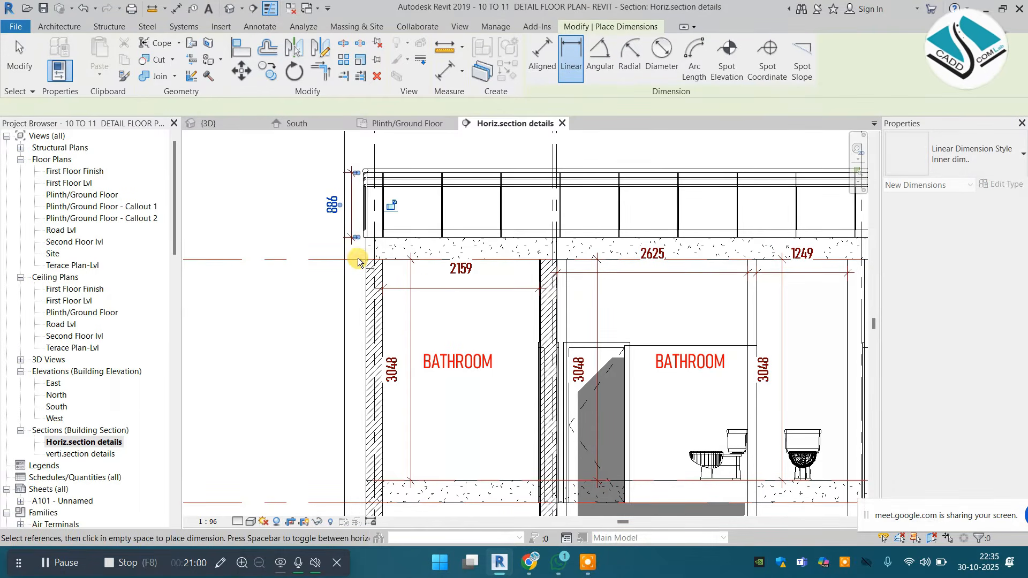
pyautogui.click(366, 242)
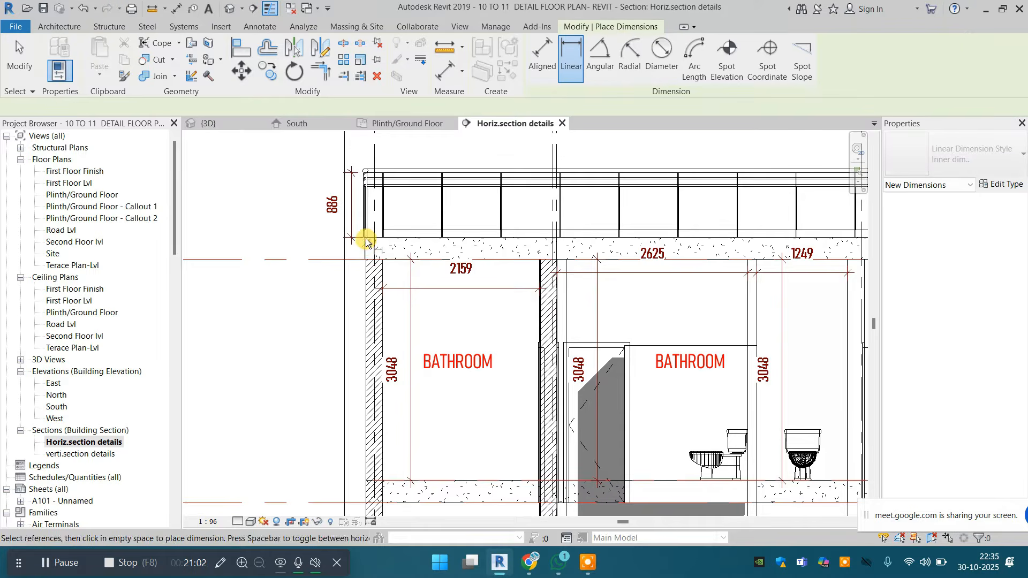
pyautogui.click(366, 240)
pyautogui.click(351, 239)
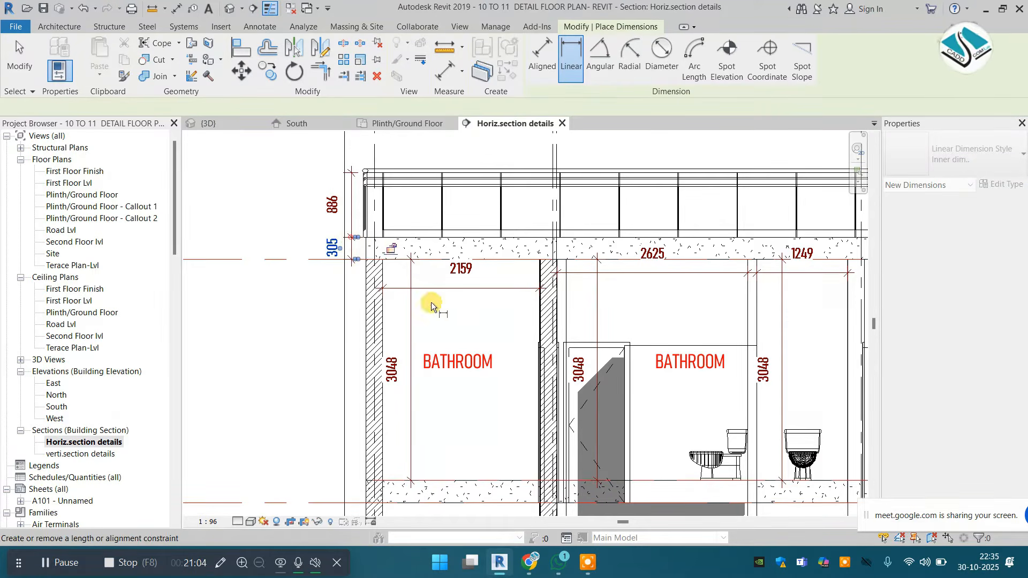
# Add a vertical floor-to-slab dimension and a horizontal wall-to-wall dimension to the ground-floor open space
pyautogui.scroll(-2, 432, 316)
pyautogui.moveTo(432, 319); pyautogui.dragTo(358, 181, button='middle')
pyautogui.scroll(-1, 393, 216)
pyautogui.scroll(1, 433, 301)
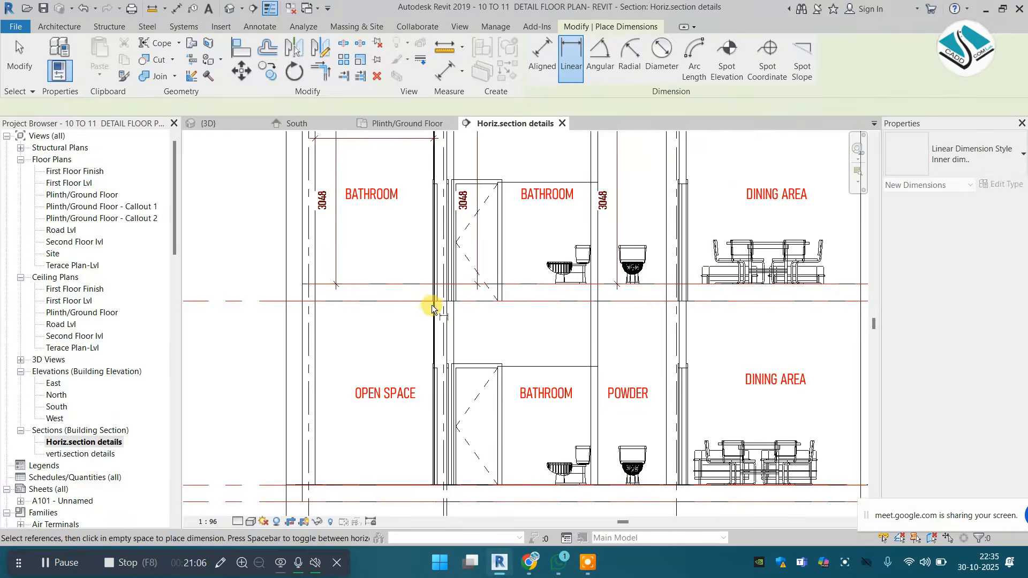
pyautogui.moveTo(435, 347); pyautogui.dragTo(440, 280, button='middle')
pyautogui.click(436, 421)
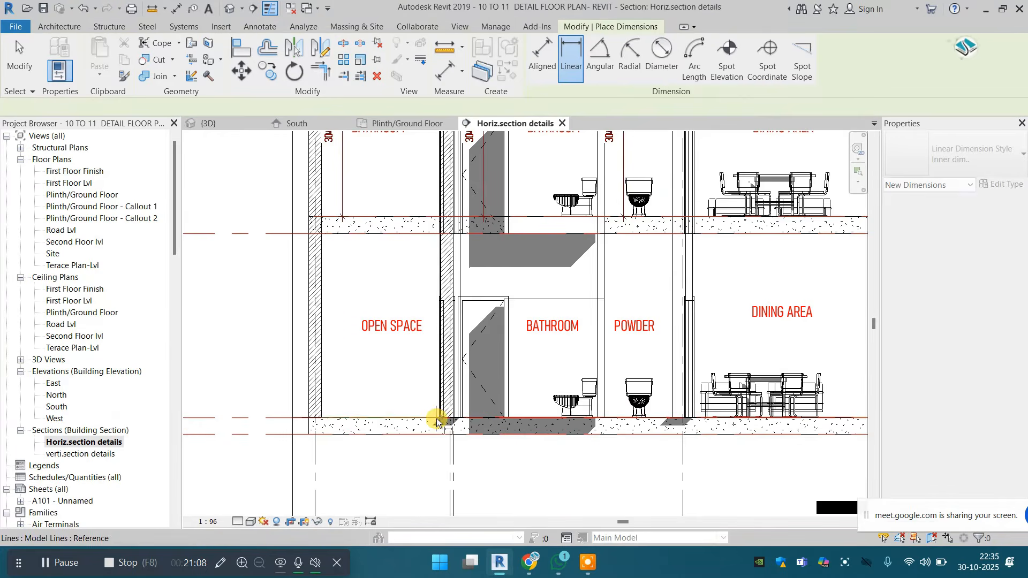
pyautogui.click(341, 273)
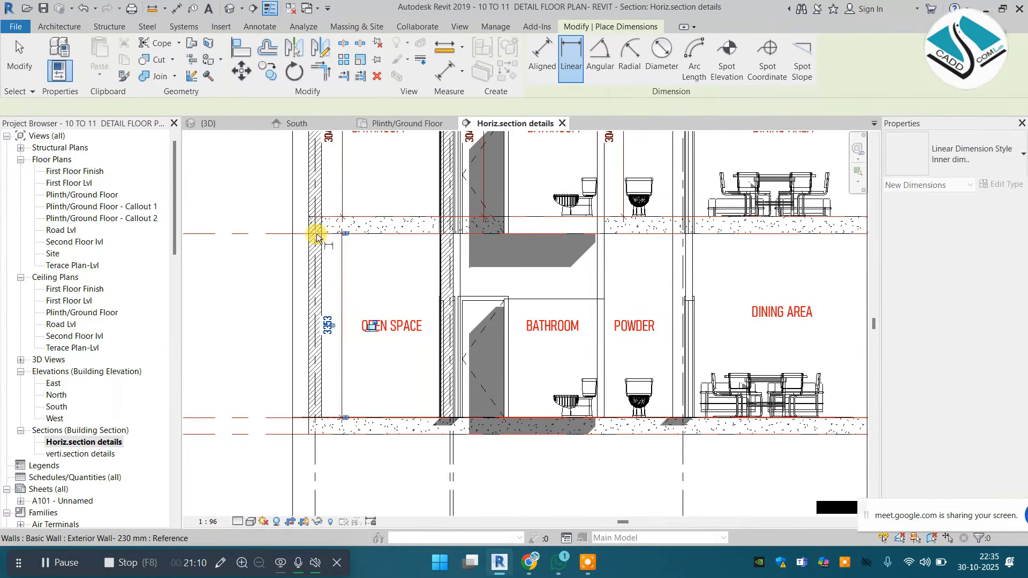
pyautogui.click(442, 235)
pyautogui.click(415, 263)
# Add a vertical linear dimension from floor to slab underside in the ground-floor bathroom, beside the powder room wall
pyautogui.moveTo(452, 269); pyautogui.dragTo(384, 258, button='middle')
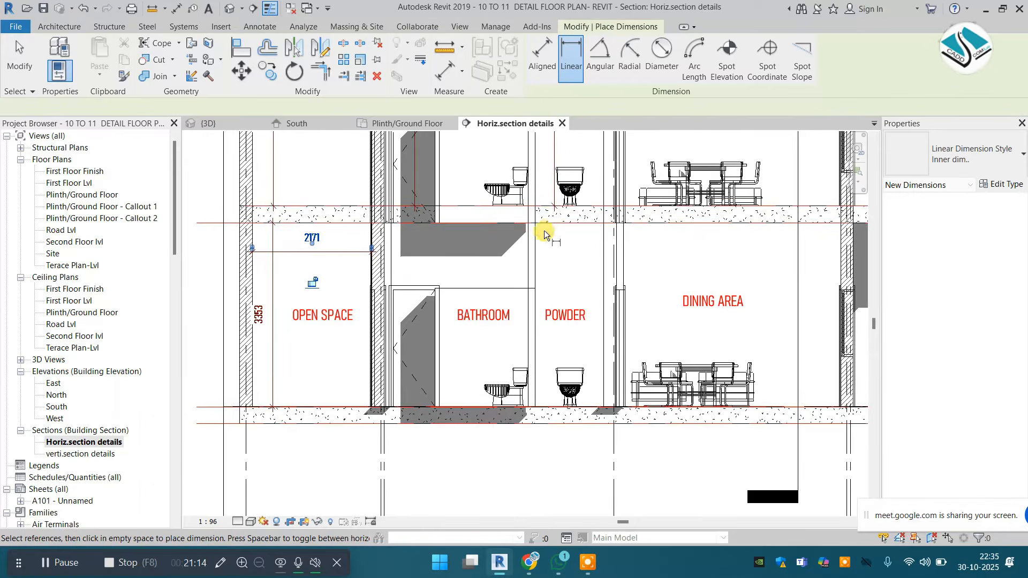
pyautogui.click(529, 411)
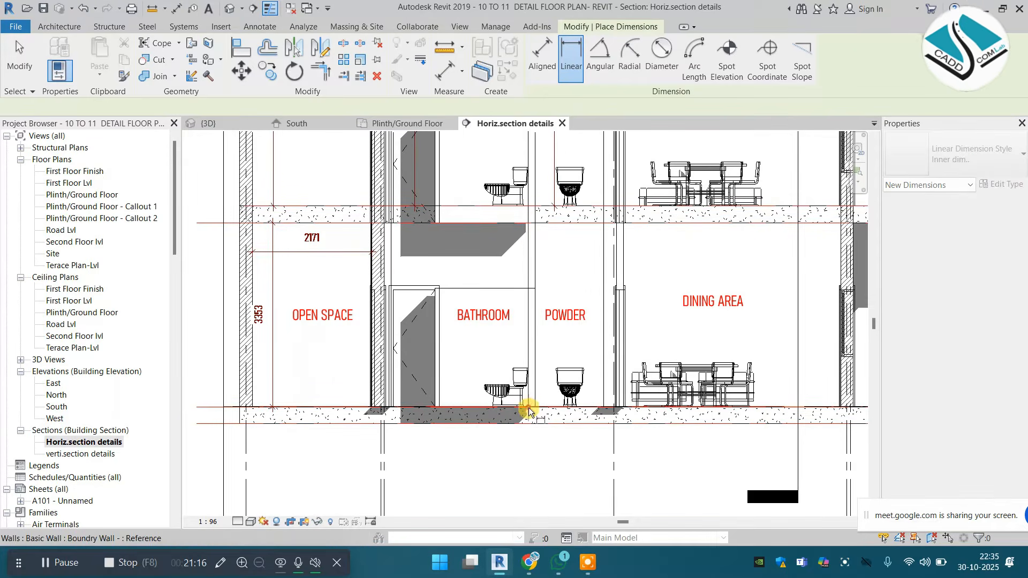
pyautogui.click(520, 330)
# Add a horizontal wall-to-wall linear dimension across the ground-floor powder room, just below the slab
pyautogui.moveTo(530, 255); pyautogui.dragTo(482, 252, button='middle')
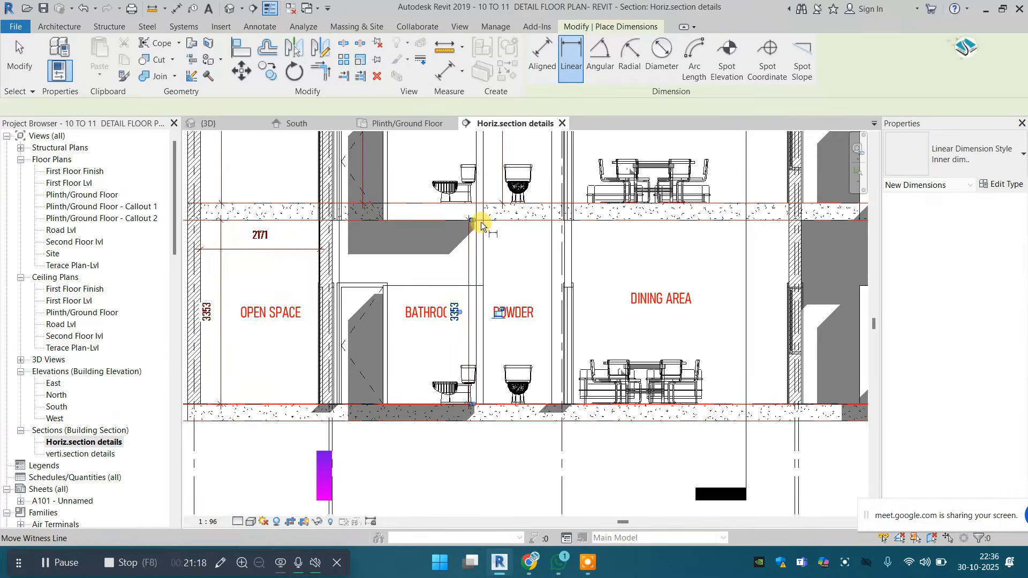
pyautogui.click(484, 220)
pyautogui.click(559, 223)
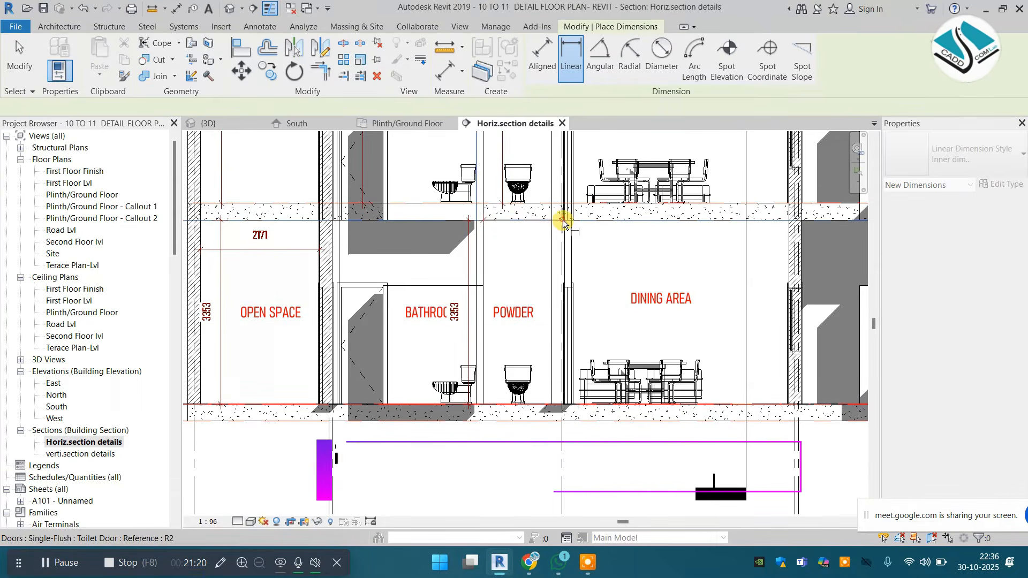
pyautogui.click(550, 250)
# Add a horizontal wall-to-wall dimension and a vertical floor-to-slab dimension to the ground-floor dining area
pyautogui.moveTo(572, 227); pyautogui.dragTo(506, 226, button='middle')
pyautogui.click(505, 226)
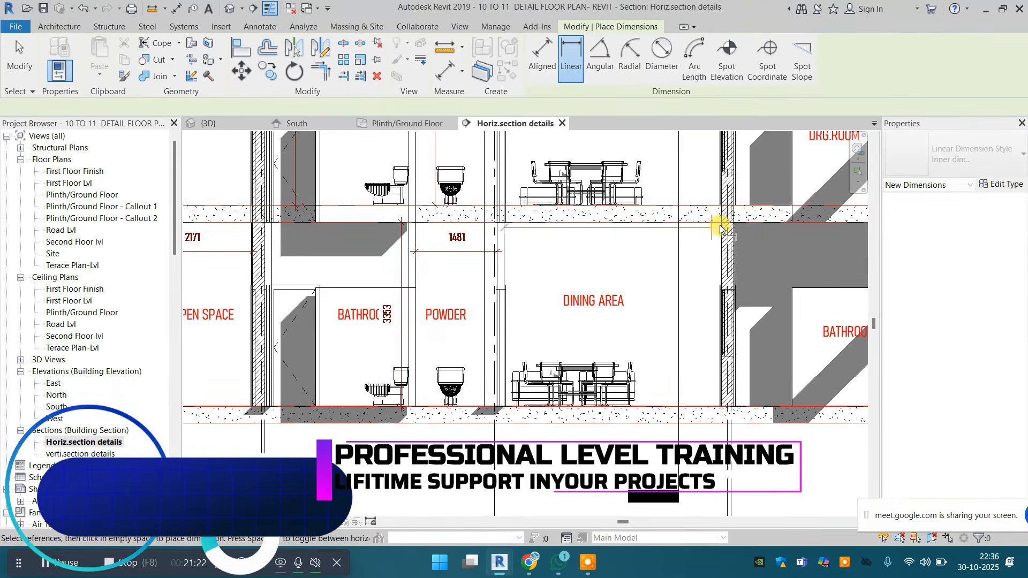
pyautogui.click(720, 227)
pyautogui.click(516, 252)
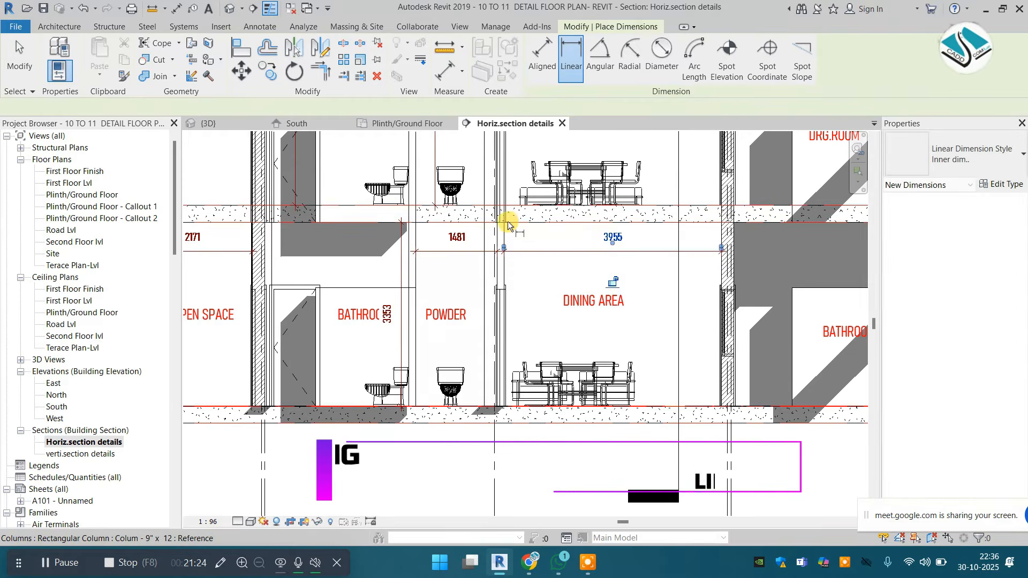
pyautogui.click(503, 223)
pyautogui.click(494, 409)
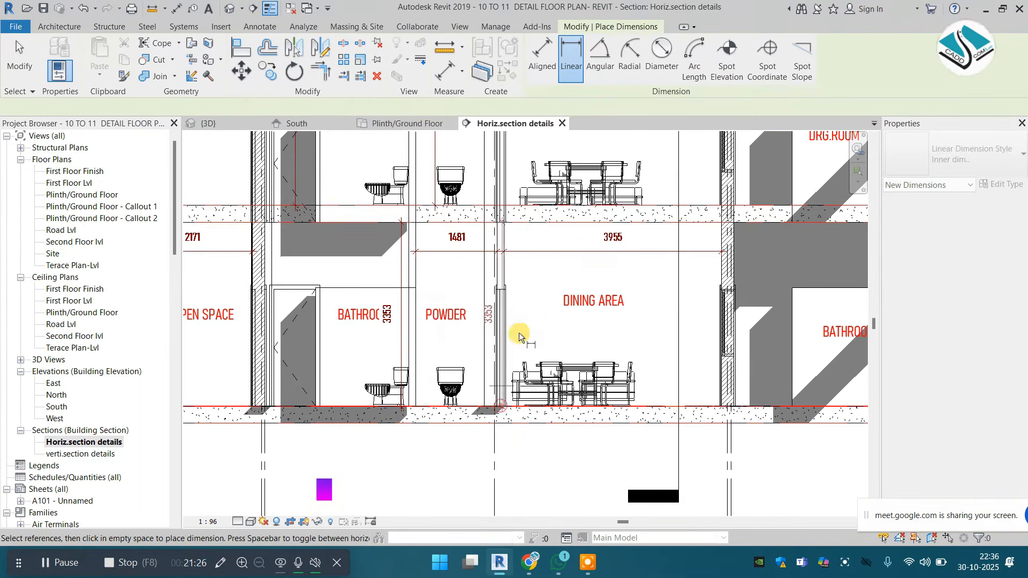
pyautogui.click(539, 312)
# Add a vertical linear dimension from the terrace slab up to the underside of the topmost roof slab
pyautogui.scroll(-4, 546, 289)
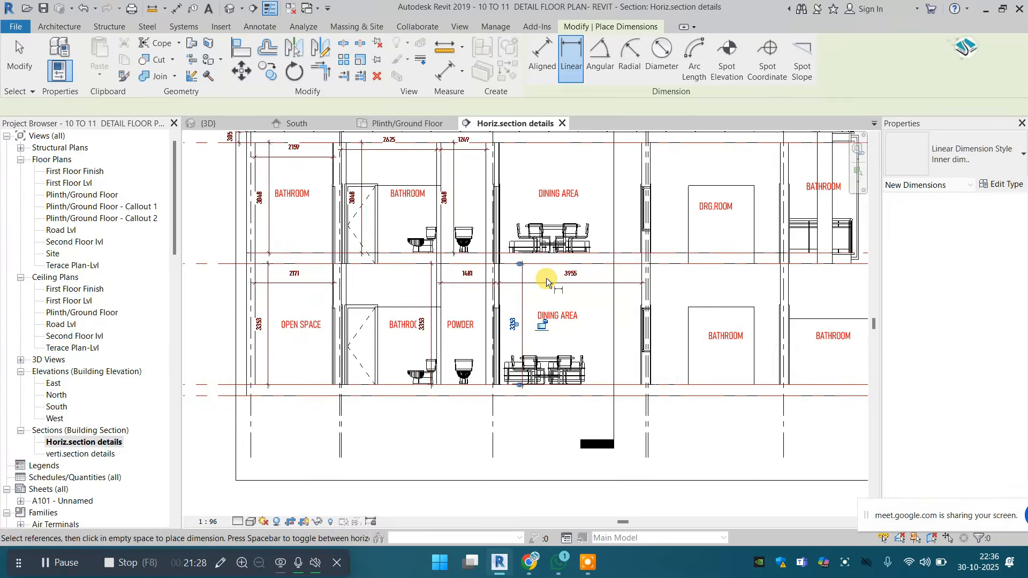
pyautogui.scroll(1, 541, 252)
pyautogui.scroll(-2, 536, 230)
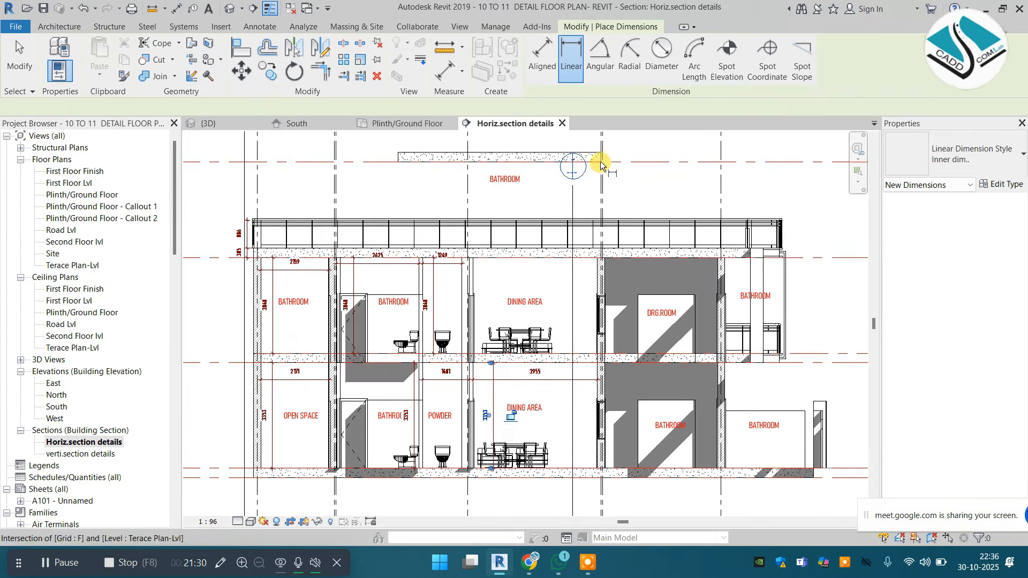
pyautogui.scroll(3, 600, 164)
pyautogui.click(597, 248)
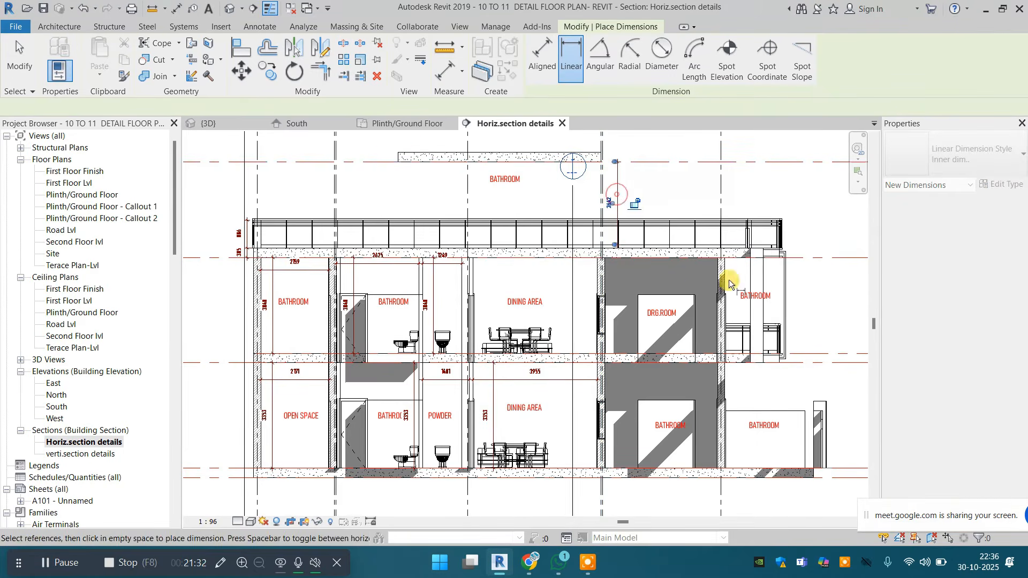
# Dimension the full width of the topmost roof slab horizontally, placing the dimension line above the slab
pyautogui.scroll(-2, 586, 236)
pyautogui.scroll(5, 619, 211)
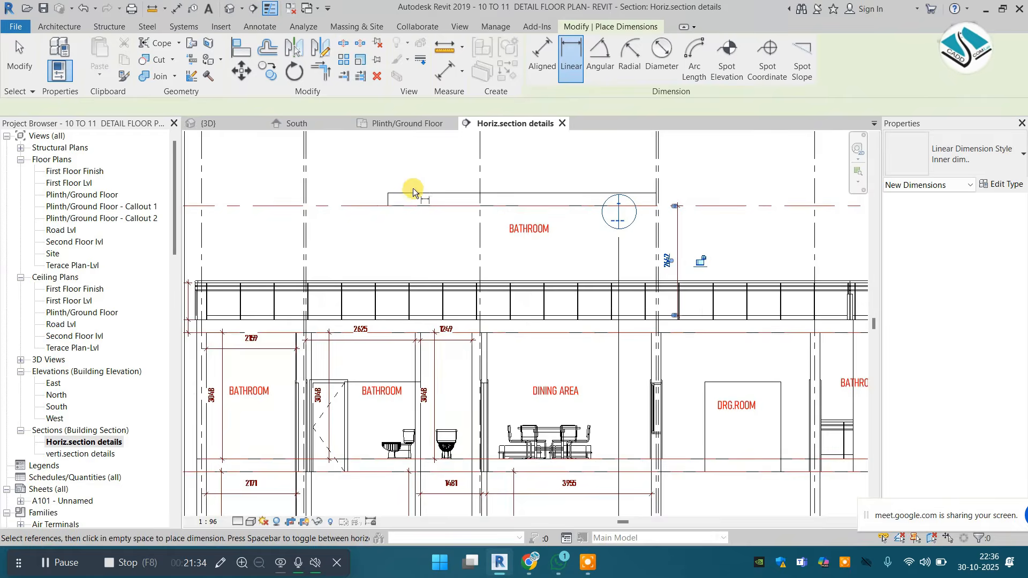
pyautogui.click(656, 193)
pyautogui.click(619, 174)
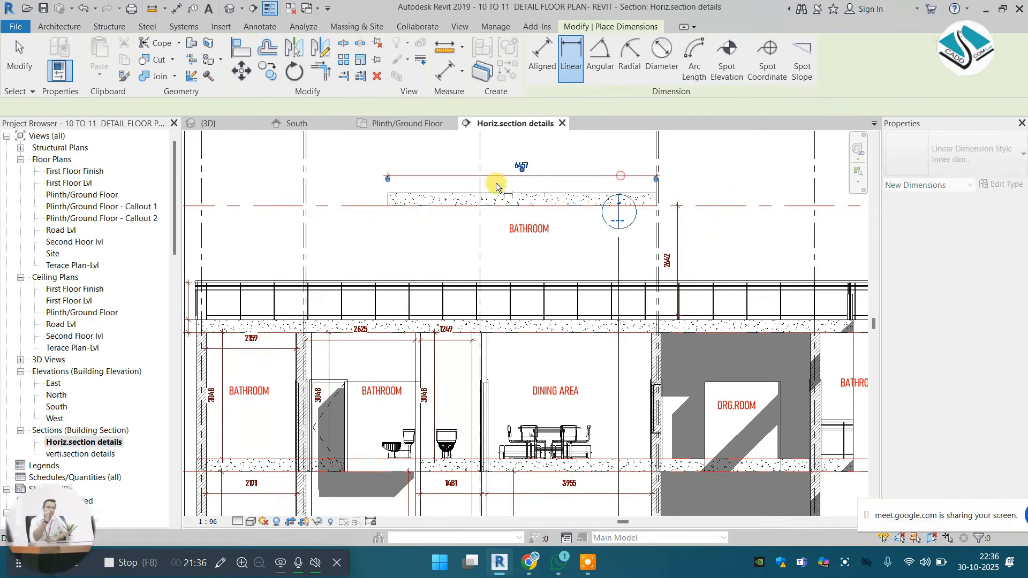
# Add a vertical linear dimension along the upper-storey balcony's outer edge, spanning its full height
pyautogui.moveTo(736, 303); pyautogui.dragTo(453, 172, button='middle')
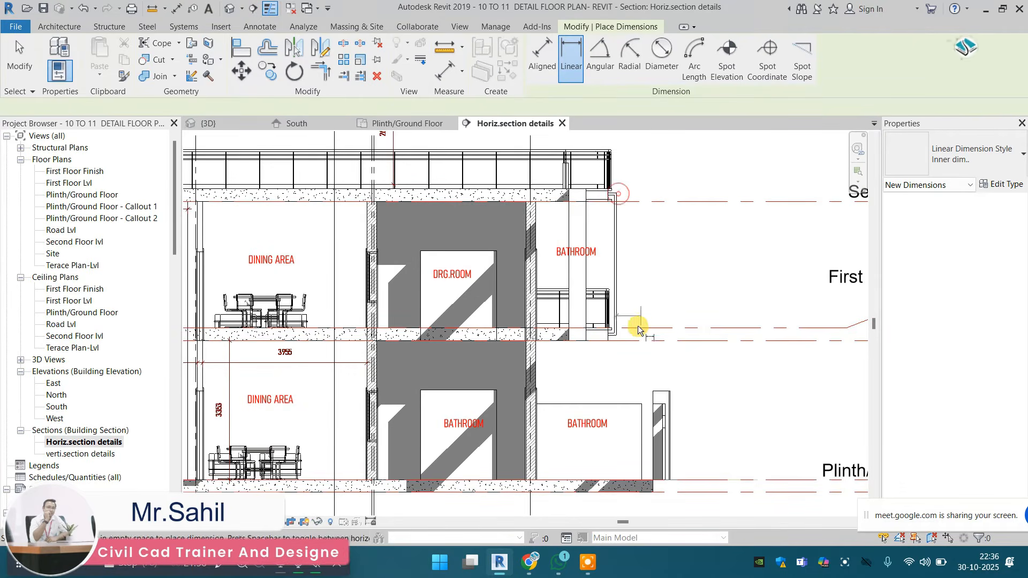
pyautogui.click(609, 339)
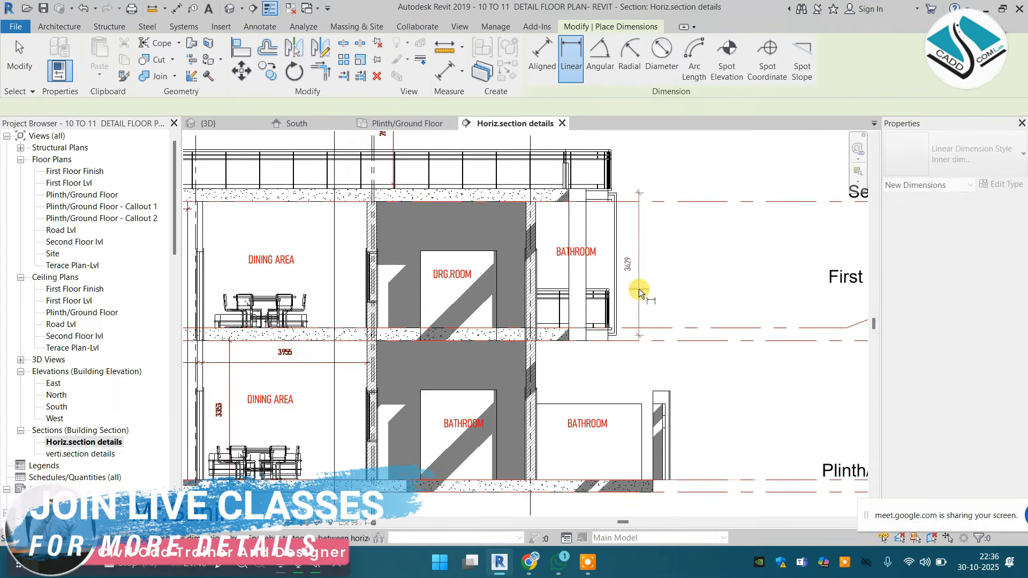
pyautogui.click(638, 288)
# Dimension the ground-floor space horizontally from the house's outer wall to the boundary wall, and the boundary wall's height vertically
pyautogui.moveTo(578, 313); pyautogui.dragTo(511, 222, button='middle')
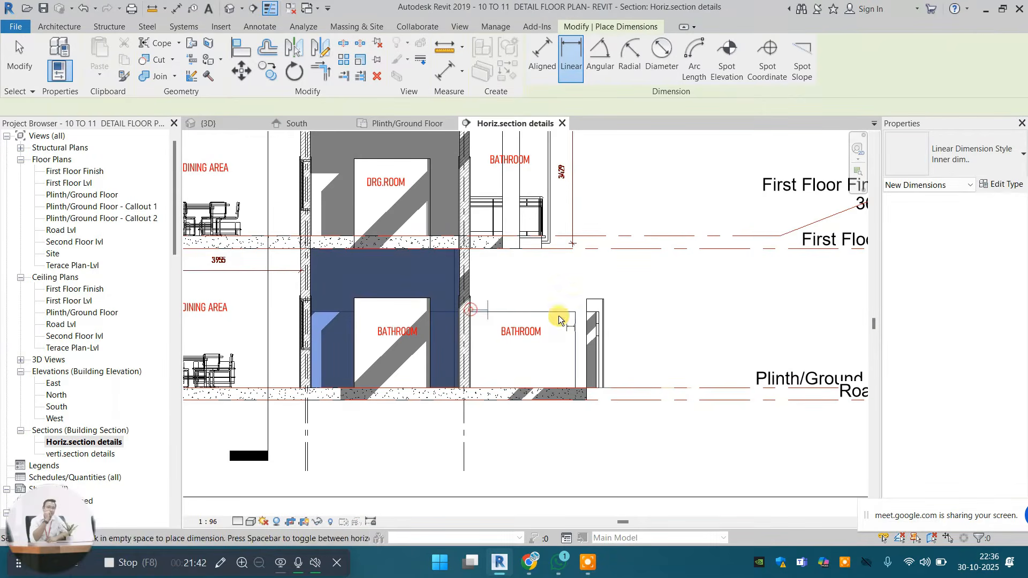
pyautogui.click(570, 288)
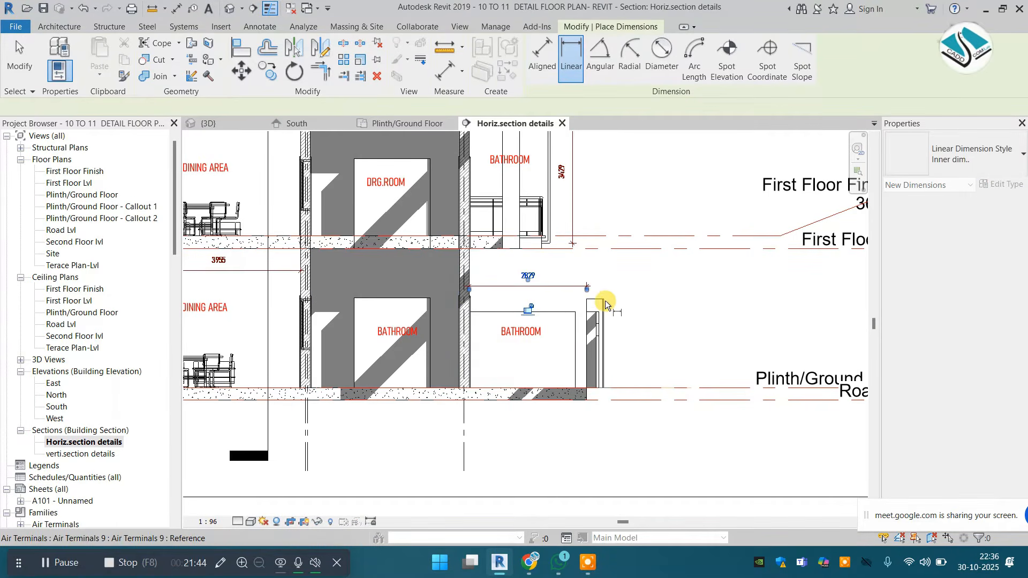
pyautogui.scroll(-3, 582, 360)
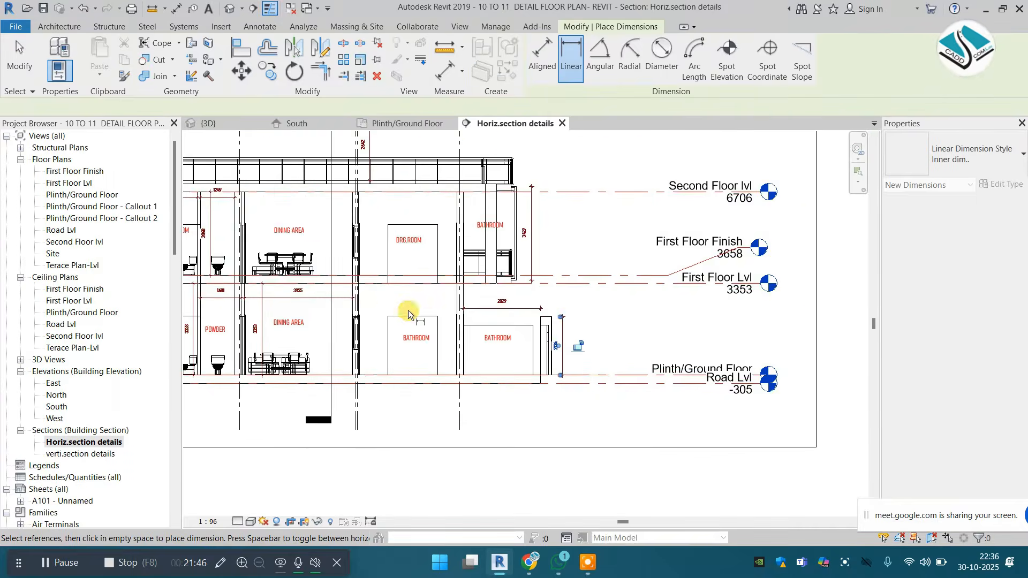
pyautogui.scroll(2, 560, 329)
pyautogui.press('Escape')
pyautogui.press('Escape')
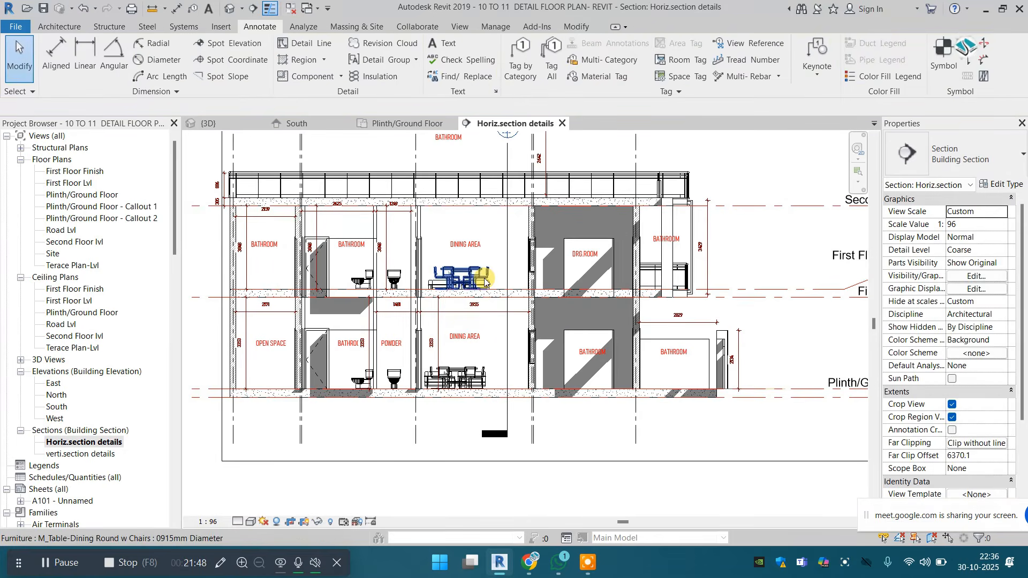
# Create a rectangular filled region about 229 by 428 mm at the top of the upper-storey exterior wall, directly beneath the slab
pyautogui.moveTo(552, 249); pyautogui.dragTo(558, 278, button='middle')
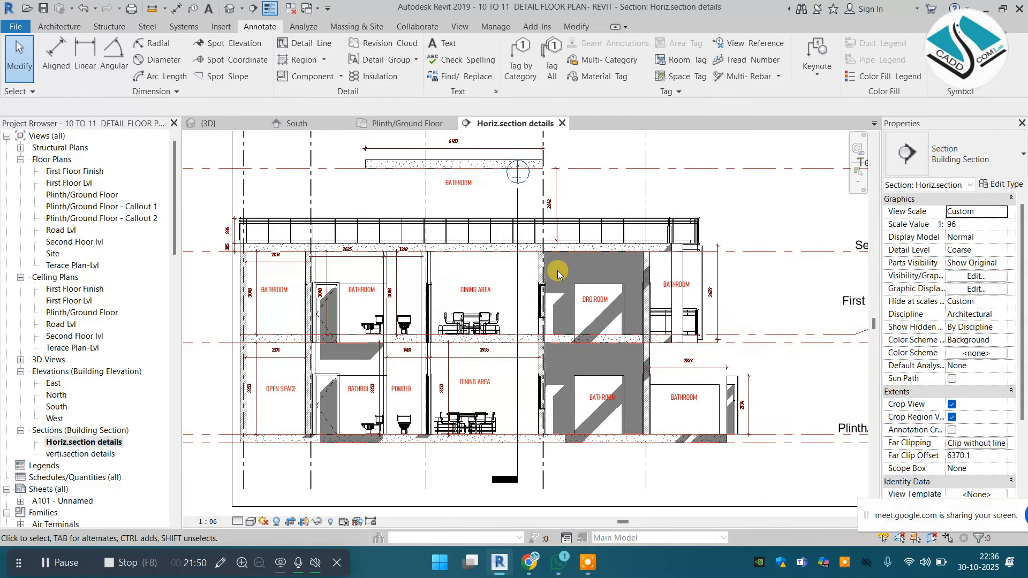
pyautogui.scroll(5, 276, 249)
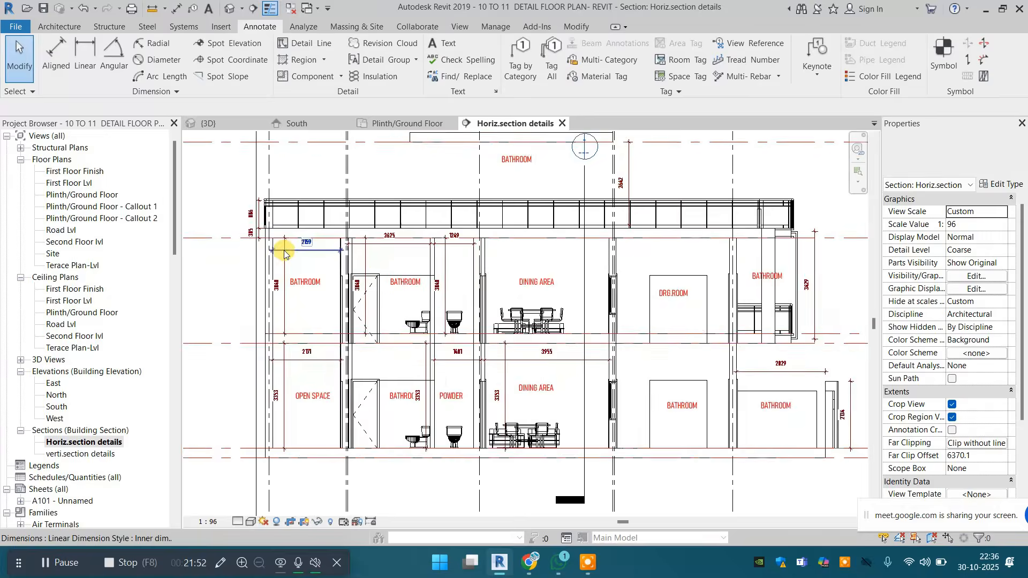
pyautogui.scroll(2, 308, 249)
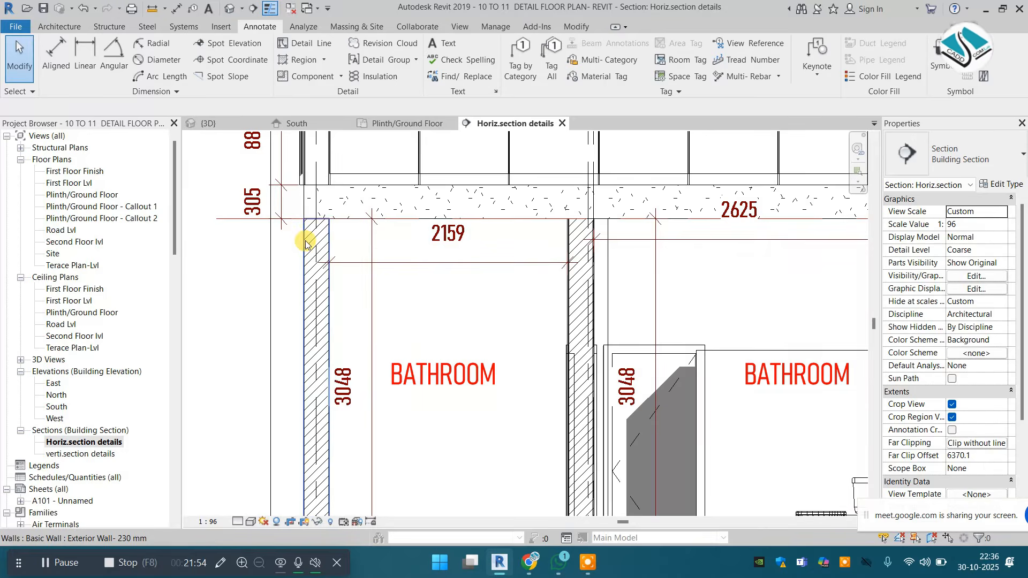
pyautogui.click(325, 62)
pyautogui.click(321, 82)
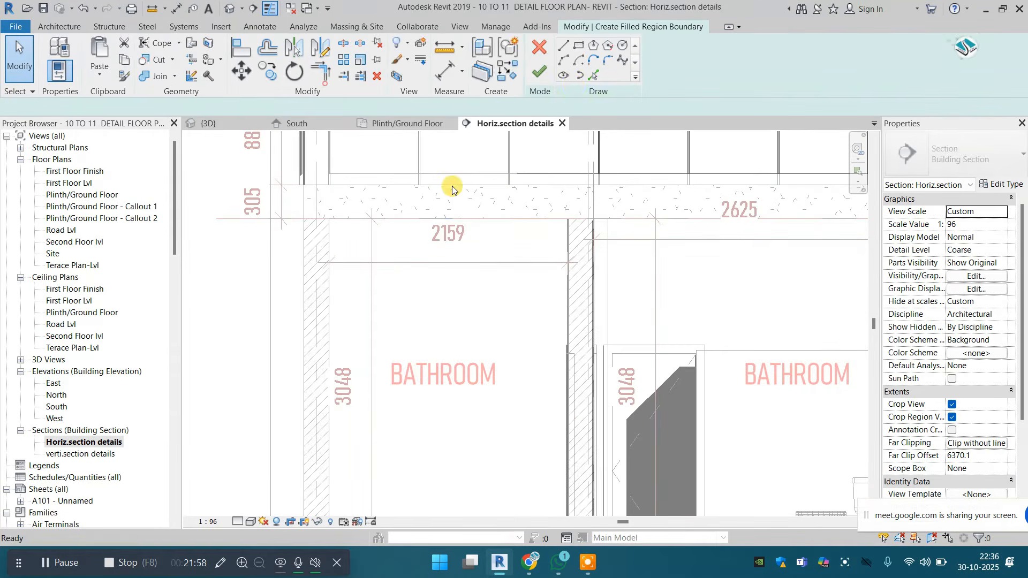
pyautogui.click(303, 219)
pyautogui.click(329, 266)
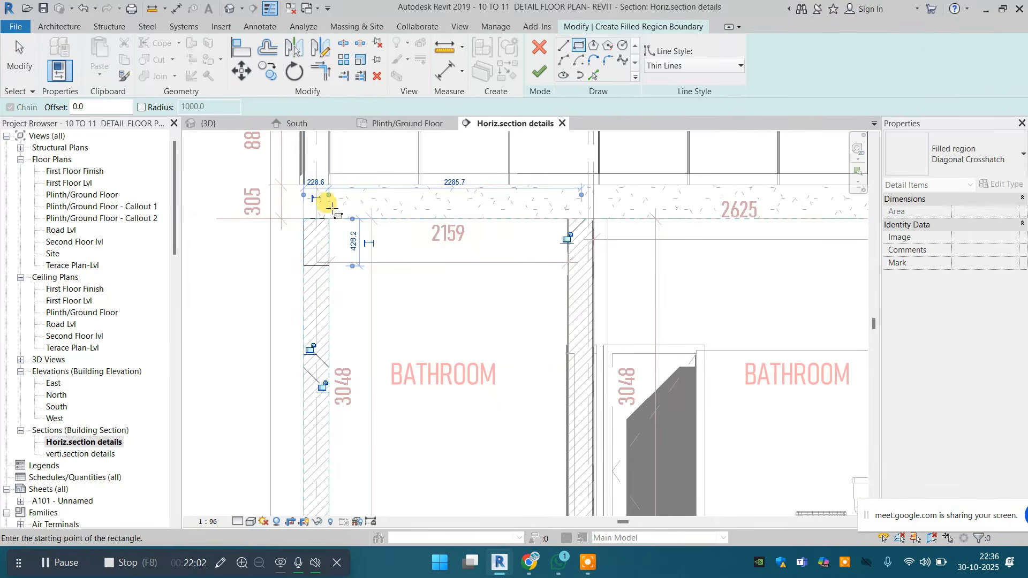
pyautogui.scroll(2, 332, 207)
pyautogui.press('Escape')
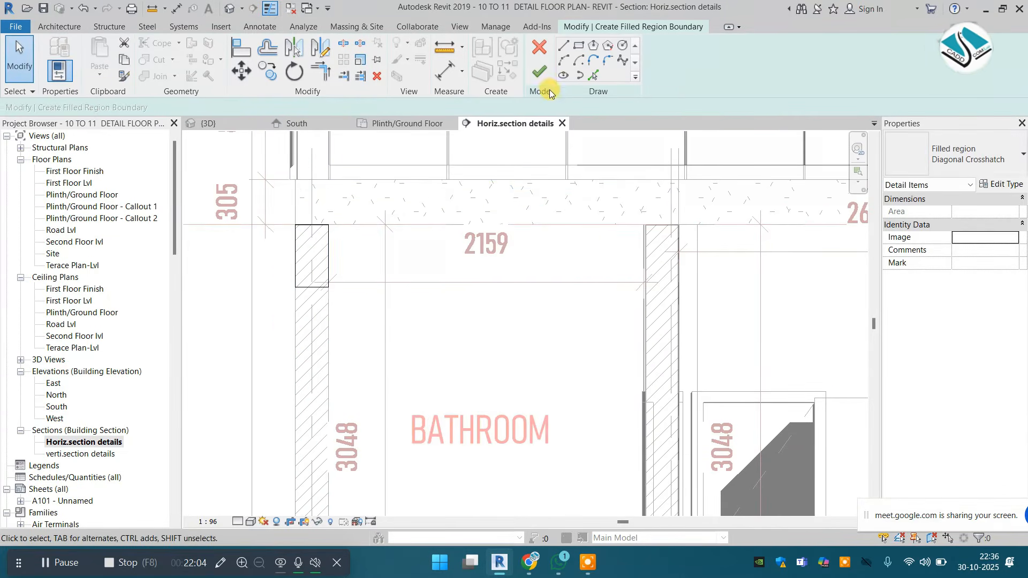
pyautogui.click(539, 71)
pyautogui.click(240, 293)
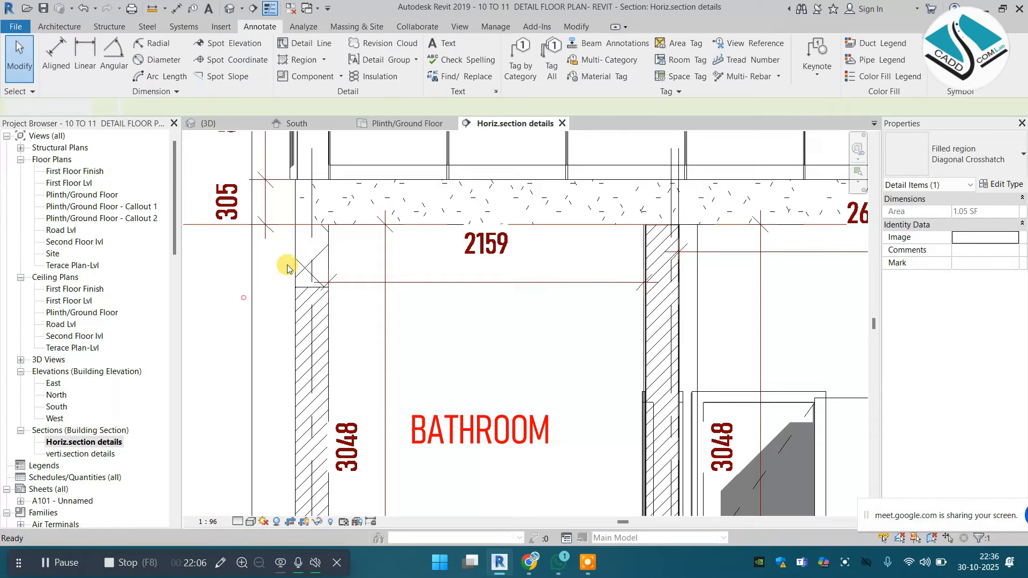
# Set the foreground fill pattern of the filled region's Diagonal Crosshatch type to Gypsum-Plaster
pyautogui.click(331, 252)
pyautogui.click(1002, 184)
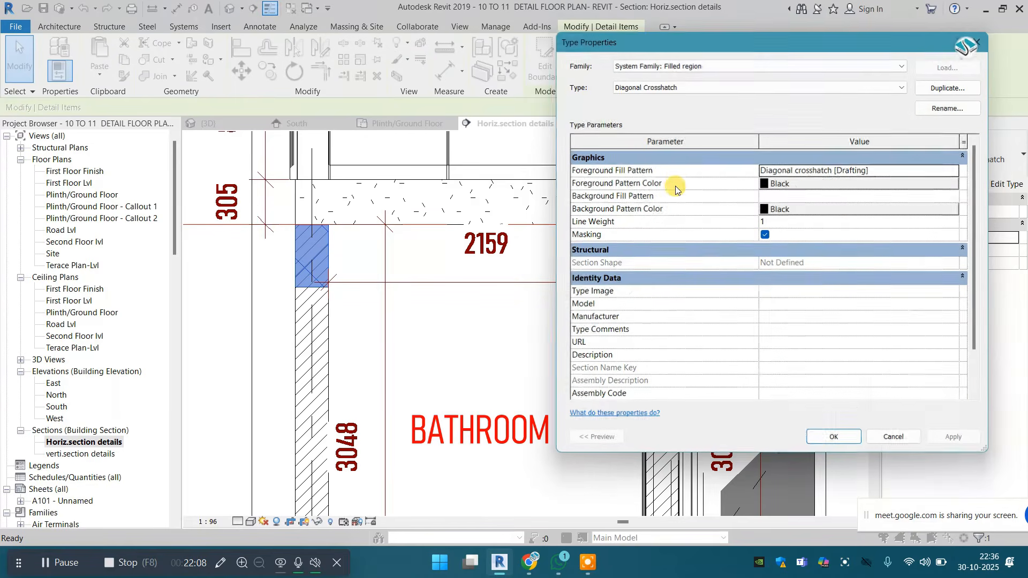
pyautogui.click(952, 170)
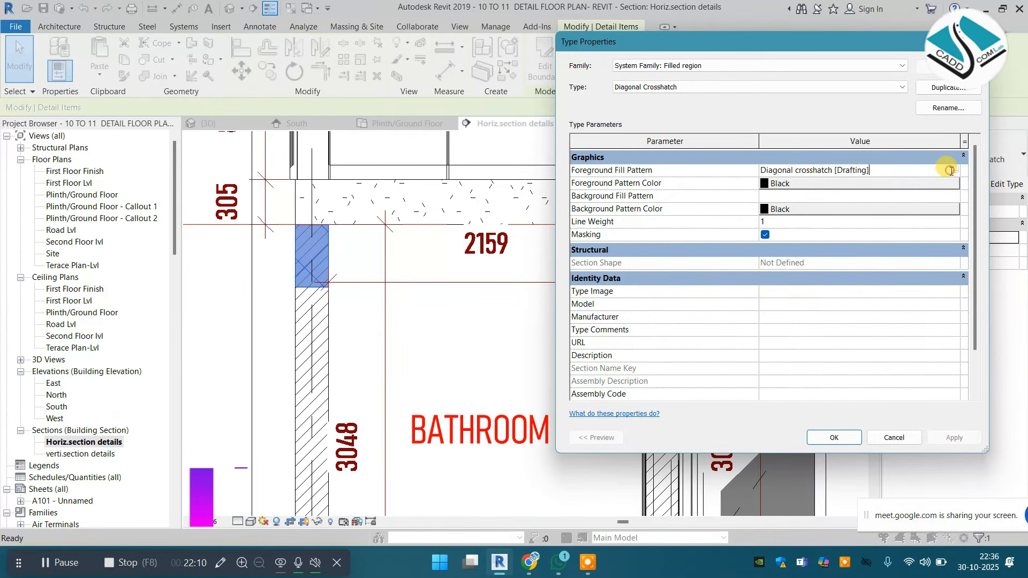
pyautogui.scroll(-3, 440, 227)
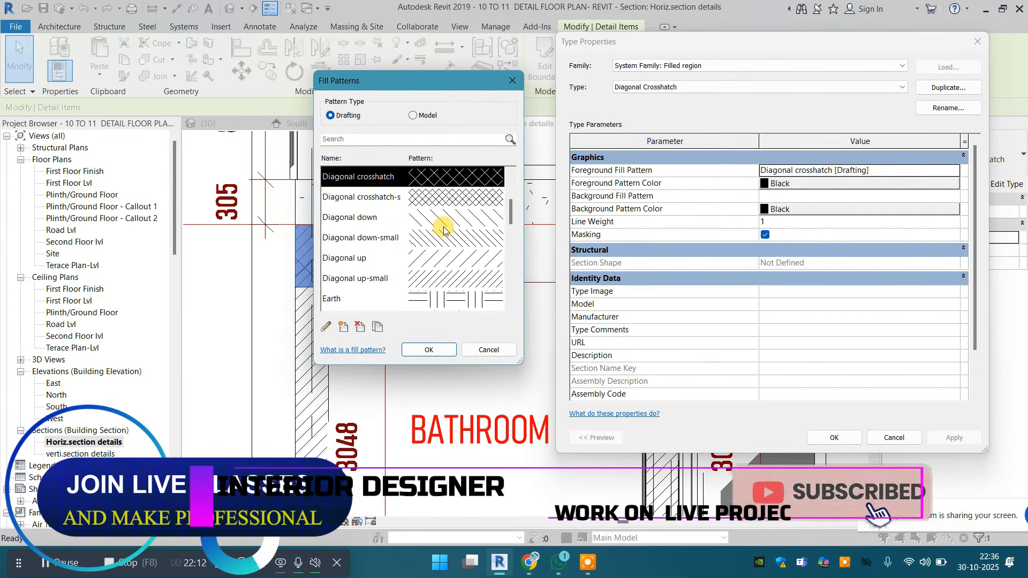
pyautogui.click(455, 196)
pyautogui.click(429, 349)
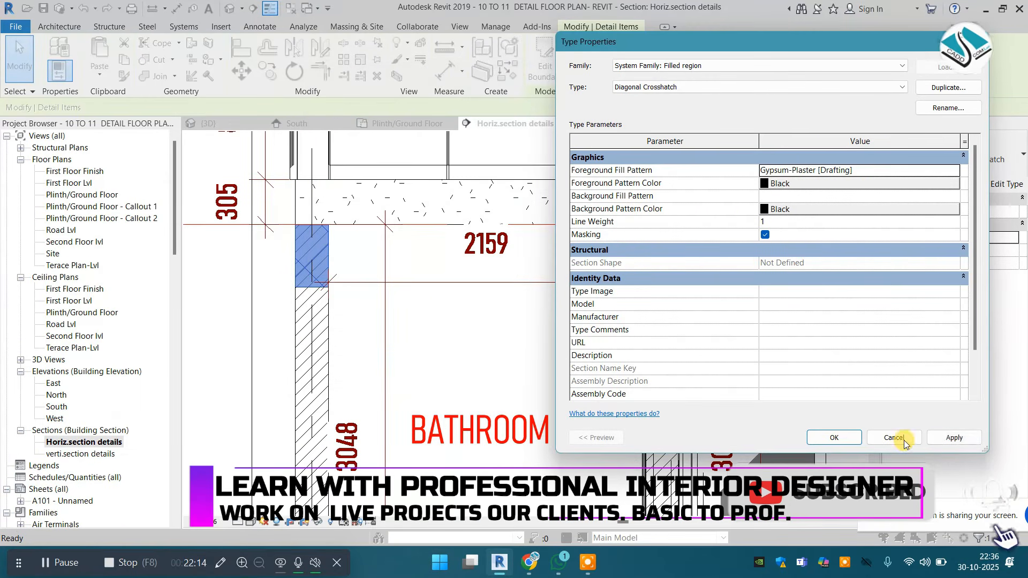
pyautogui.click(942, 438)
pyautogui.click(834, 437)
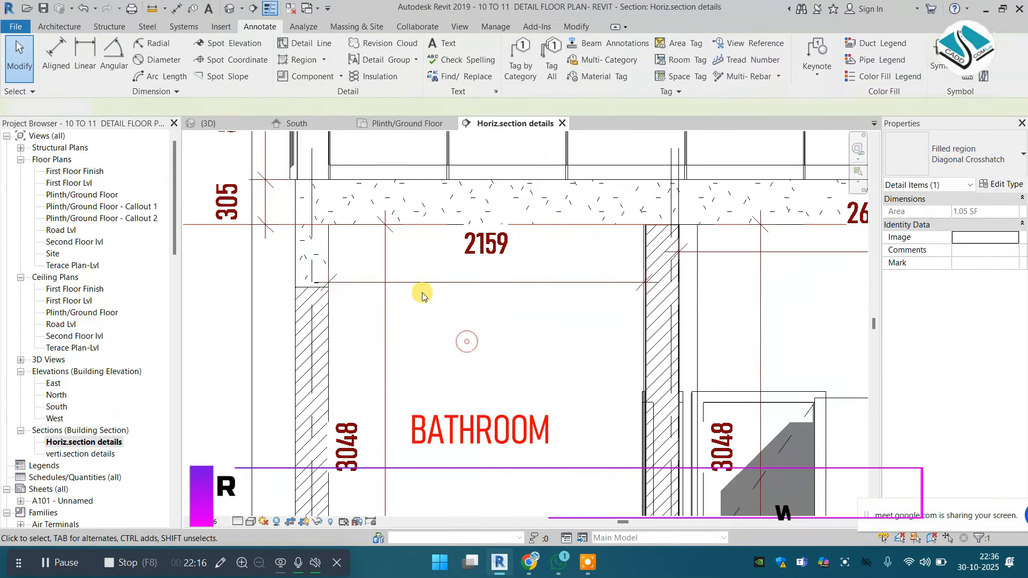
pyautogui.click(349, 252)
pyautogui.scroll(-3, 335, 273)
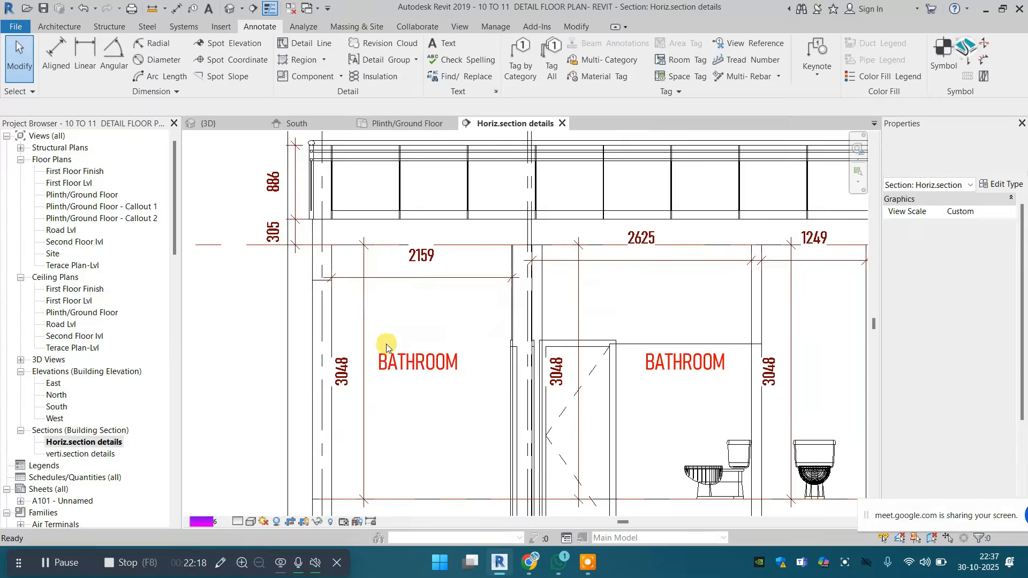
# Change the foreground fill pattern of the exterior-wall filled region's Diagonal Crosshatch type to Solid fill
pyautogui.scroll(2, 328, 278)
pyautogui.click(327, 265)
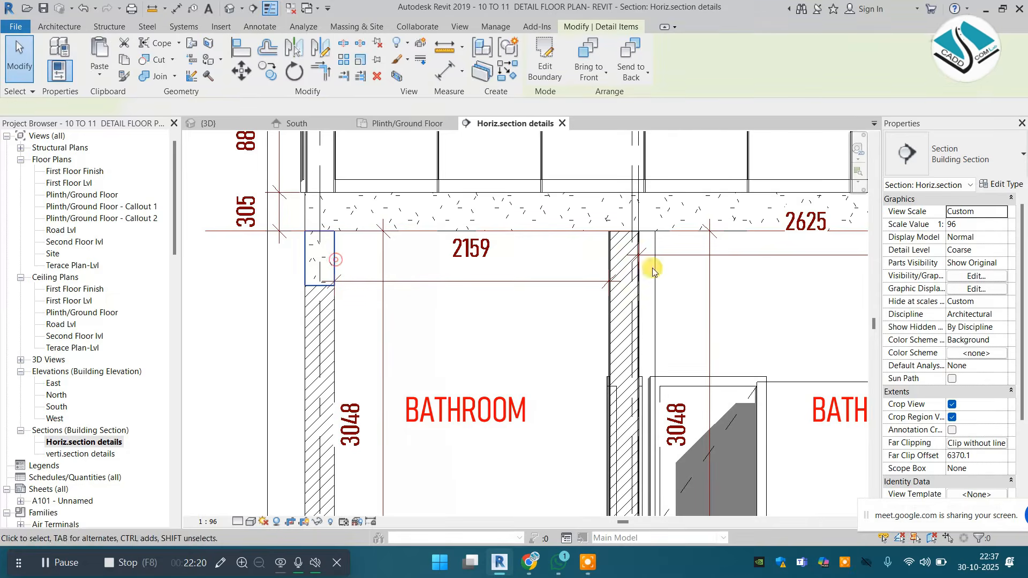
pyautogui.click(1002, 185)
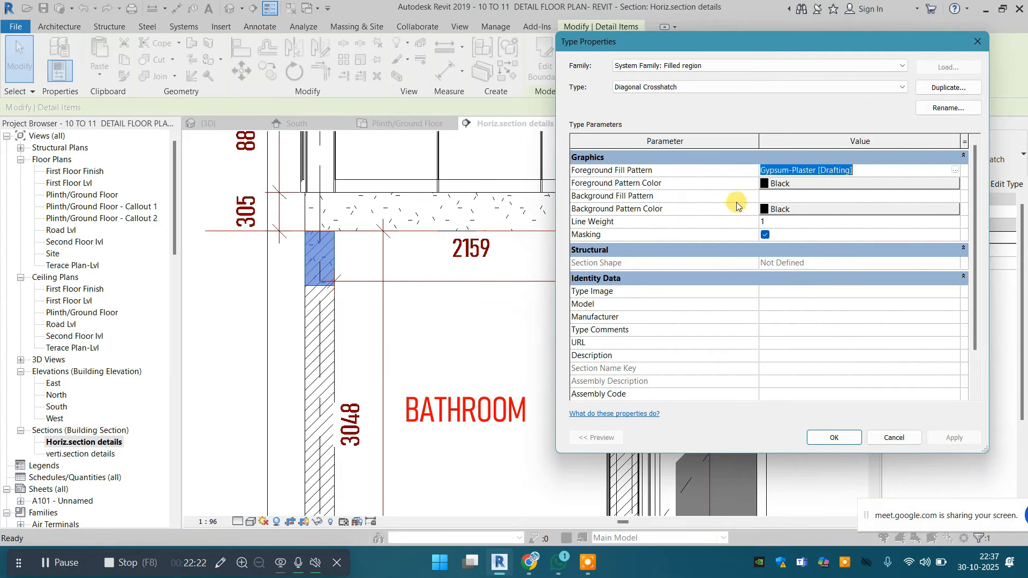
pyautogui.click(956, 171)
pyautogui.scroll(-10, 471, 263)
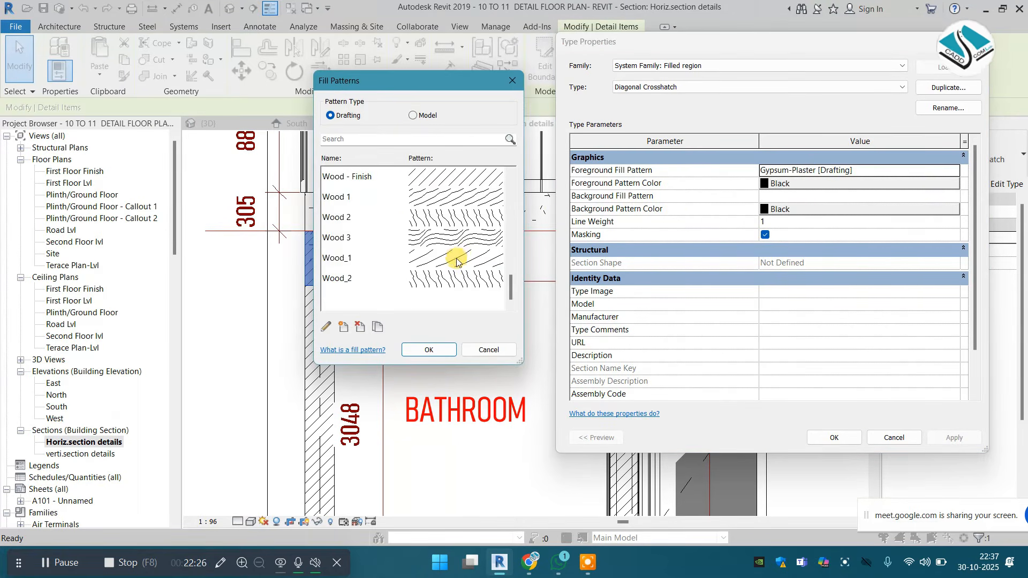
pyautogui.scroll(8, 456, 260)
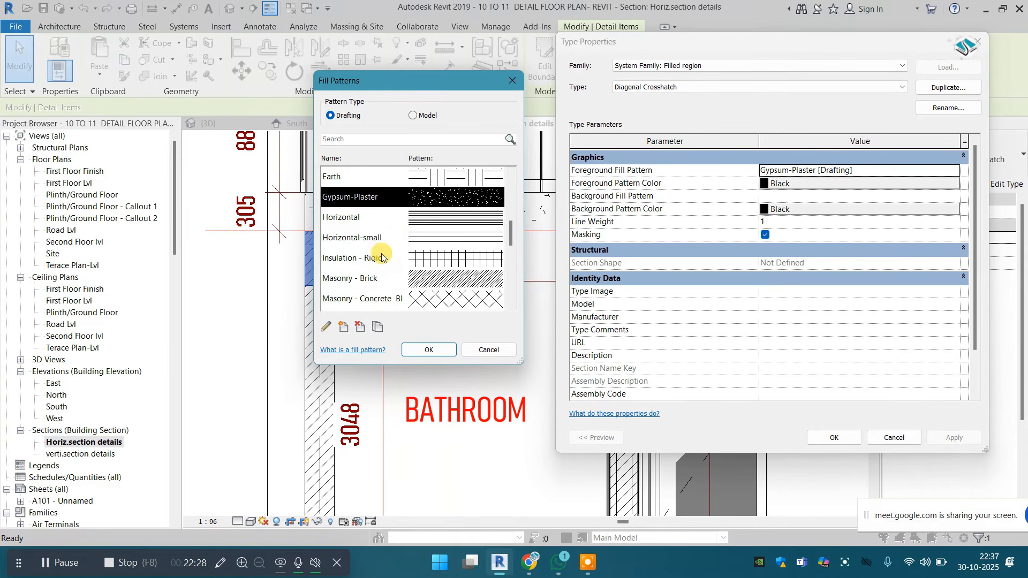
pyautogui.scroll(5, 381, 257)
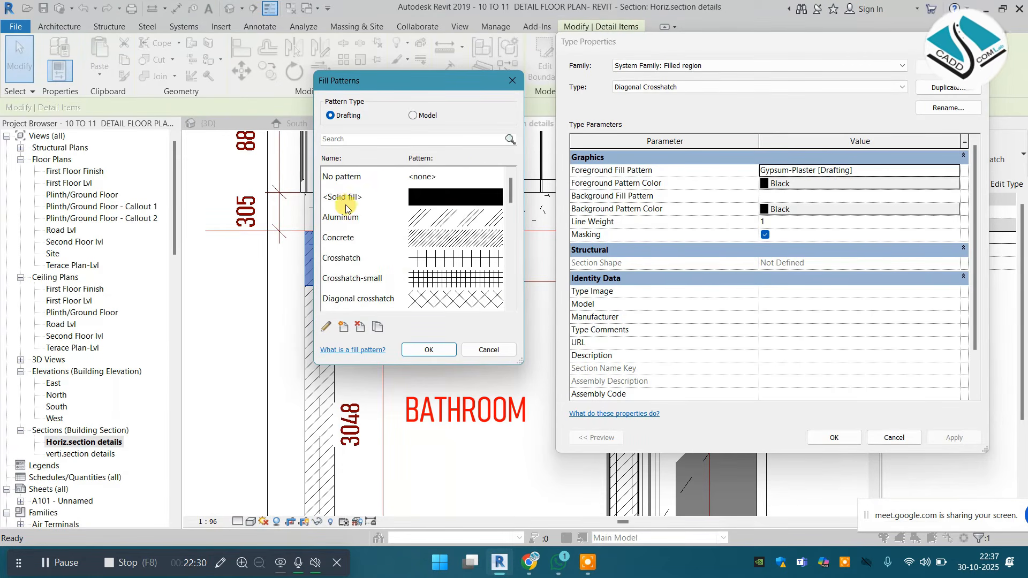
pyautogui.click(346, 204)
pyautogui.click(429, 349)
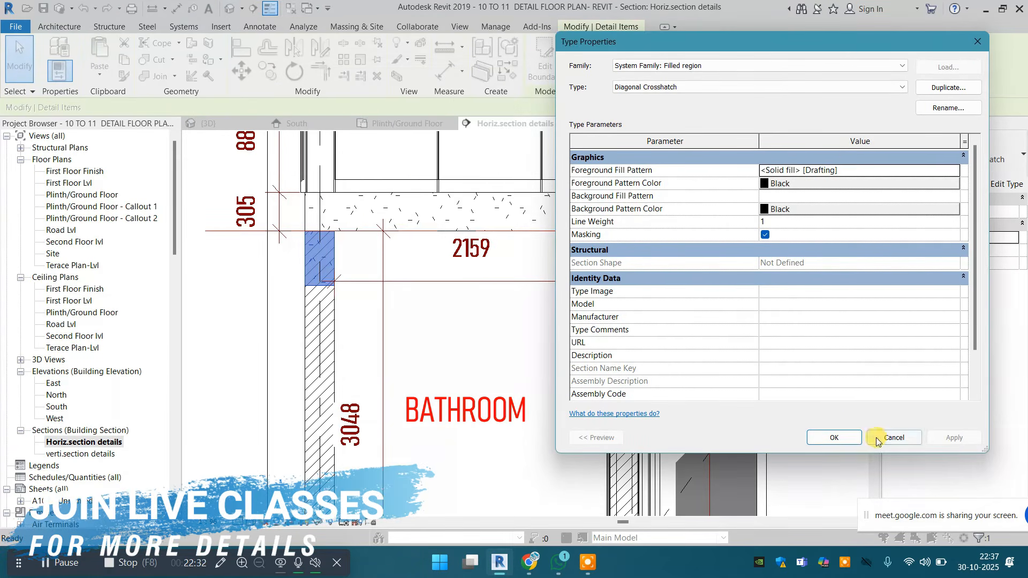
pyautogui.click(828, 438)
pyautogui.click(489, 322)
# Add a vertical linear dimension outside the upper-storey exterior wall, from the top of its roof slab to First Floor Finish
pyautogui.scroll(-3, 452, 338)
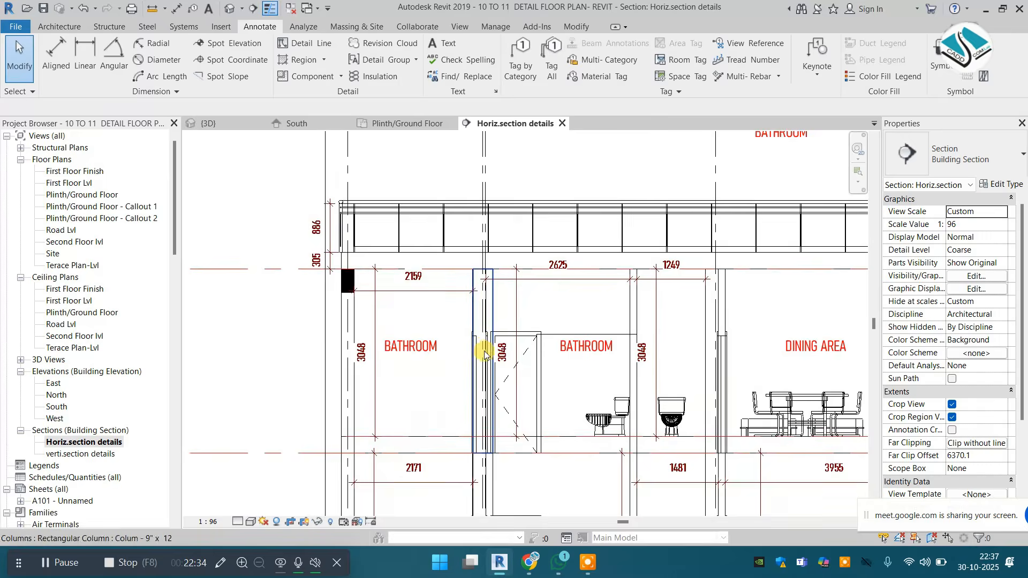
pyautogui.moveTo(452, 339); pyautogui.dragTo(431, 294, button='middle')
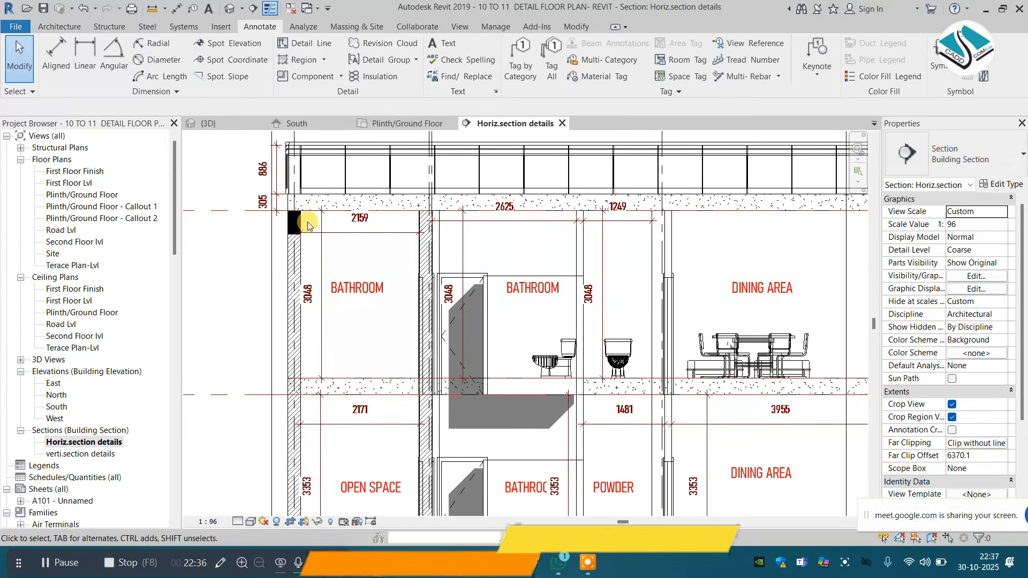
pyautogui.scroll(-2, 342, 243)
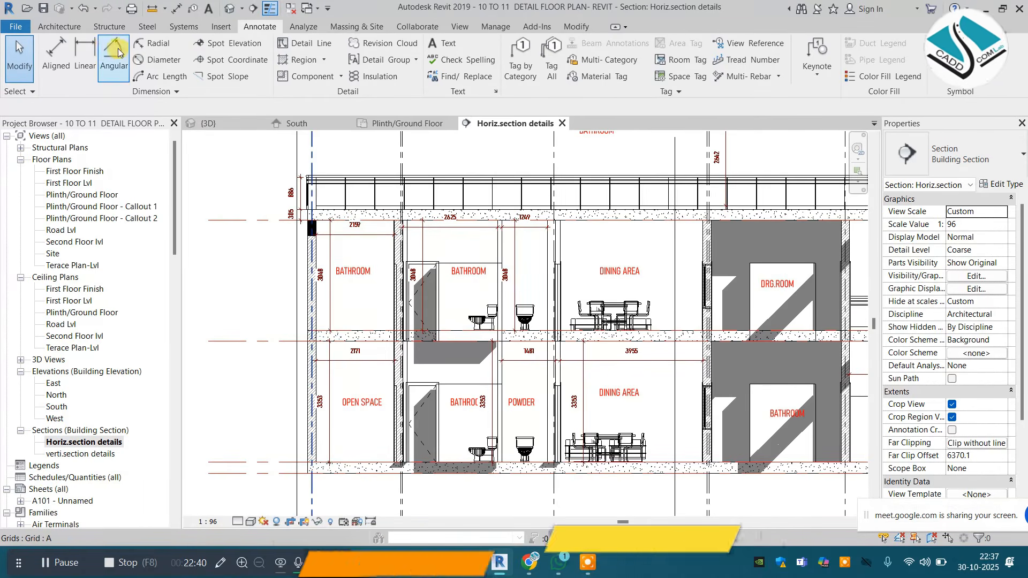
pyautogui.click(84, 59)
pyautogui.scroll(2, 300, 224)
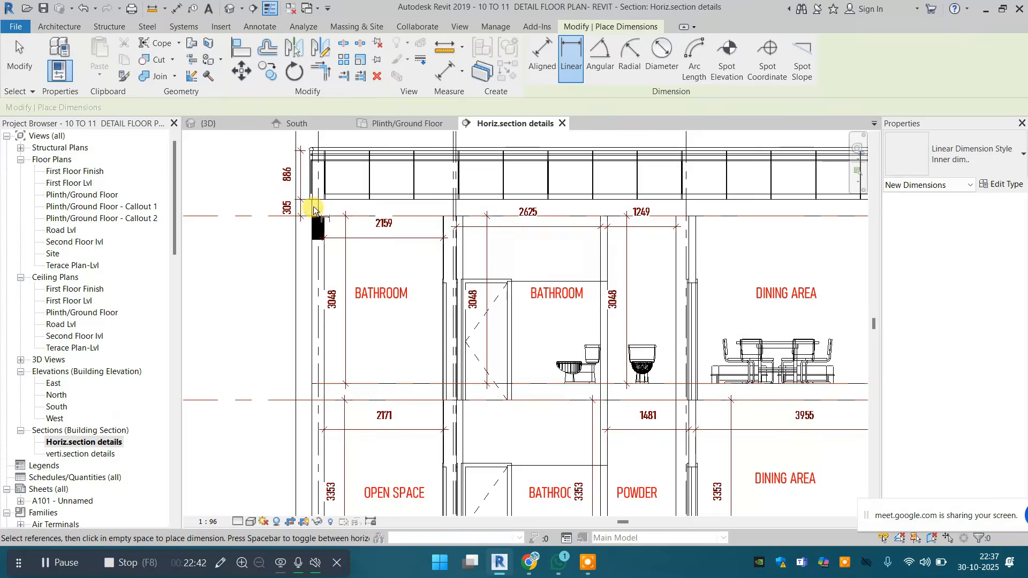
pyautogui.click(309, 385)
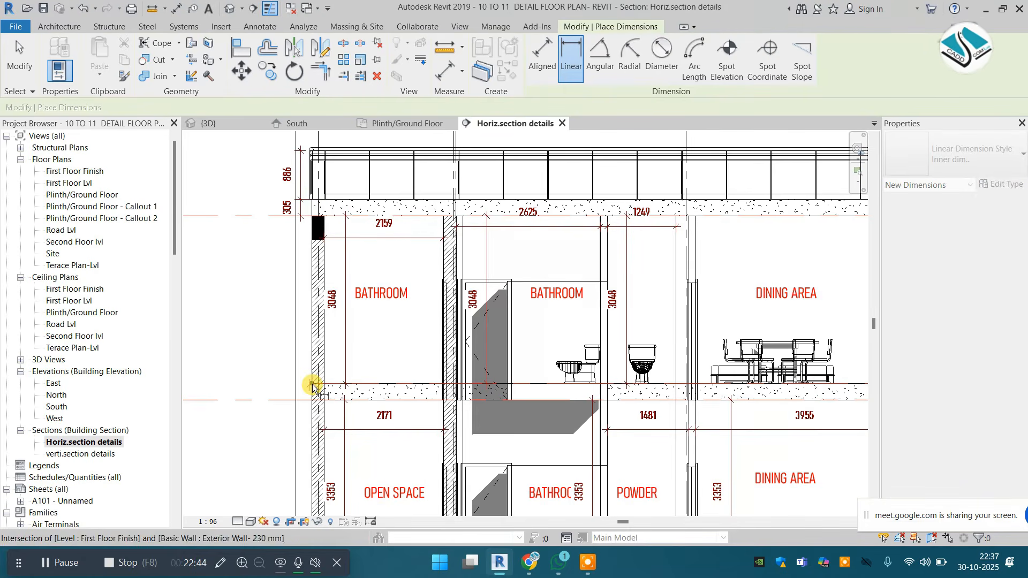
pyautogui.click(312, 384)
pyautogui.click(300, 345)
pyautogui.moveTo(316, 344); pyautogui.dragTo(345, 203, button='middle')
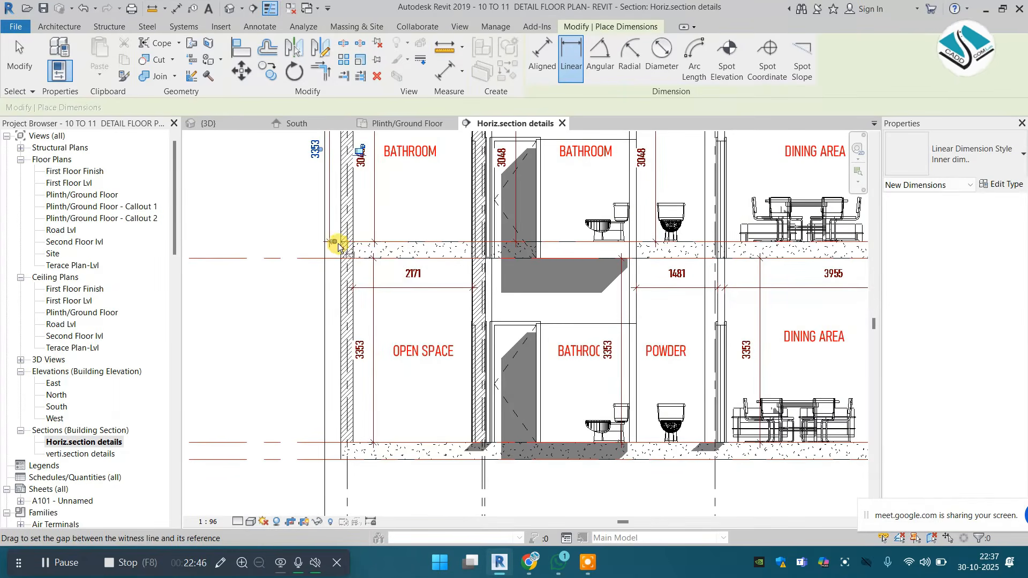
# Dimension the ground storey's height outside the exterior wall, from the Plinth/Ground Floor level to First Floor Finish
pyautogui.moveTo(338, 244); pyautogui.dragTo(346, 257)
pyautogui.click(340, 442)
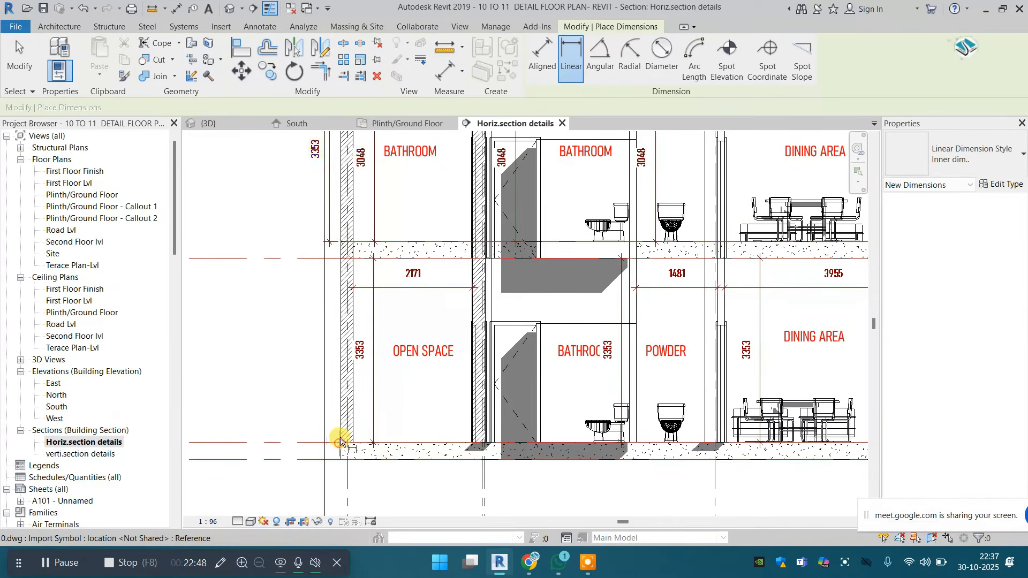
pyautogui.click(339, 242)
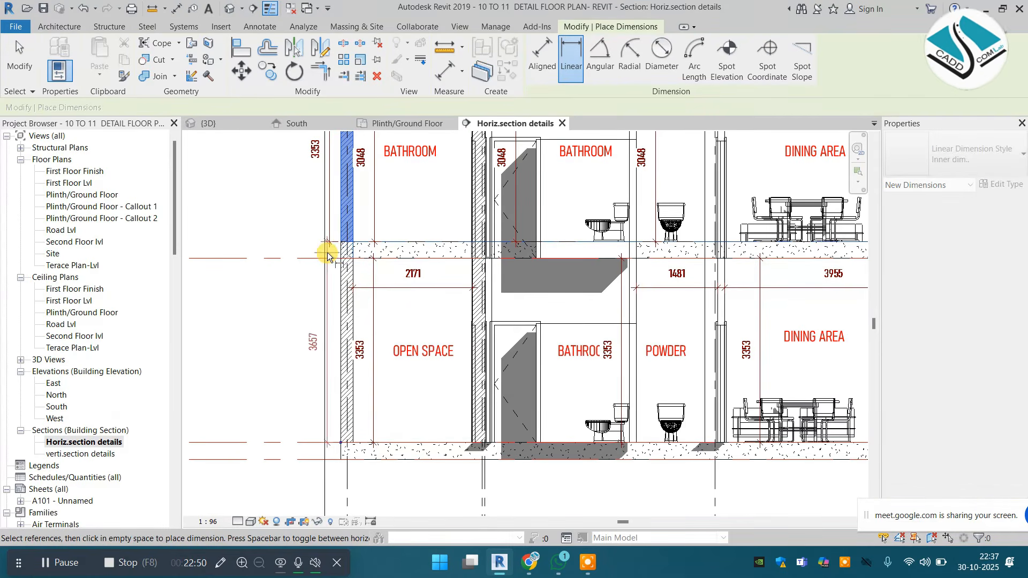
# Dimension the ground slab's thickness vertically at the base of the exterior wall and finish dimensioning this section
pyautogui.click(340, 459)
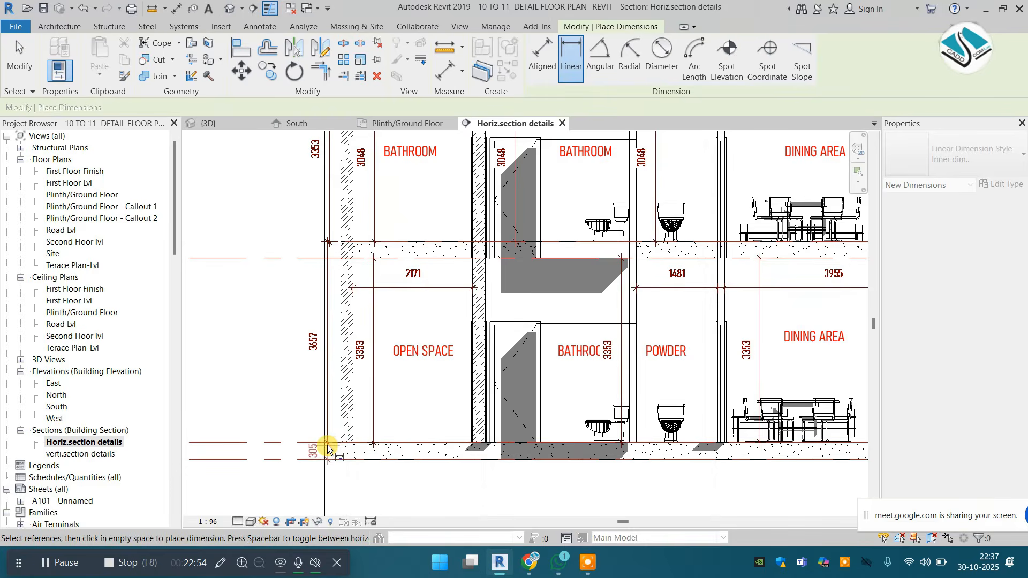
pyautogui.scroll(-2, 405, 403)
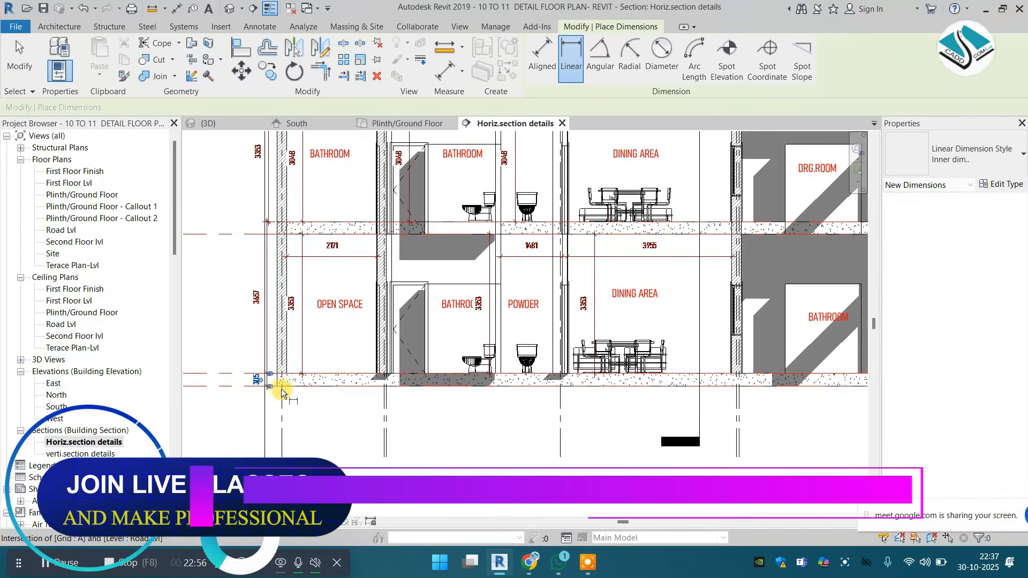
pyautogui.click(281, 388)
pyautogui.moveTo(468, 391); pyautogui.dragTo(340, 375, button='middle')
pyautogui.scroll(-2, 723, 383)
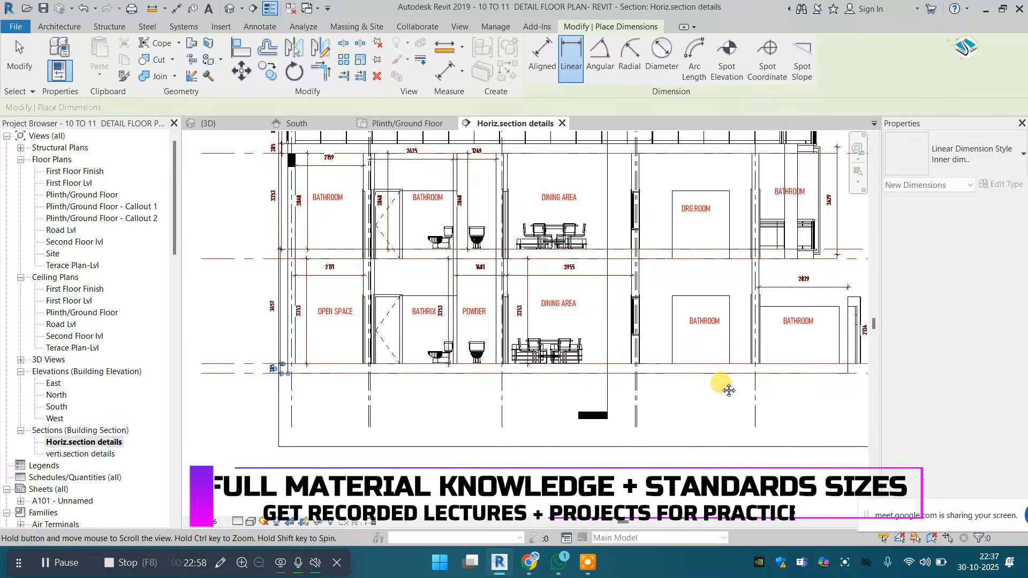
pyautogui.moveTo(729, 389); pyautogui.dragTo(667, 384, button='middle')
pyautogui.click(226, 372)
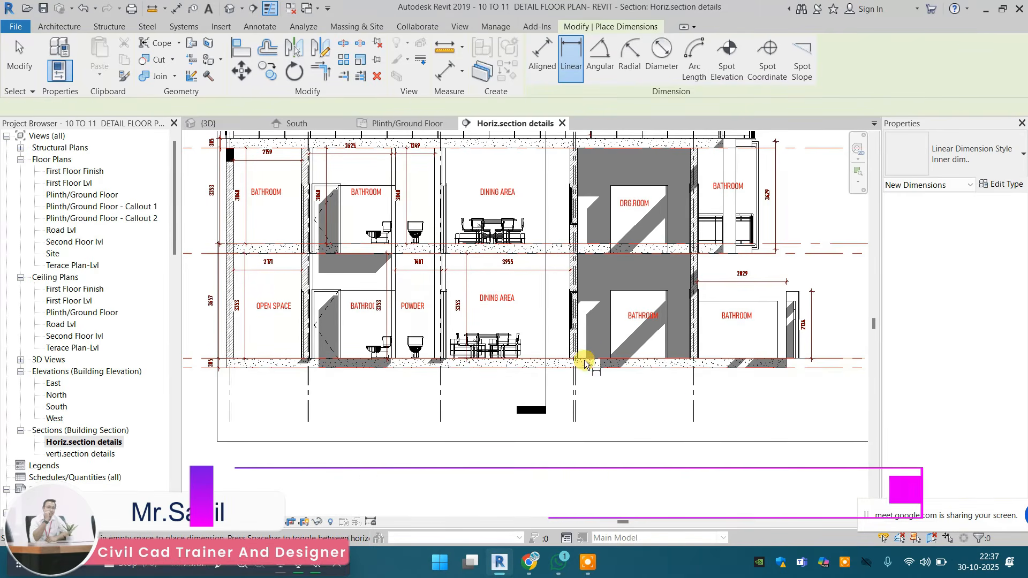
pyautogui.scroll(-1, 584, 361)
pyautogui.moveTo(585, 363)
pyautogui.mouseDown(button='middle')
pyautogui.moveTo(597, 386)
pyautogui.moveTo(604, 368)
pyautogui.mouseUp(button='middle')
pyautogui.press('Escape')
pyautogui.press('Escape')
pyautogui.scroll(1, 601, 321)
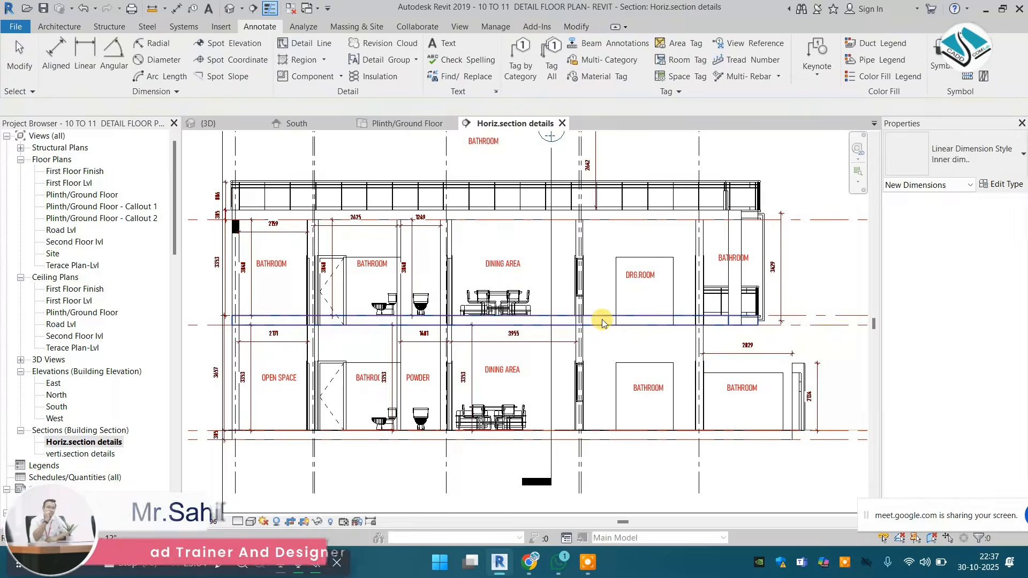
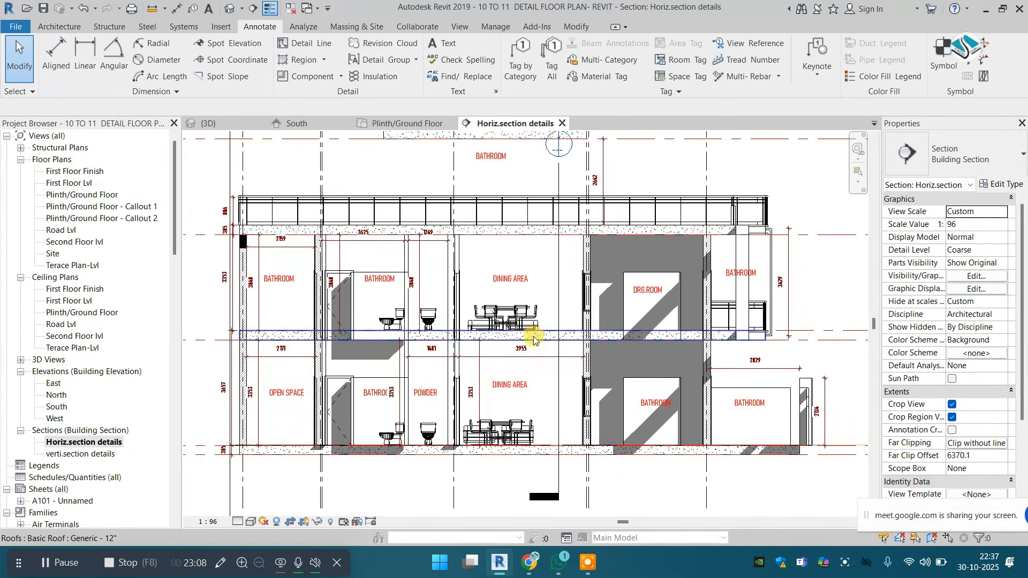
pyautogui.scroll(-1, 537, 336)
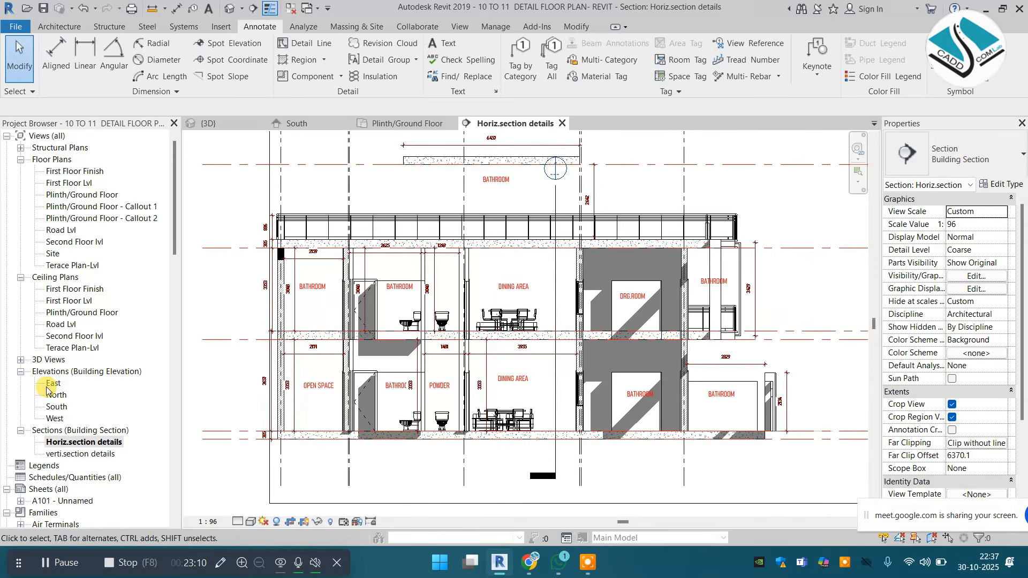
# Open the verti.section details view and extend its crop region upward to include the terrace roof slab
pyautogui.click(79, 453)
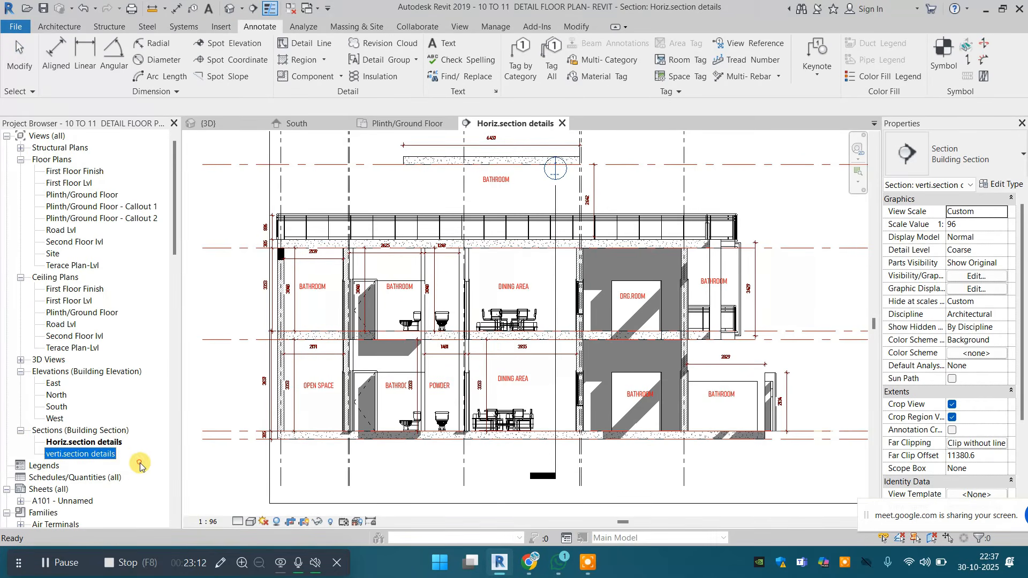
pyautogui.doubleClick(106, 459)
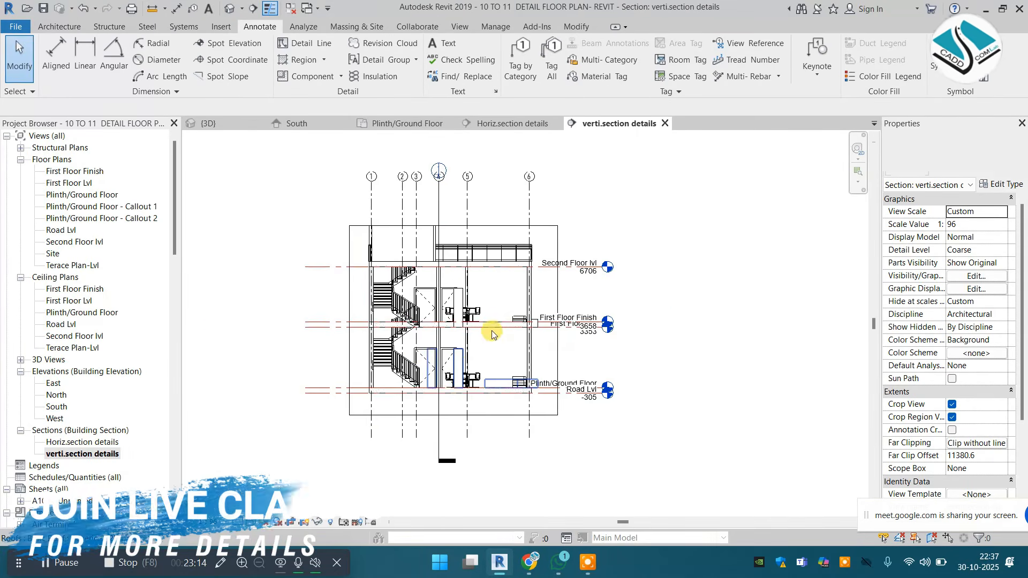
pyautogui.moveTo(443, 231); pyautogui.dragTo(457, 332, button='middle')
pyautogui.click(479, 272)
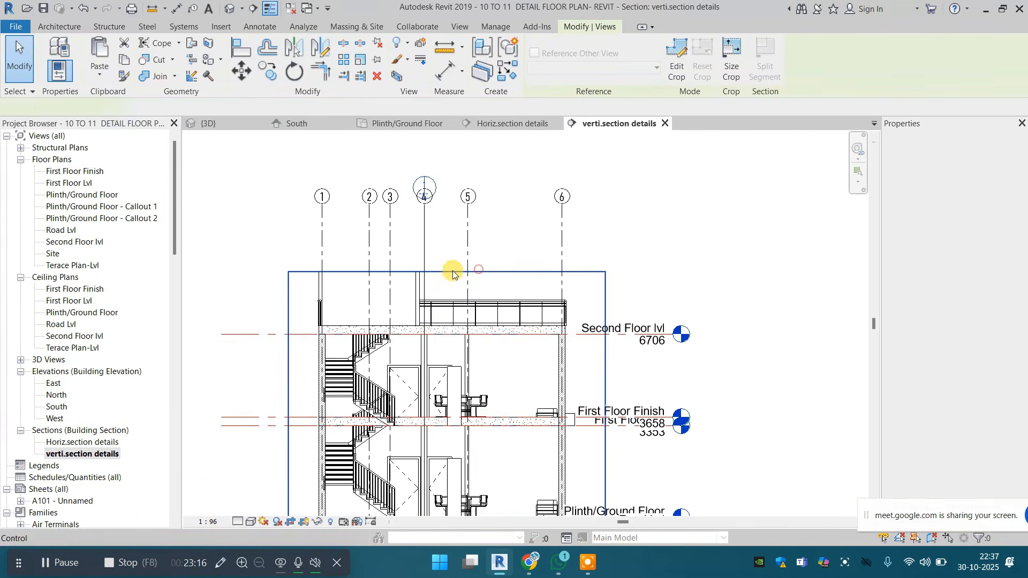
pyautogui.moveTo(448, 273); pyautogui.dragTo(447, 213)
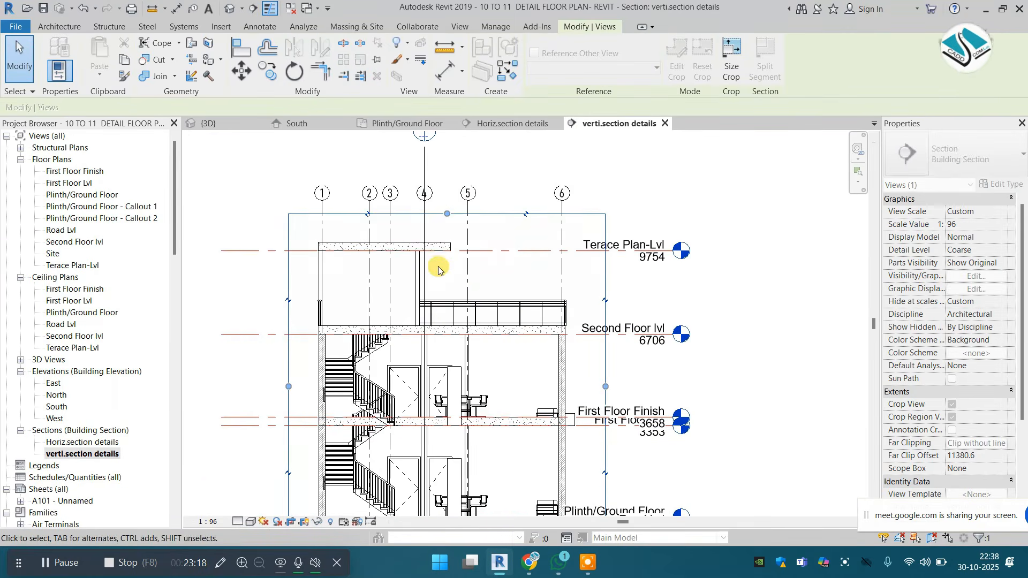
pyautogui.scroll(2, 477, 208)
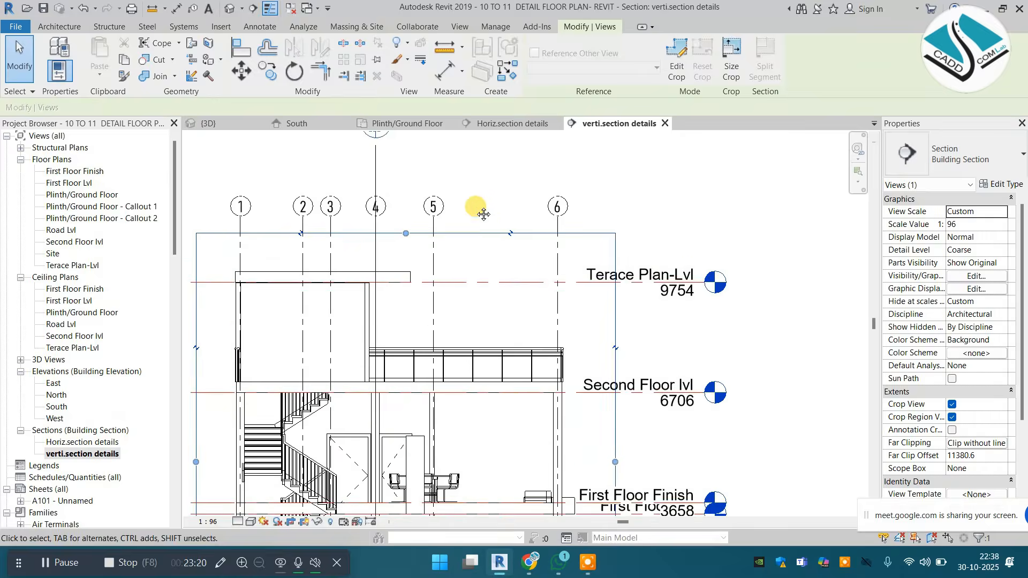
pyautogui.click(653, 230)
# Move the row of grid bubbles 1 to 6 higher above the vertical section's crop region
pyautogui.click(606, 239)
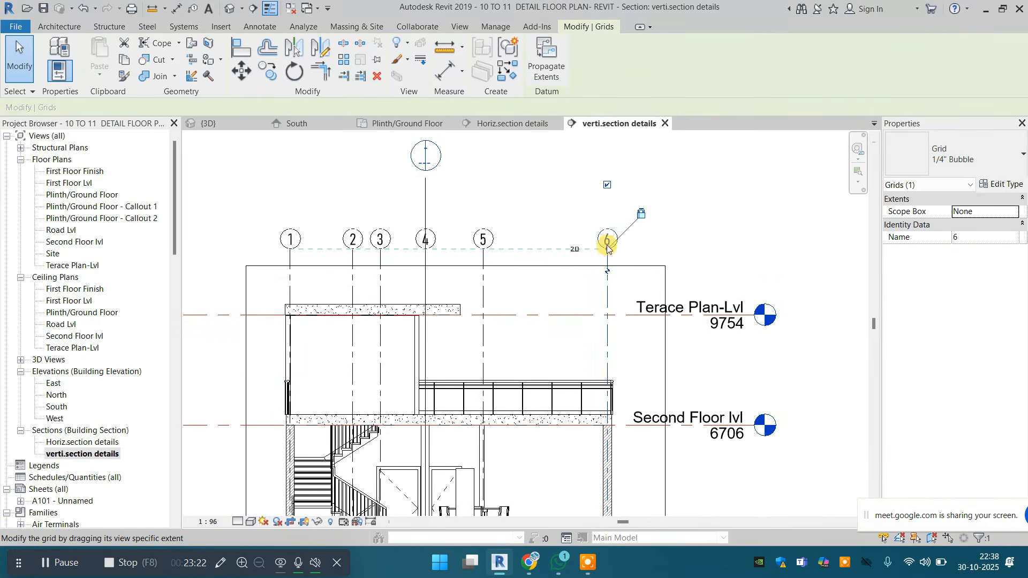
pyautogui.moveTo(605, 237); pyautogui.dragTo(607, 185)
pyautogui.click(722, 213)
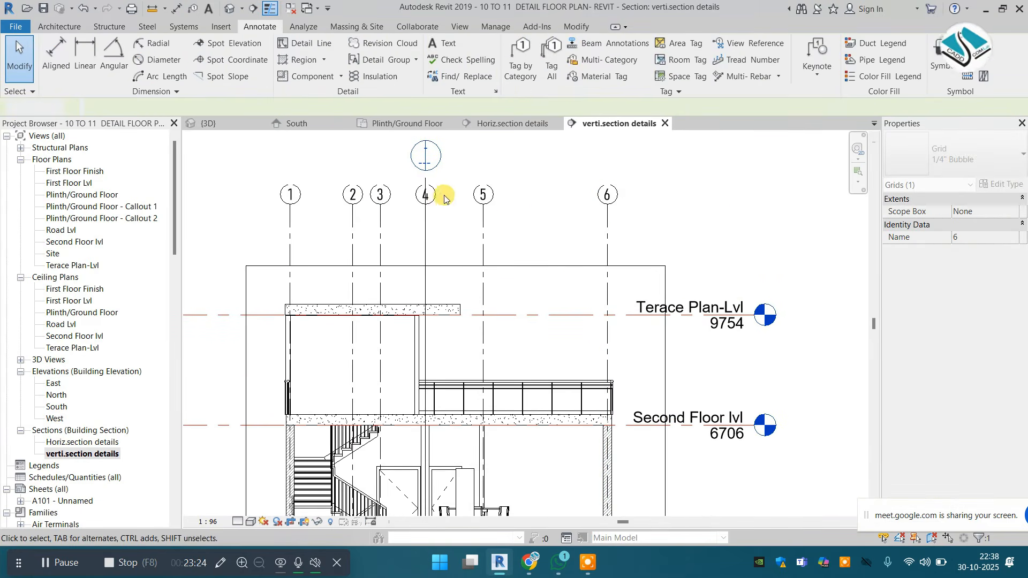
pyautogui.scroll(-3, 444, 200)
pyautogui.press('Escape')
pyautogui.scroll(-4, 385, 336)
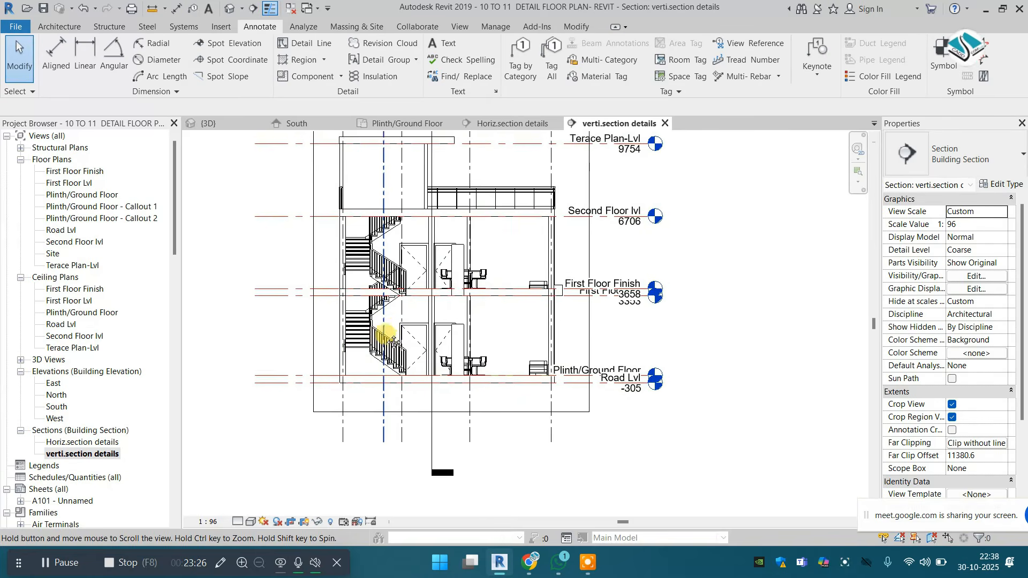
# Shift the aligned level heads farther outward from the house so their names clear the building
pyautogui.click(617, 205)
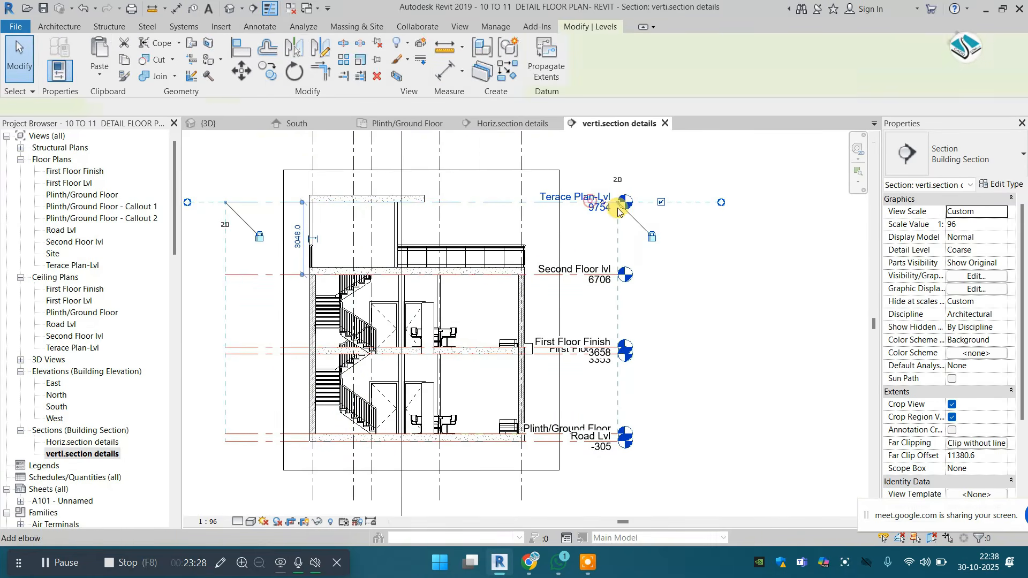
pyautogui.moveTo(672, 209); pyautogui.dragTo(662, 203)
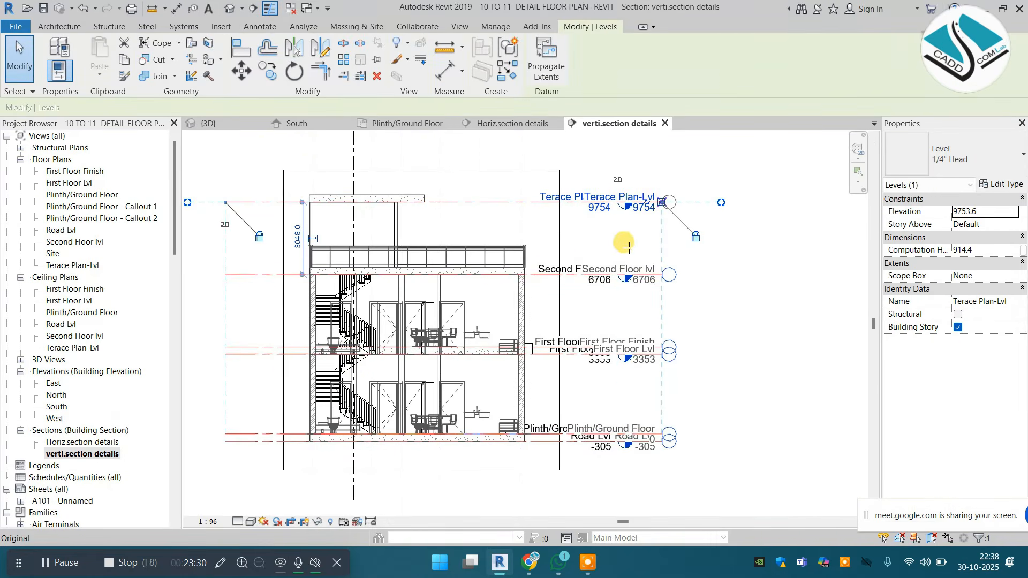
pyautogui.press('Escape')
# Widen the vertical section's crop region on the level-head side so it encloses all the level heads
pyautogui.click(560, 239)
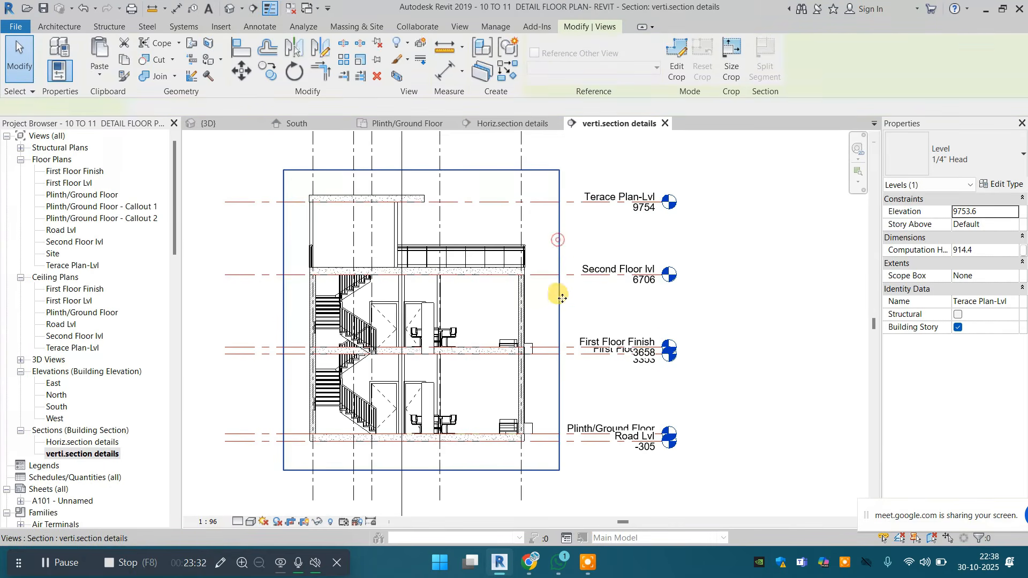
pyautogui.moveTo(560, 320); pyautogui.dragTo(704, 319)
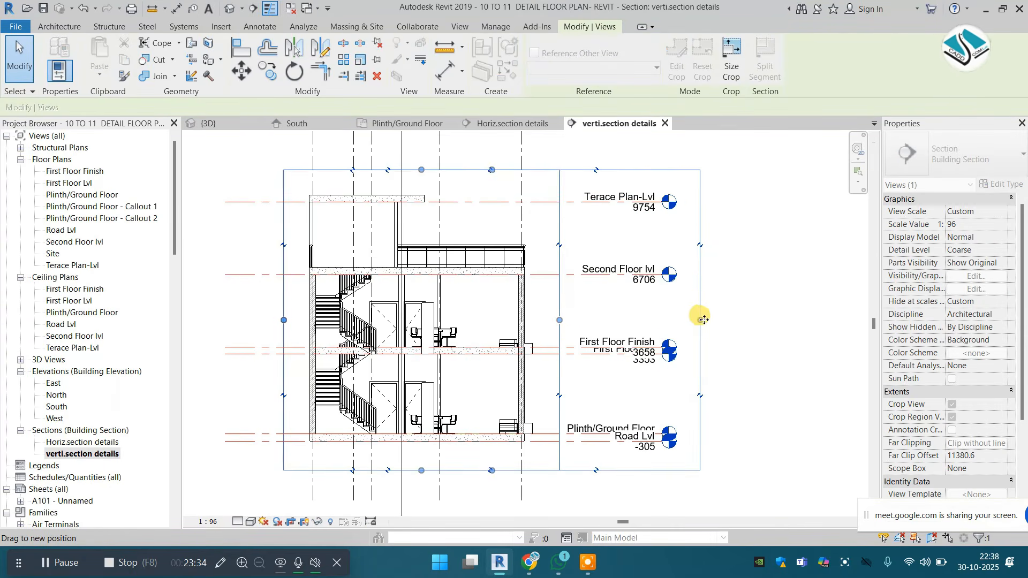
pyautogui.click(772, 310)
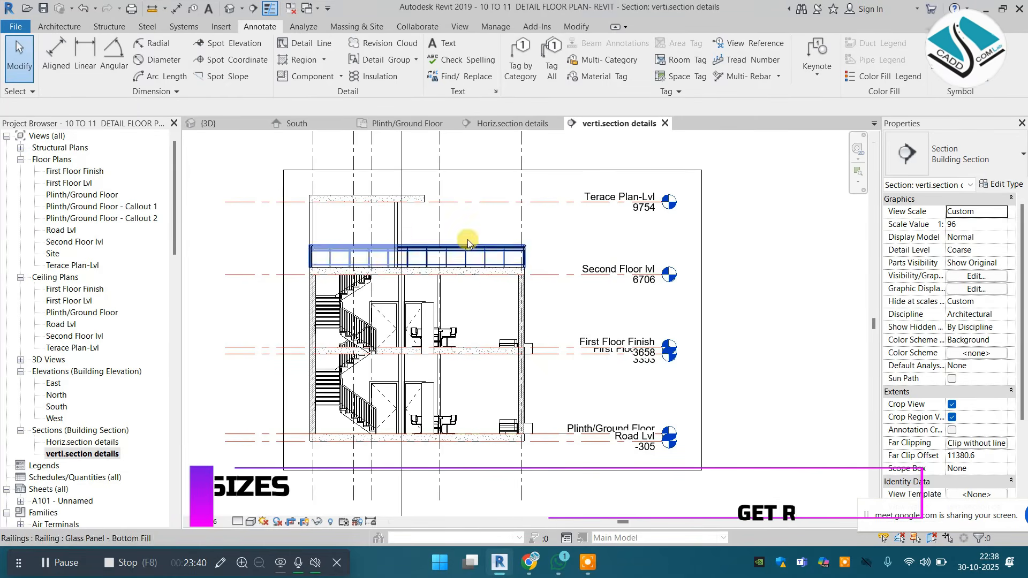
# Add a linear dimension across the inner width of the terrace-level room, just below its roof slab
pyautogui.scroll(2, 297, 205)
pyautogui.click(83, 58)
pyautogui.scroll(2, 285, 167)
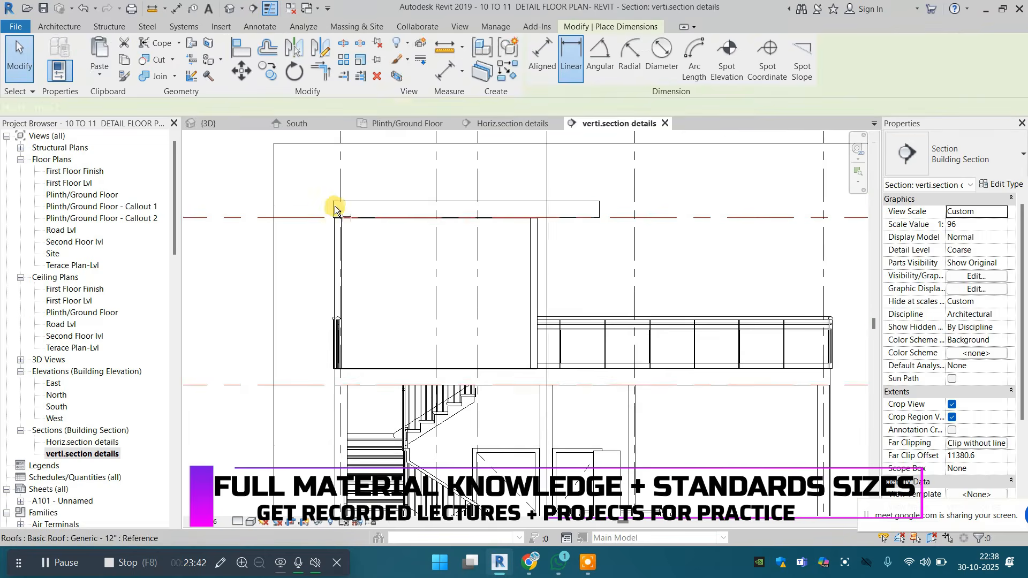
pyautogui.scroll(1, 334, 209)
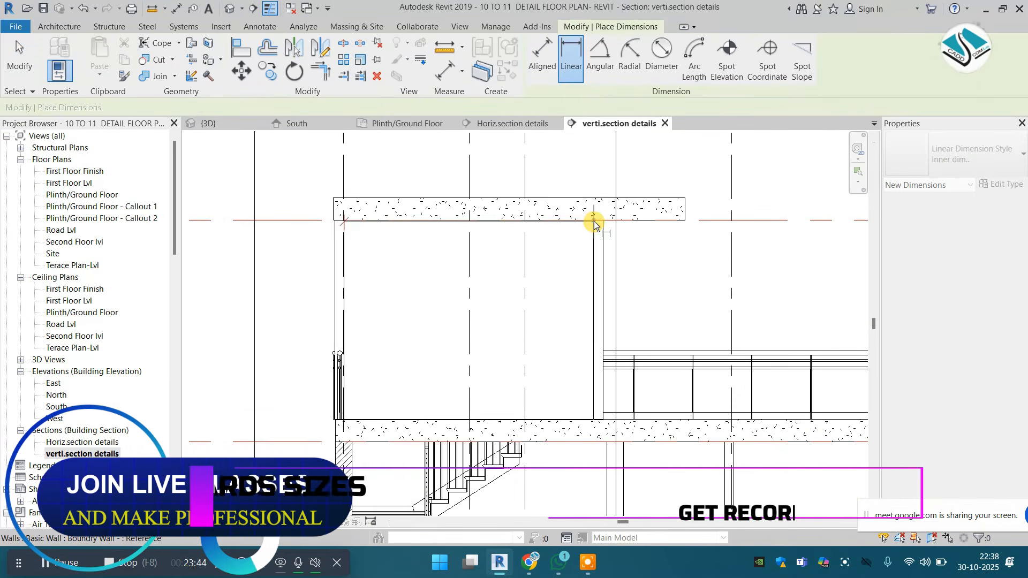
pyautogui.click(594, 222)
pyautogui.click(519, 245)
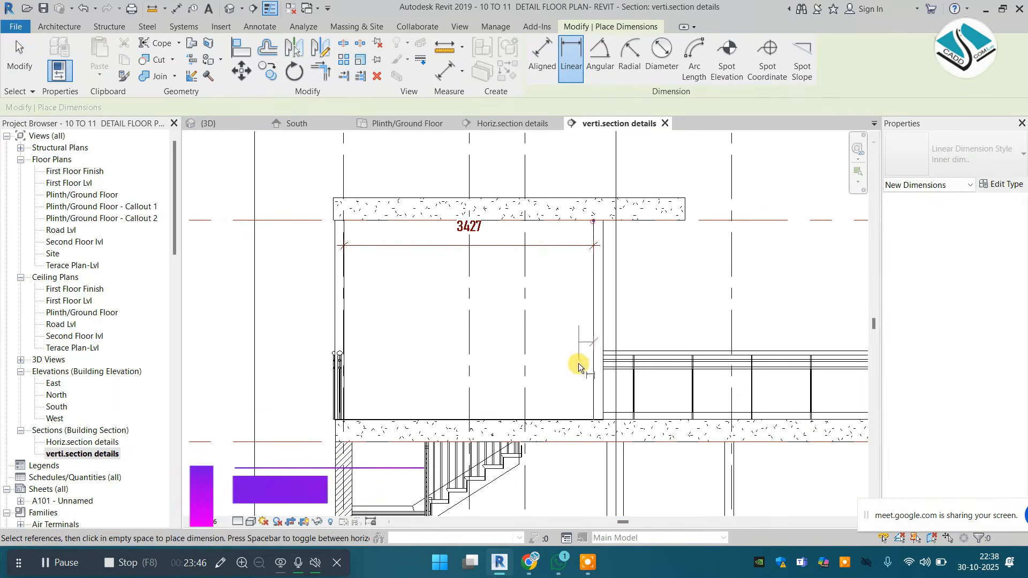
# Dimension the terrace-level room's clear height and the roof slab's overhang beyond its wall
pyautogui.scroll(2, 631, 249)
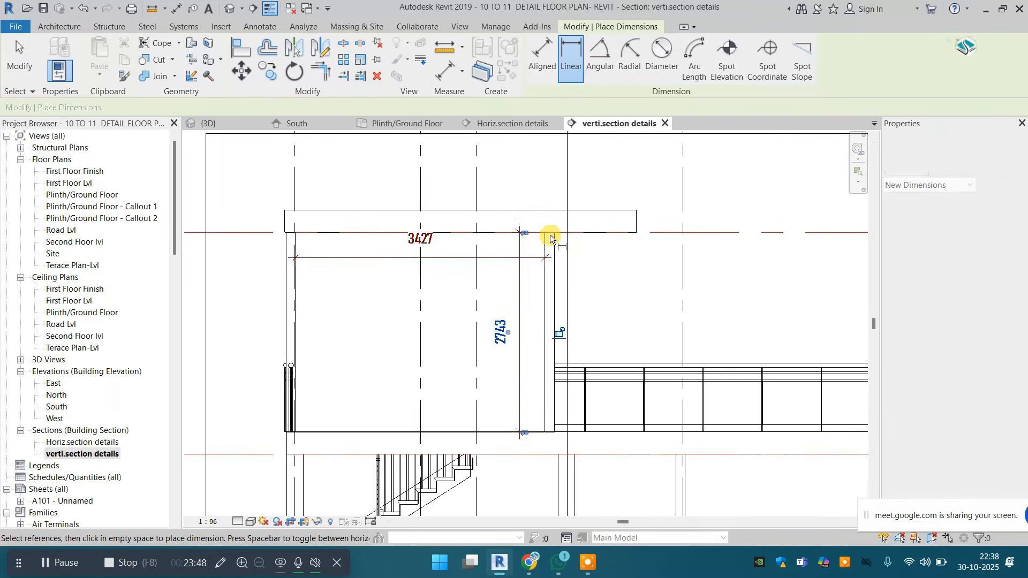
pyautogui.click(546, 227)
pyautogui.click(645, 252)
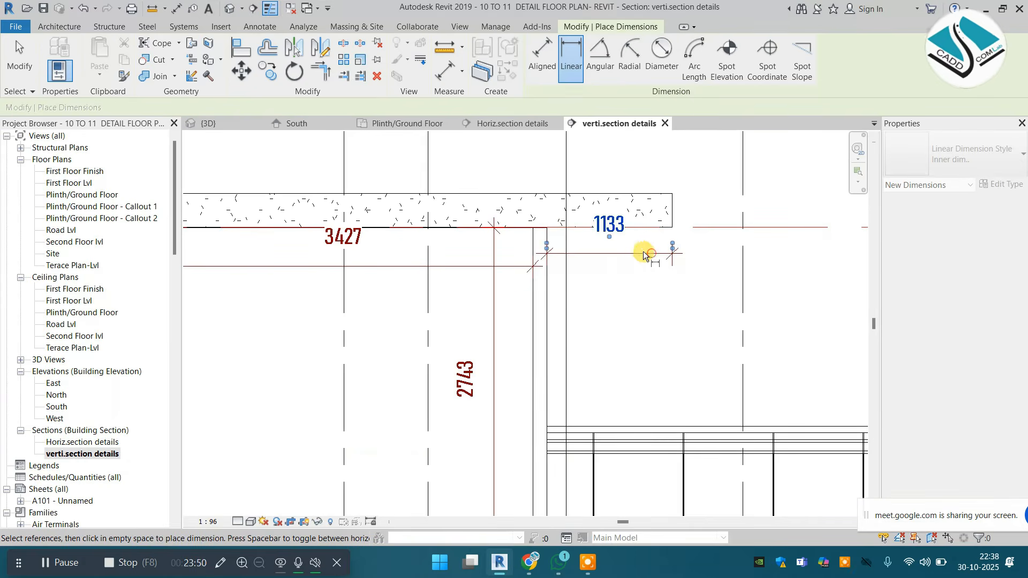
# Dimension the first floor's clear height between its floor and the second floor slab, beside the exterior wall
pyautogui.scroll(-2, 527, 234)
pyautogui.moveTo(635, 332); pyautogui.dragTo(495, 271, button='middle')
pyautogui.scroll(-2, 486, 257)
pyautogui.moveTo(563, 345); pyautogui.dragTo(542, 276, button='middle')
pyautogui.scroll(2, 603, 229)
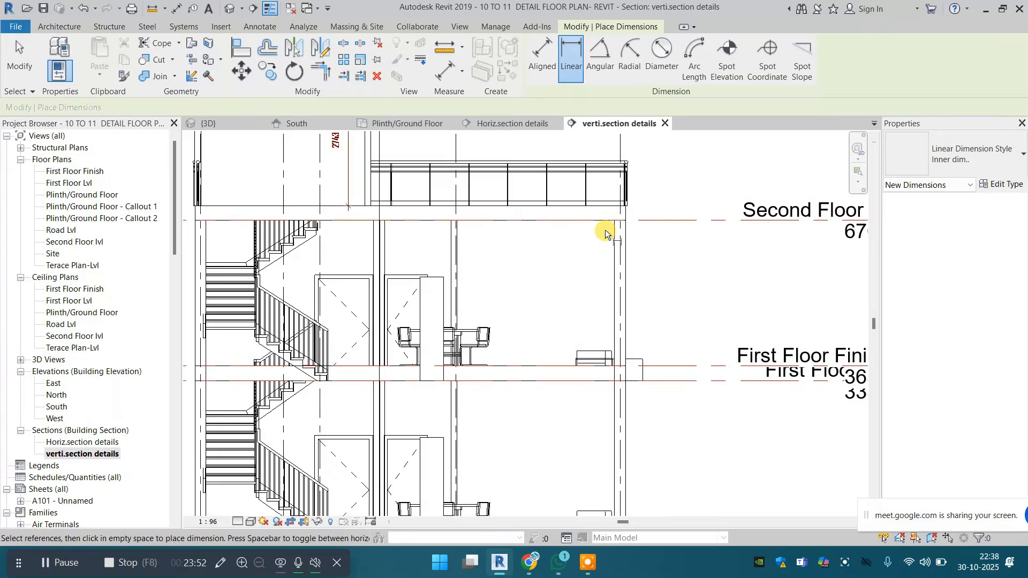
pyautogui.click(606, 373)
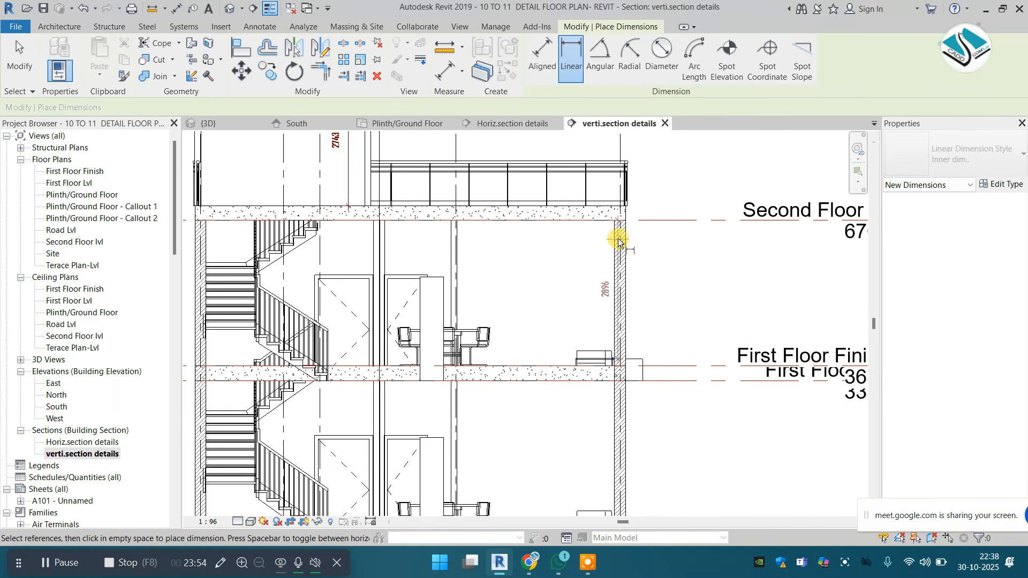
pyautogui.click(597, 251)
# Dimension the ground floor's clear height from the plinth slab to the first floor slab and finish dimensioning
pyautogui.moveTo(593, 343); pyautogui.dragTo(620, 209, button='middle')
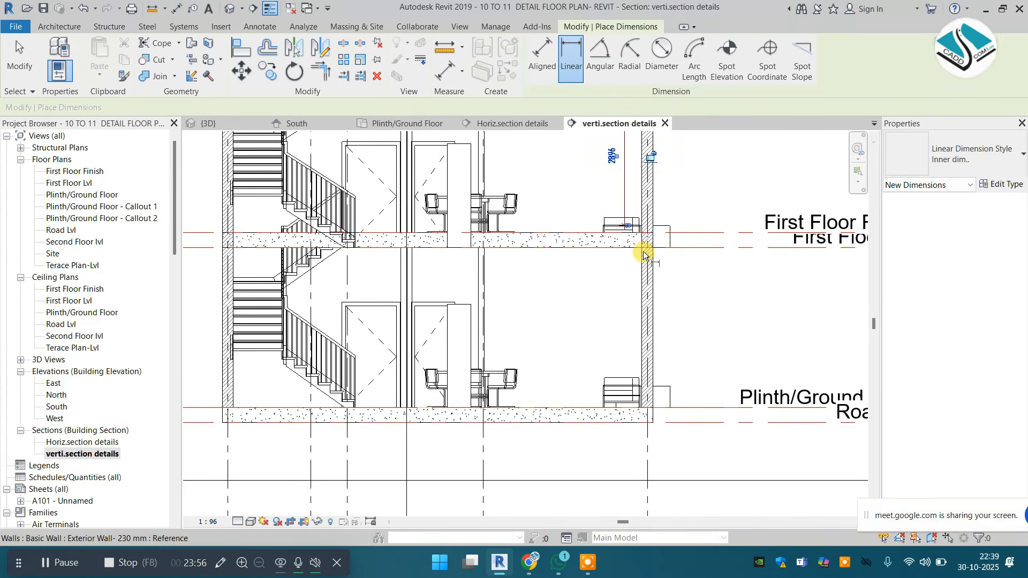
pyautogui.click(638, 405)
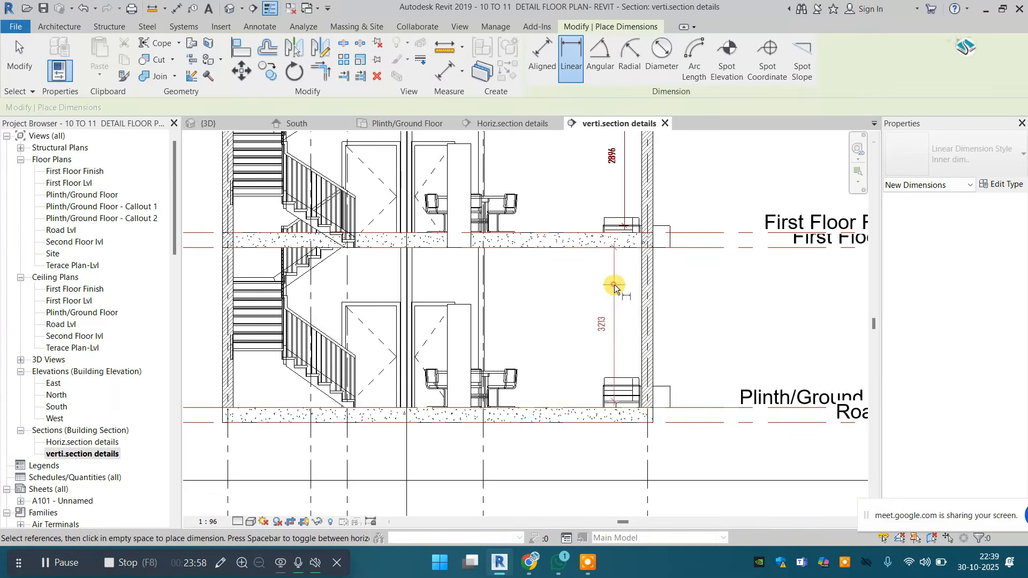
pyautogui.click(614, 284)
pyautogui.scroll(-5, 455, 292)
pyautogui.press('Escape')
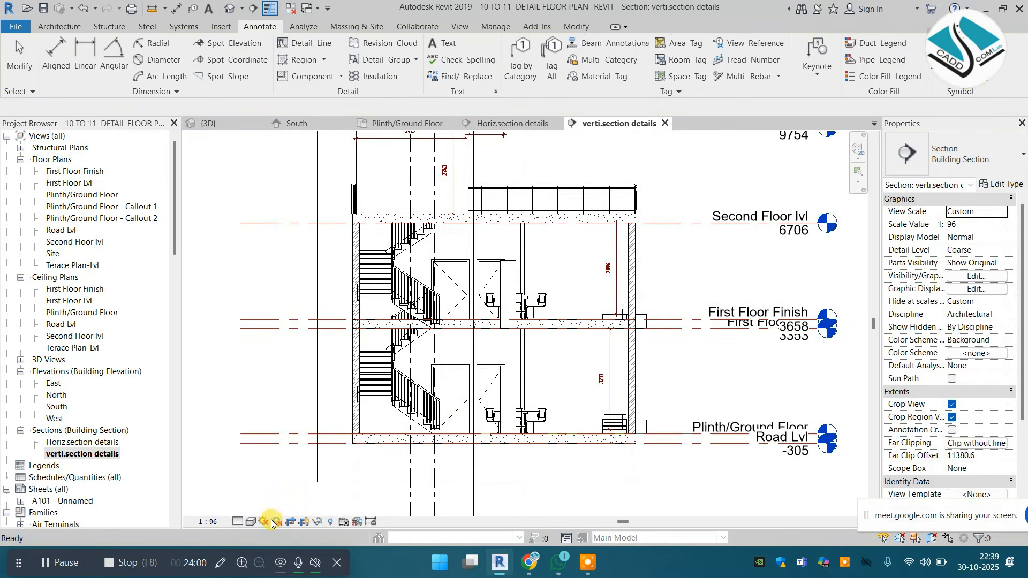
# Turn on shadows in the vertical section view and check the shaded interiors
pyautogui.click(274, 522)
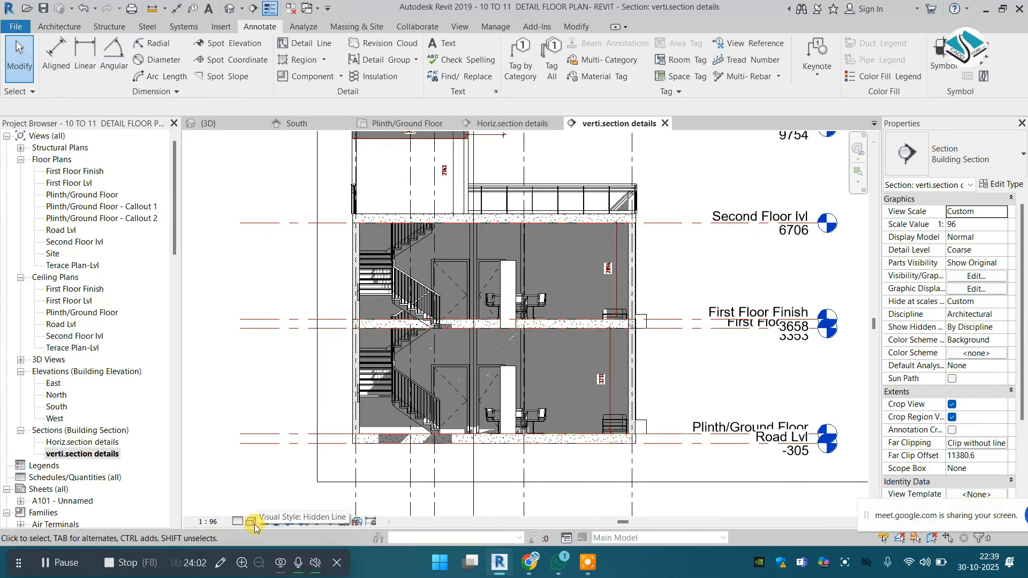
pyautogui.scroll(1, 551, 315)
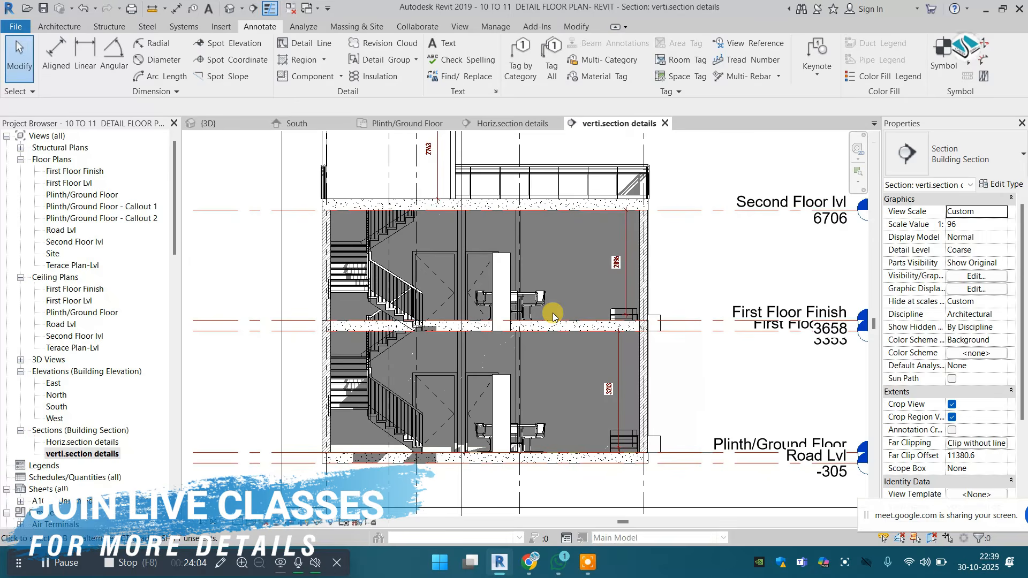
pyautogui.scroll(-1, 622, 339)
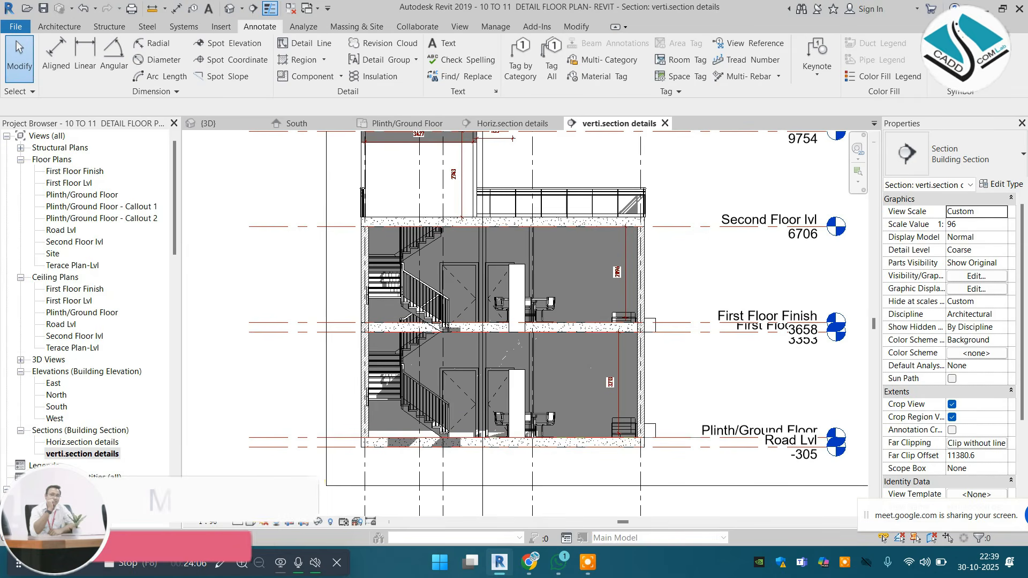
# Open the sun settings and apply the Multi-Day and Single Day solar studies in turn
pyautogui.click(265, 523)
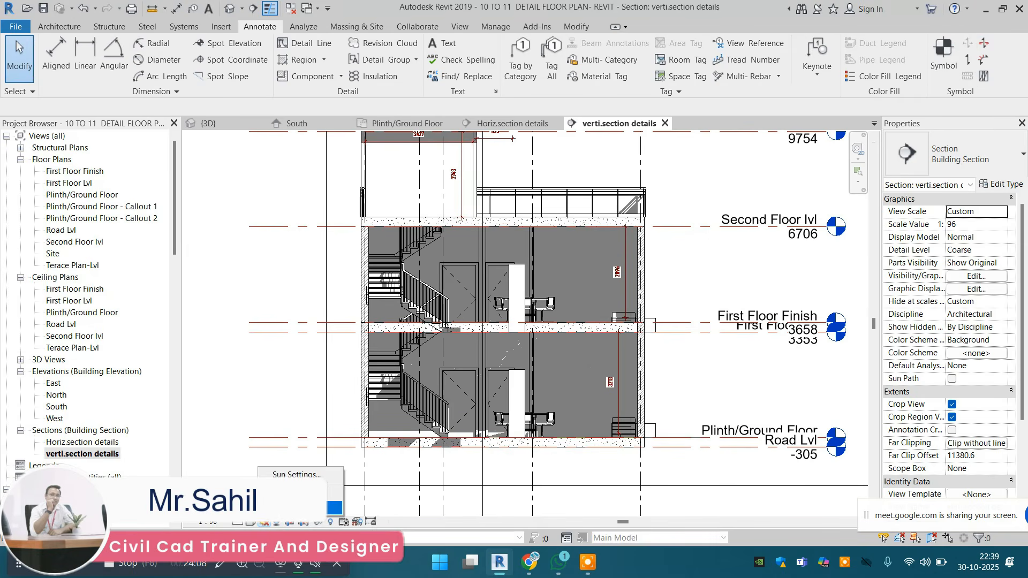
pyautogui.click(309, 475)
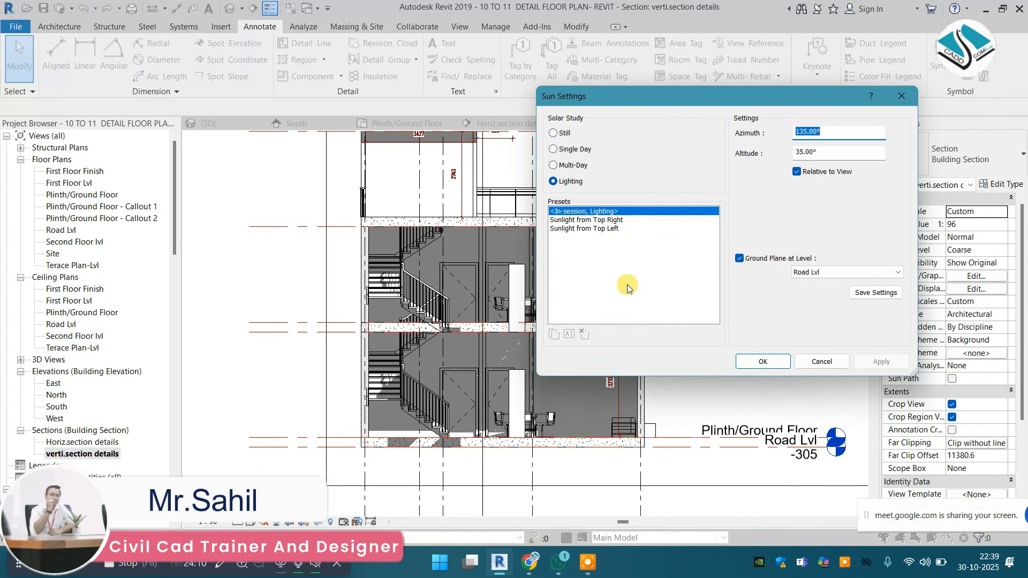
pyautogui.click(572, 165)
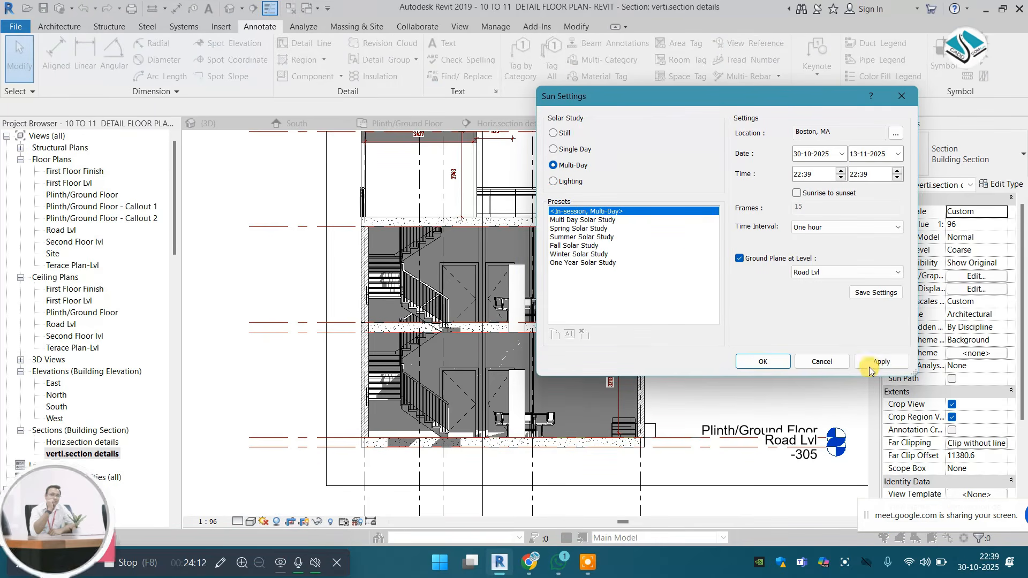
pyautogui.click(878, 361)
pyautogui.click(573, 147)
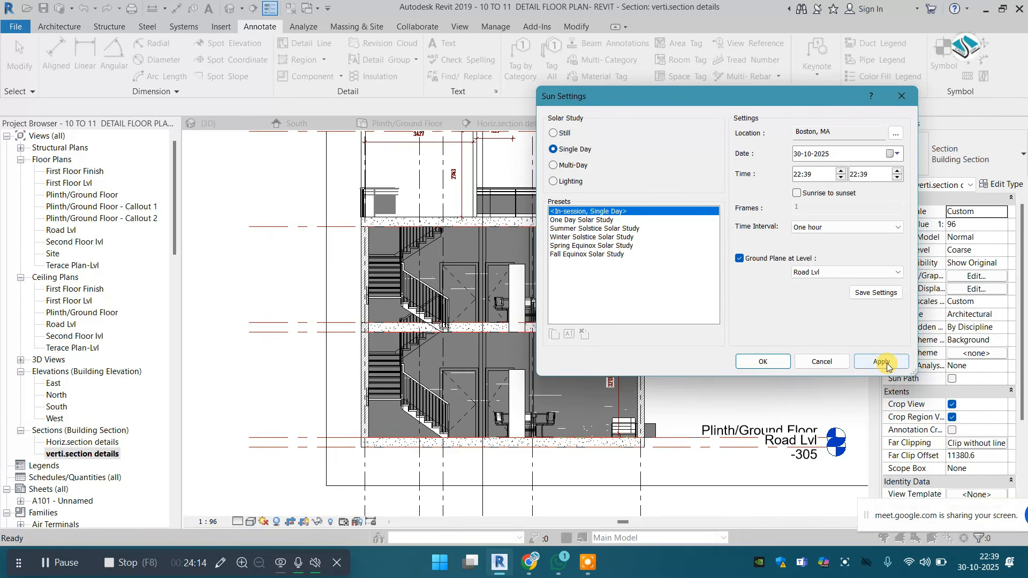
# Apply the Still solar study and choose its Summer Solstice preset
pyautogui.click(556, 134)
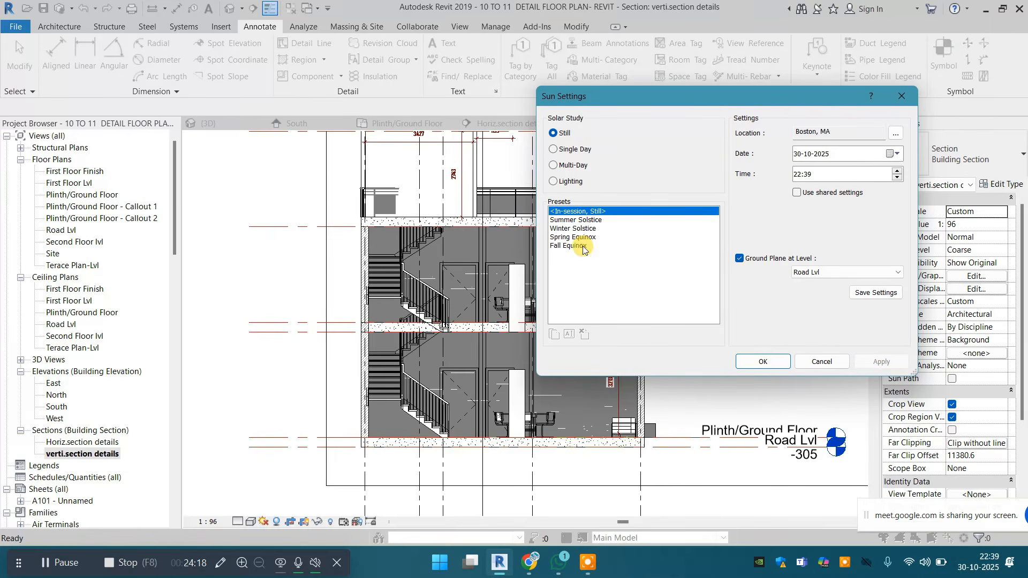
pyautogui.click(880, 360)
pyautogui.click(567, 220)
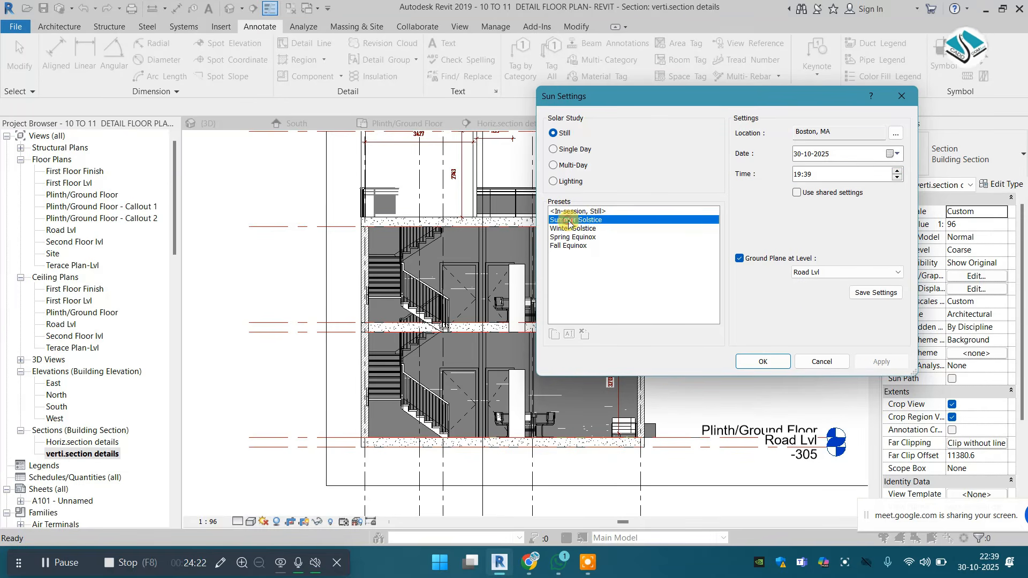